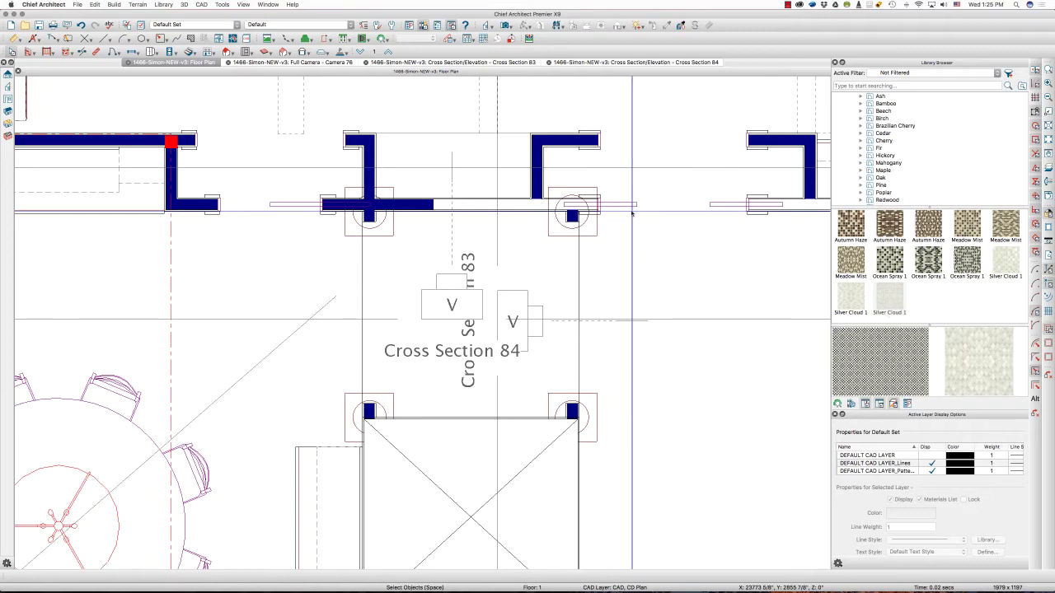
# - Annotate the floor plan with one freehand line across each bay above and below the crossed square, and clear the marks
pyautogui.scroll(-3, 585, 193)
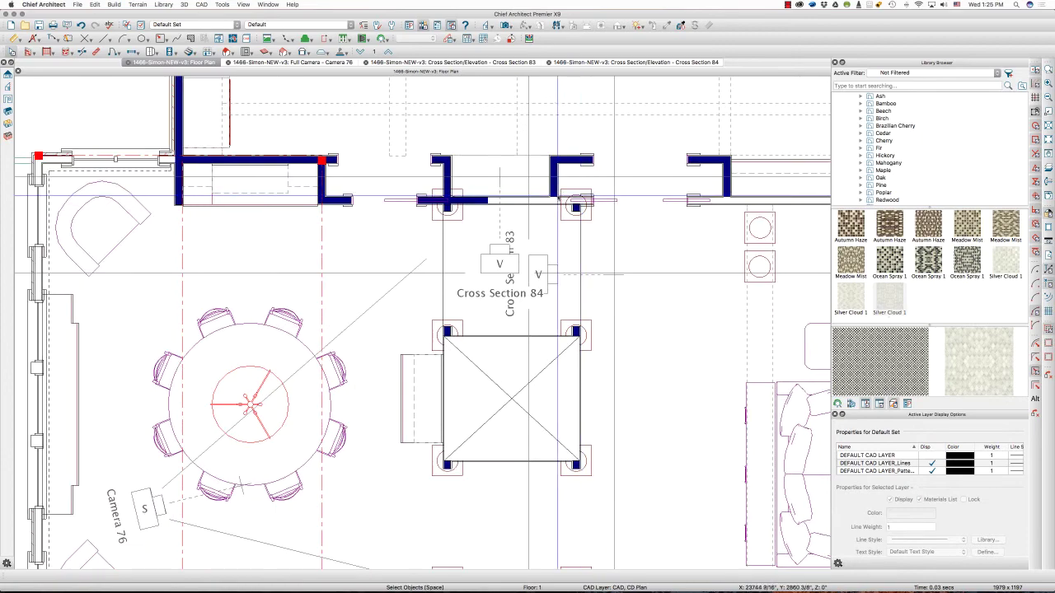
pyautogui.scroll(-2, 528, 197)
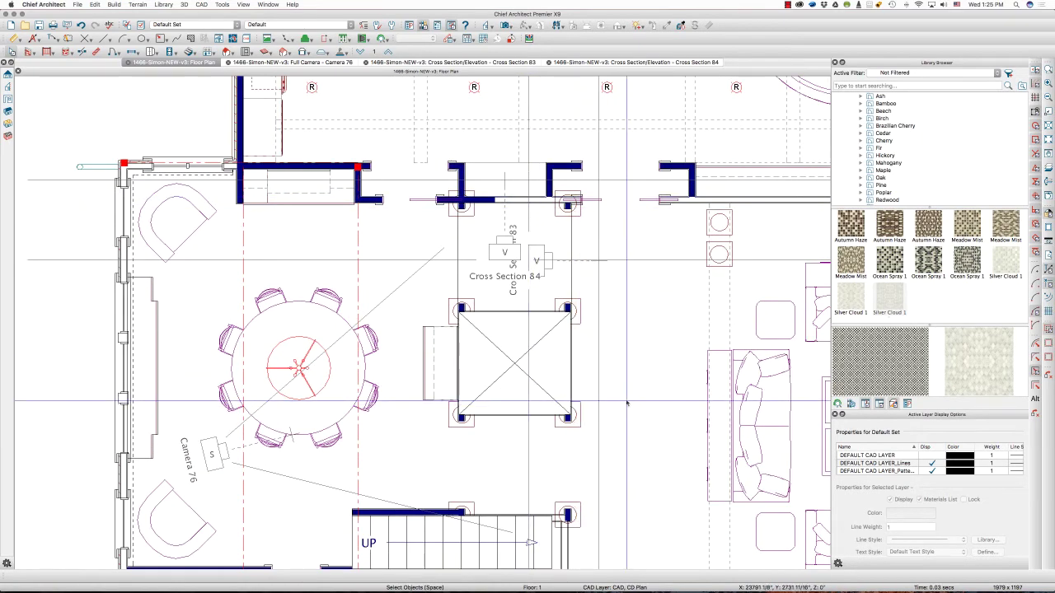
pyautogui.moveTo(626, 401); pyautogui.dragTo(576, 360, button='middle')
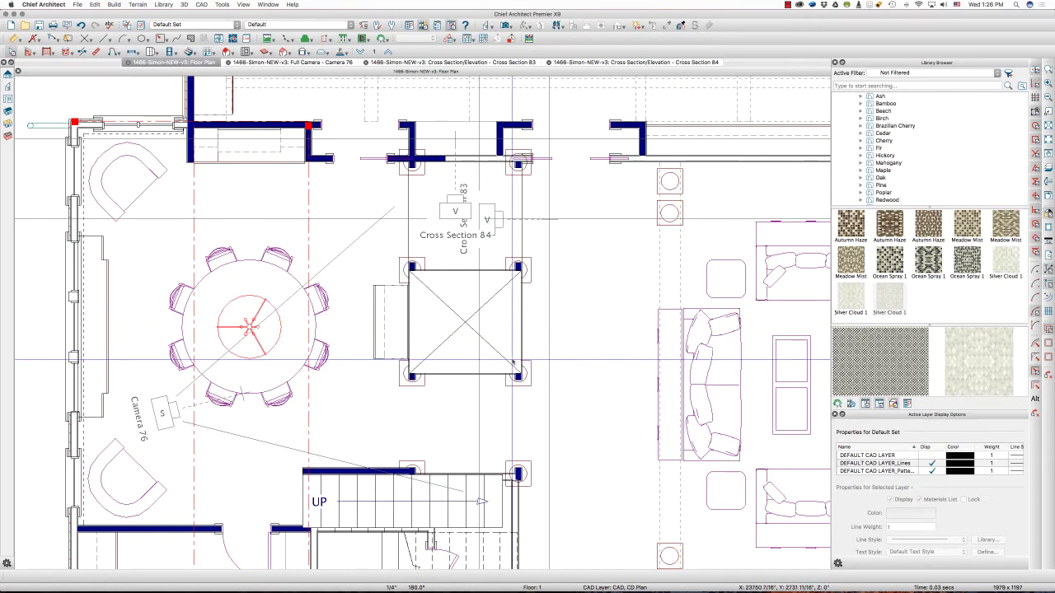
pyautogui.hotkey('ctrl', 'd')
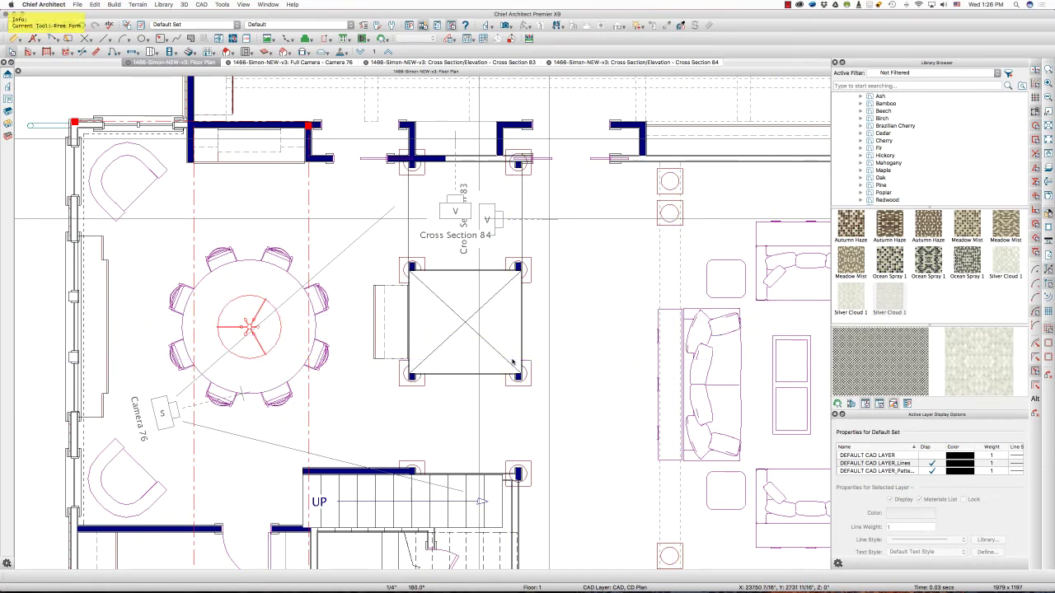
pyautogui.moveTo(379, 414); pyautogui.dragTo(552, 417)
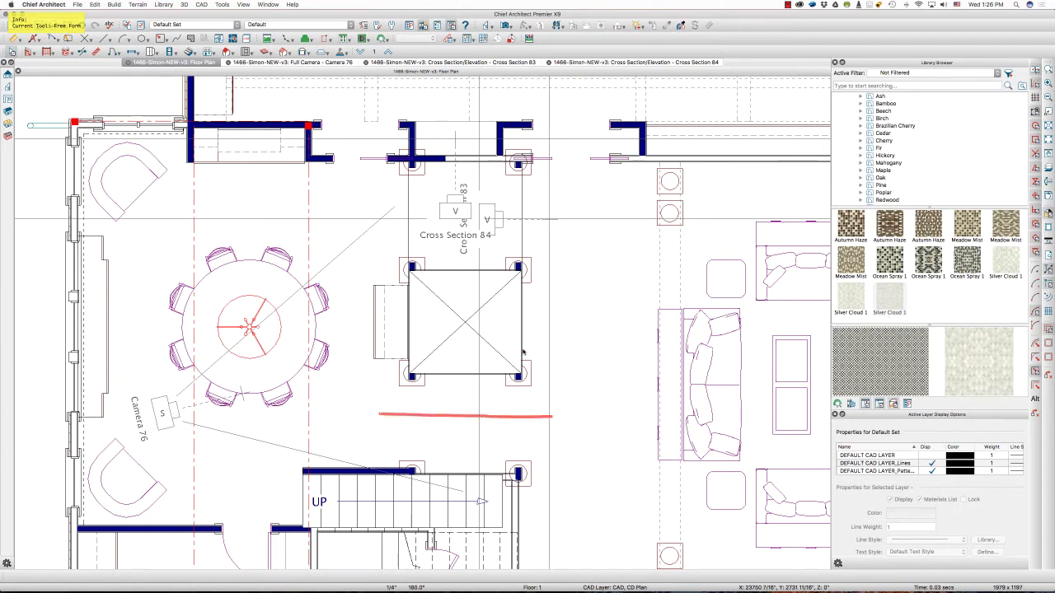
pyautogui.moveTo(367, 224); pyautogui.dragTo(577, 219)
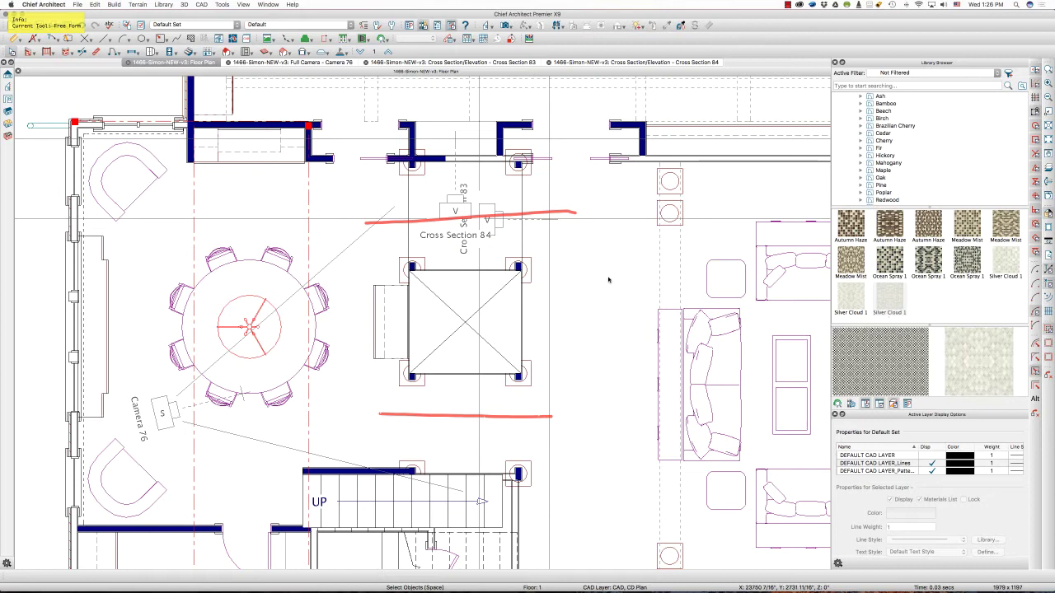
pyautogui.press('Delete')
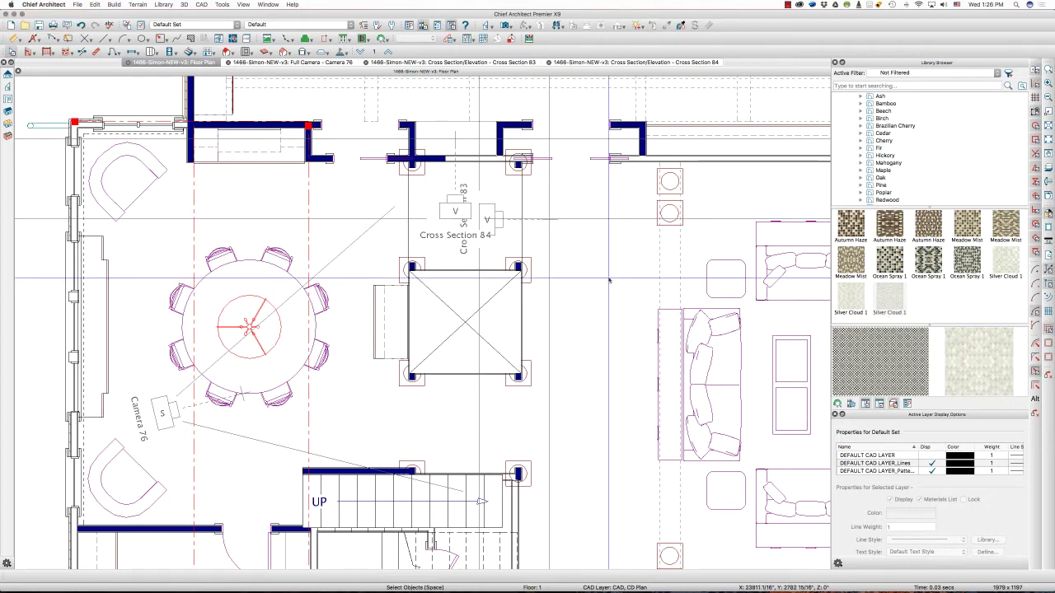
# - Annotate the four-column bay above the crossed square with freehand diagonals and curved sides, and clear the marks
pyautogui.scroll(2, 459, 194)
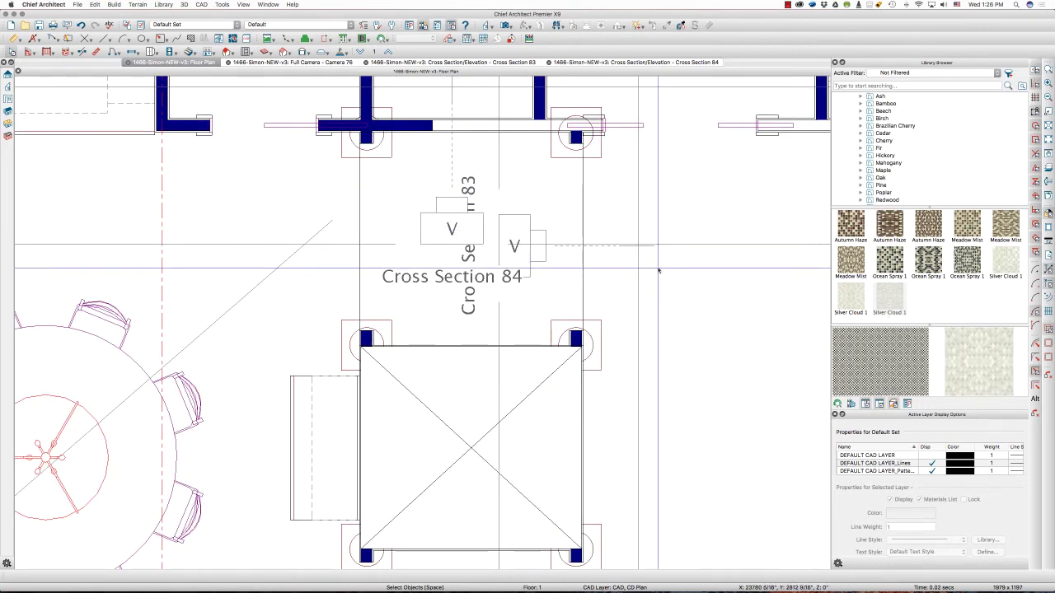
pyautogui.hotkey('ctrl', '2')
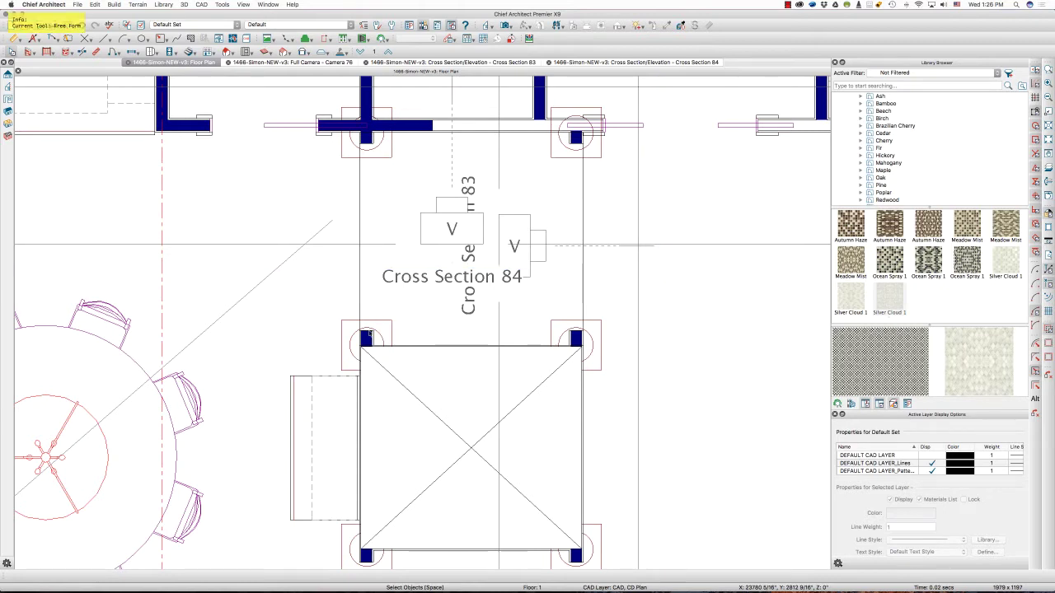
pyautogui.moveTo(372, 334); pyautogui.dragTo(574, 147)
pyautogui.moveTo(370, 145); pyautogui.dragTo(575, 337)
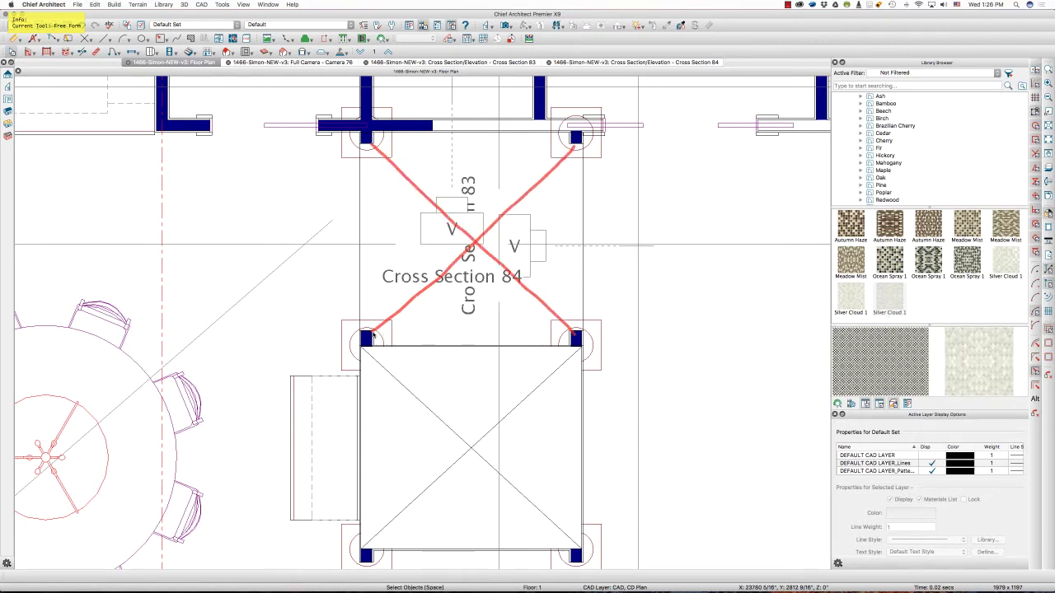
pyautogui.moveTo(359, 147)
pyautogui.mouseDown()
pyautogui.moveTo(387, 229)
pyautogui.moveTo(360, 327)
pyautogui.mouseUp()
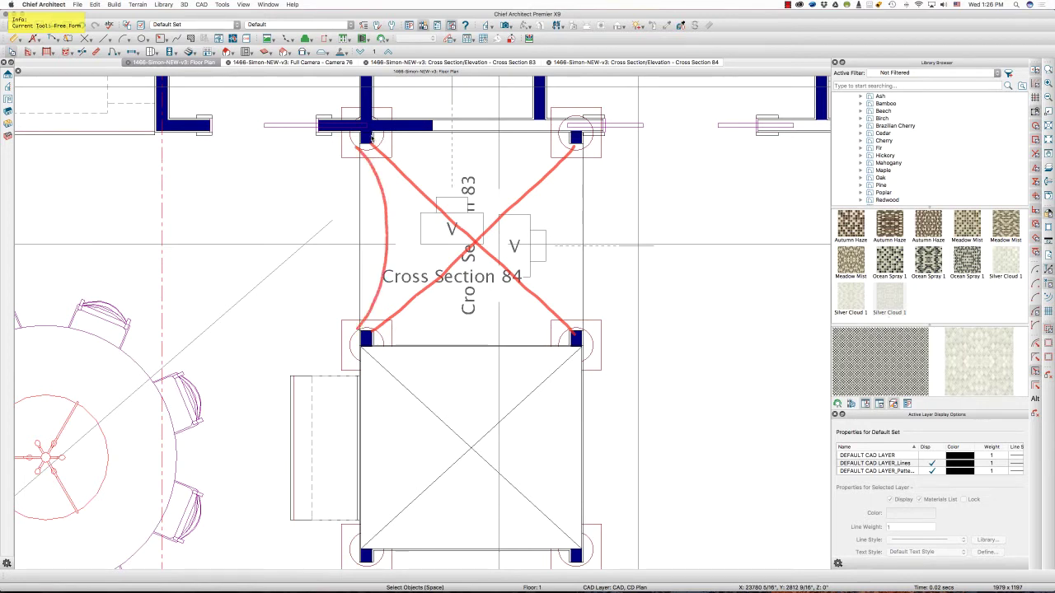
pyautogui.moveTo(372, 142)
pyautogui.mouseDown()
pyautogui.moveTo(471, 168)
pyautogui.moveTo(568, 144)
pyautogui.mouseUp()
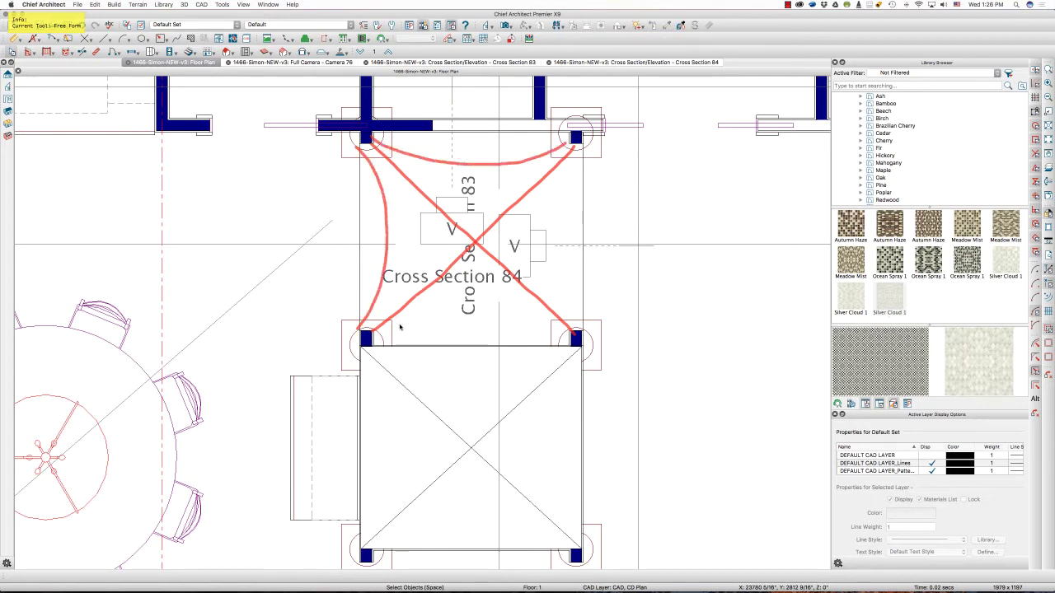
pyautogui.moveTo(387, 333)
pyautogui.mouseDown()
pyautogui.moveTo(404, 324)
pyautogui.moveTo(551, 331)
pyautogui.moveTo(573, 152)
pyautogui.mouseUp()
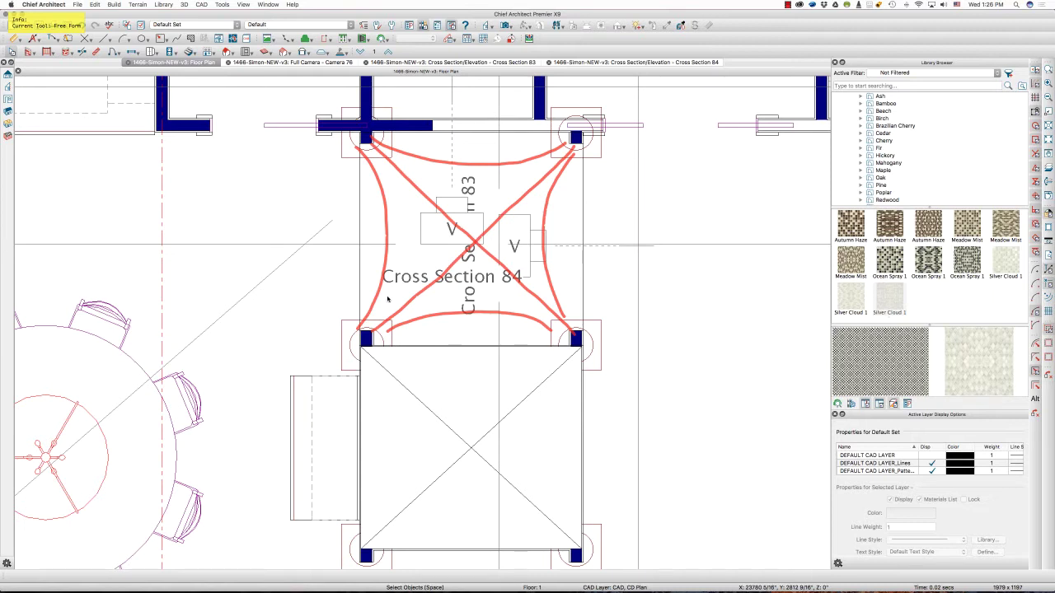
pyautogui.press('Escape')
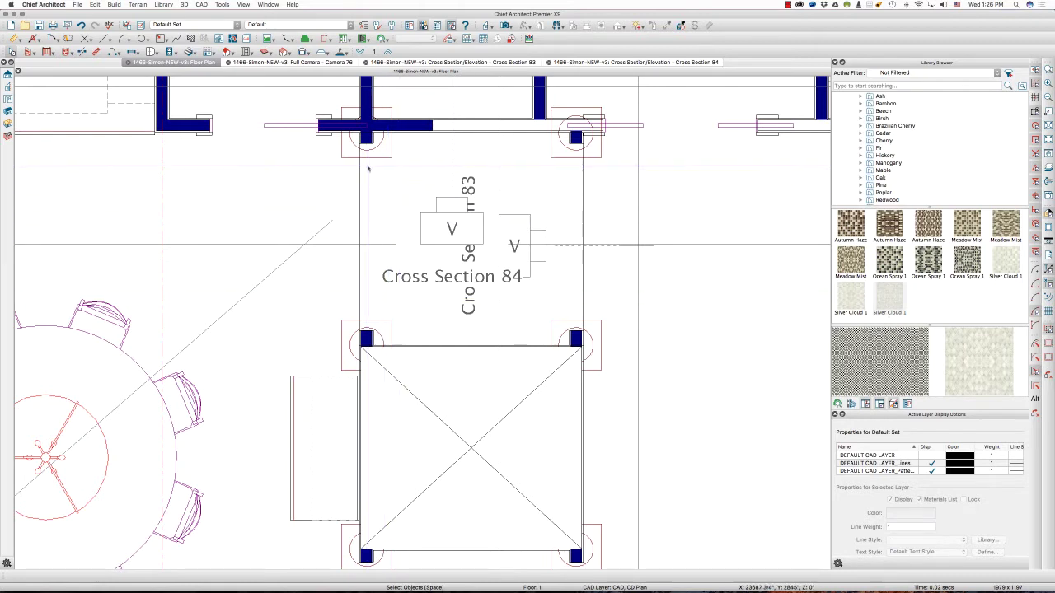
# - Switch to the Cross Section 83 view at the arch between the columns
pyautogui.click(418, 62)
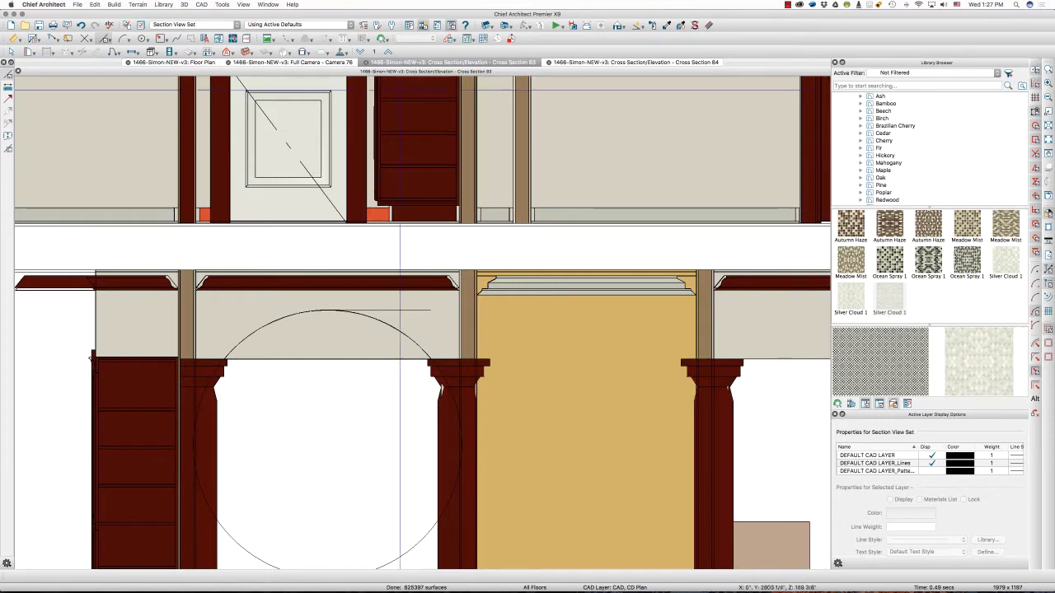
pyautogui.scroll(-2, 329, 247)
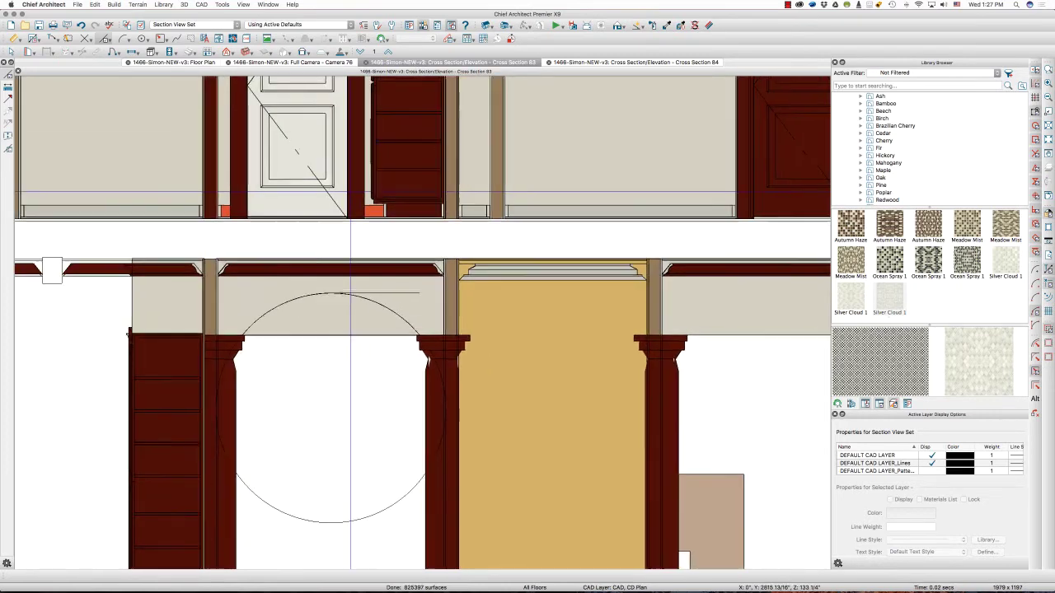
pyautogui.scroll(2, 294, 288)
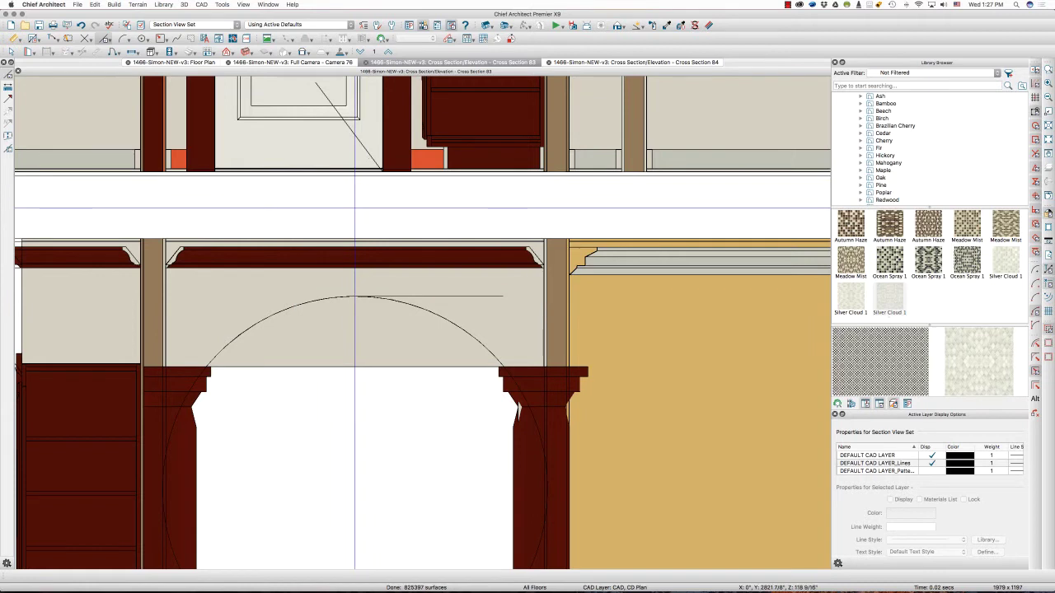
# - Annotate the wall panel above the columns with a crossed box, trace the arch freehand, and clear the marks each time
pyautogui.hotkey('ctrl', 'd')
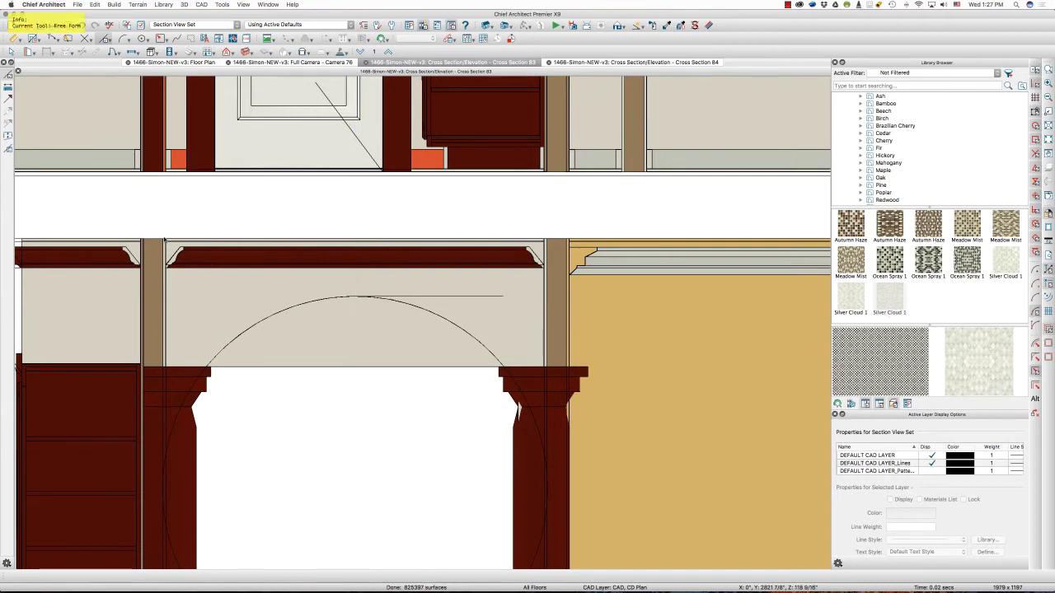
pyautogui.moveTo(164, 239)
pyautogui.mouseDown()
pyautogui.moveTo(169, 369)
pyautogui.moveTo(543, 366)
pyautogui.moveTo(540, 239)
pyautogui.moveTo(164, 241)
pyautogui.mouseUp()
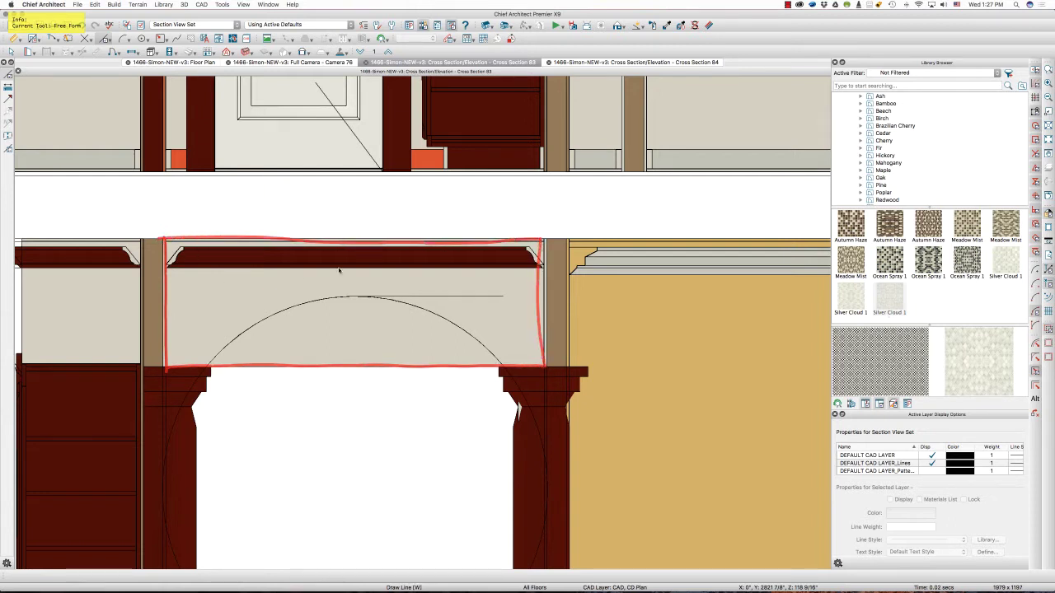
pyautogui.moveTo(515, 248); pyautogui.dragTo(169, 367)
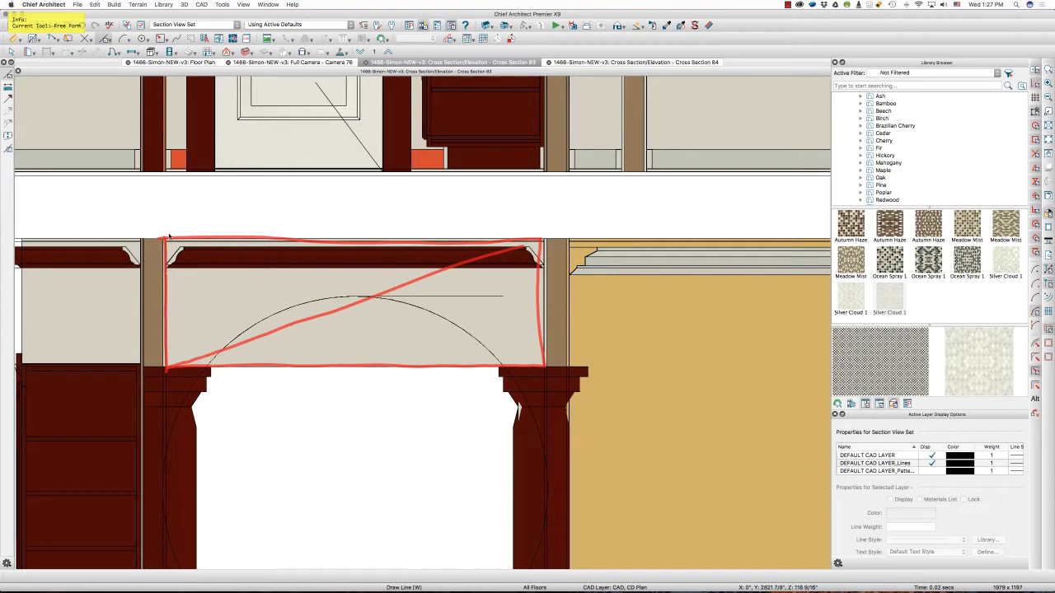
pyautogui.moveTo(168, 237); pyautogui.dragTo(545, 369)
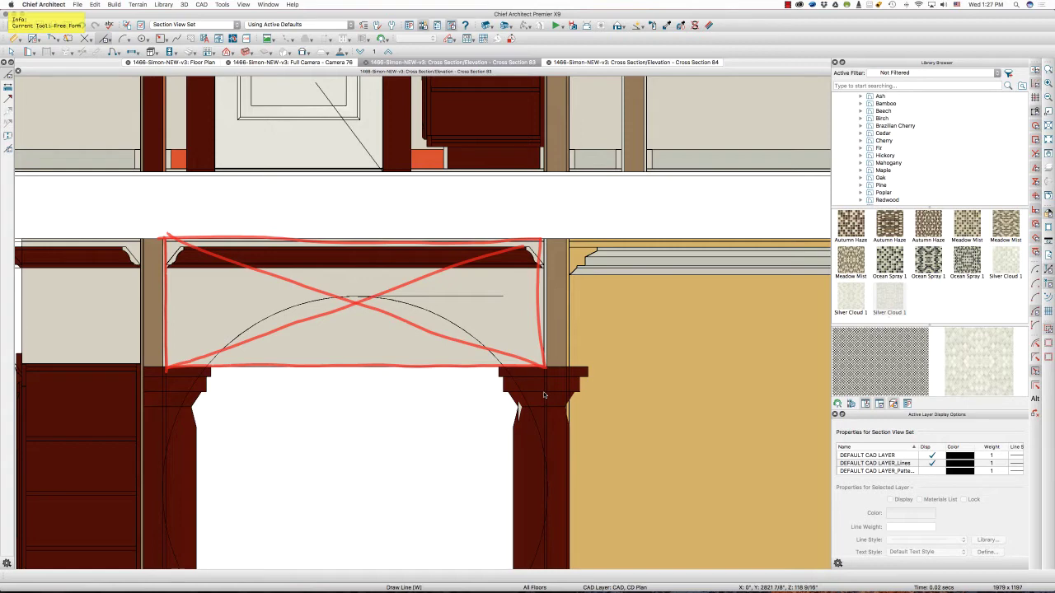
pyautogui.press('Escape')
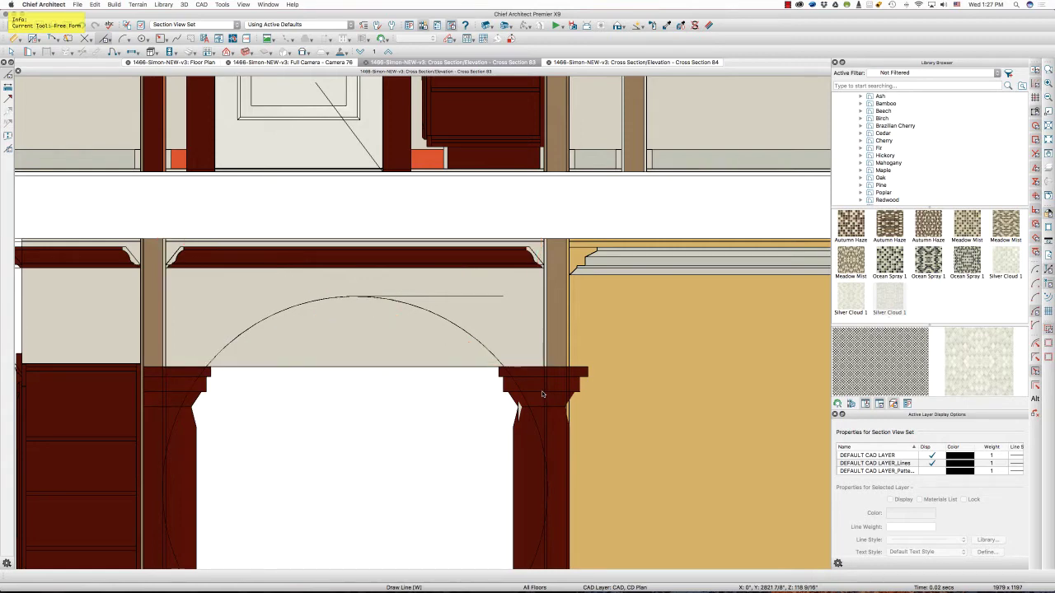
pyautogui.moveTo(504, 375)
pyautogui.mouseDown()
pyautogui.moveTo(430, 319)
pyautogui.moveTo(344, 303)
pyautogui.moveTo(272, 317)
pyautogui.moveTo(204, 369)
pyautogui.mouseUp()
pyautogui.moveTo(505, 372); pyautogui.dragTo(655, 364)
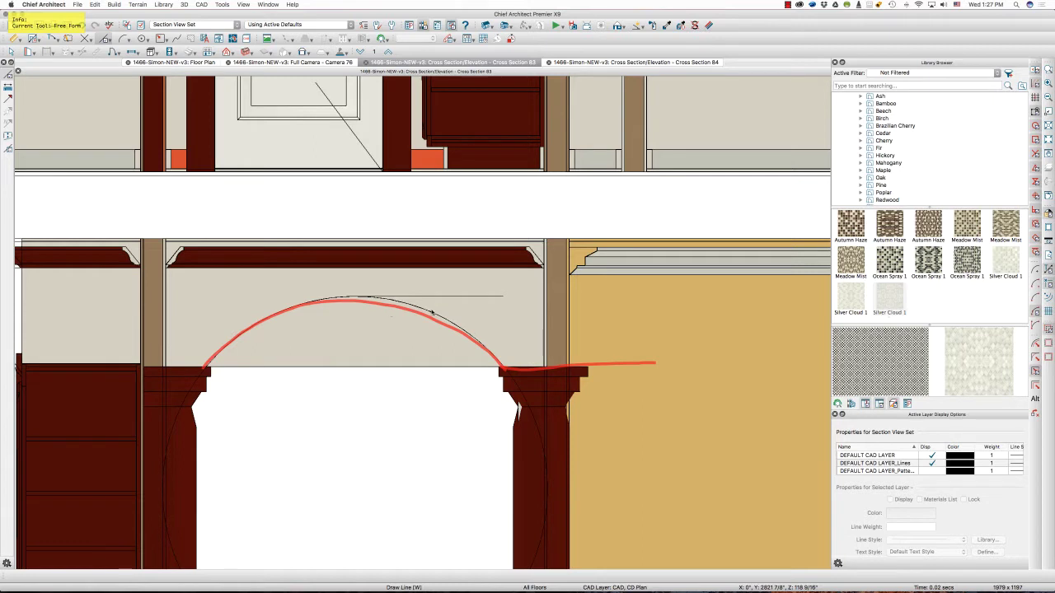
pyautogui.press('Escape')
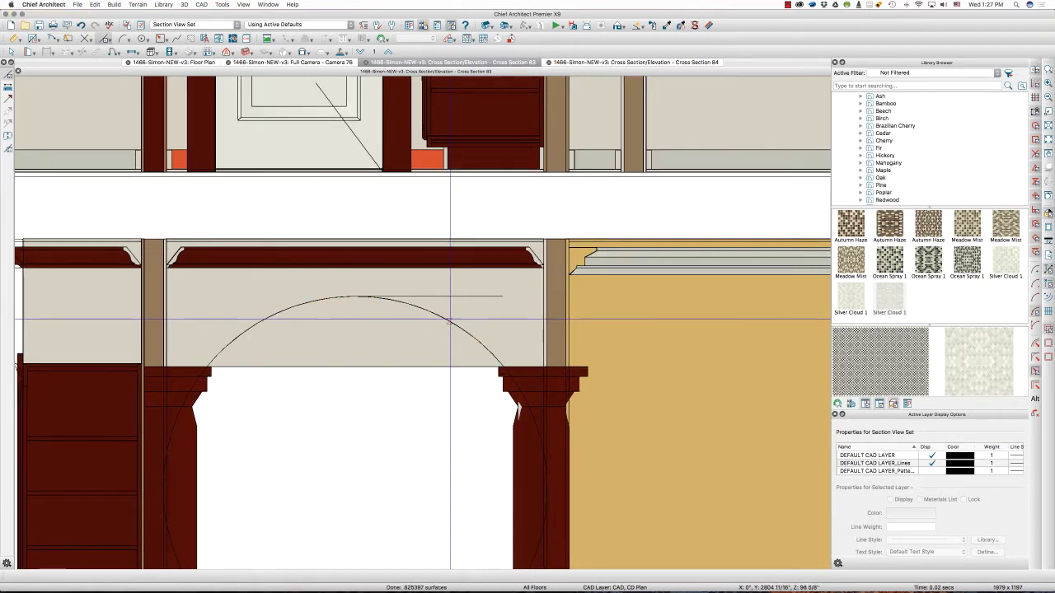
# - Inspect the arched wall polyline and check the reference circle's diameter and radius in its specification
pyautogui.click(450, 318)
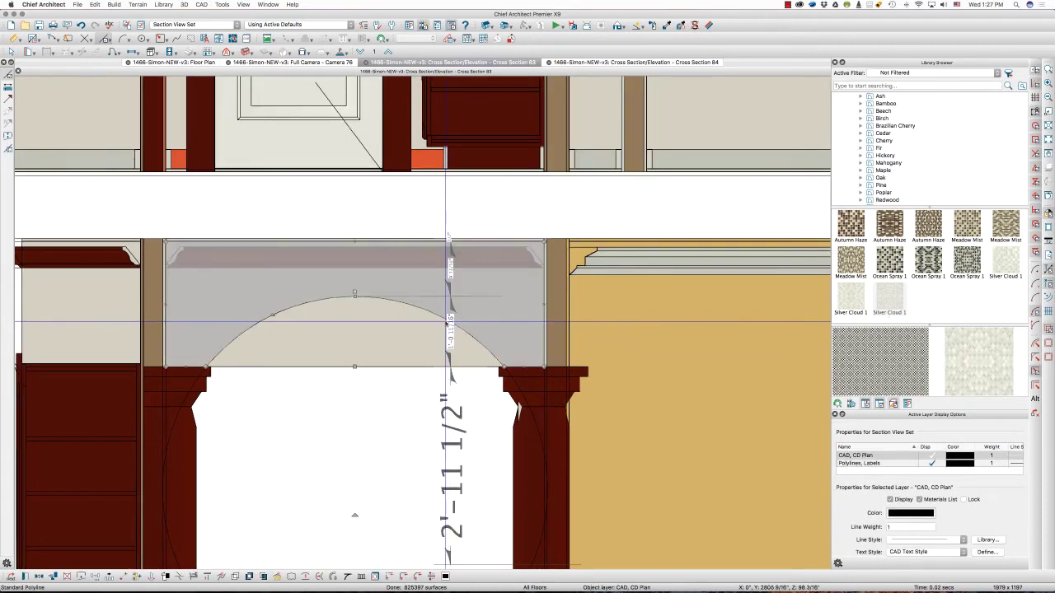
pyautogui.click(531, 404)
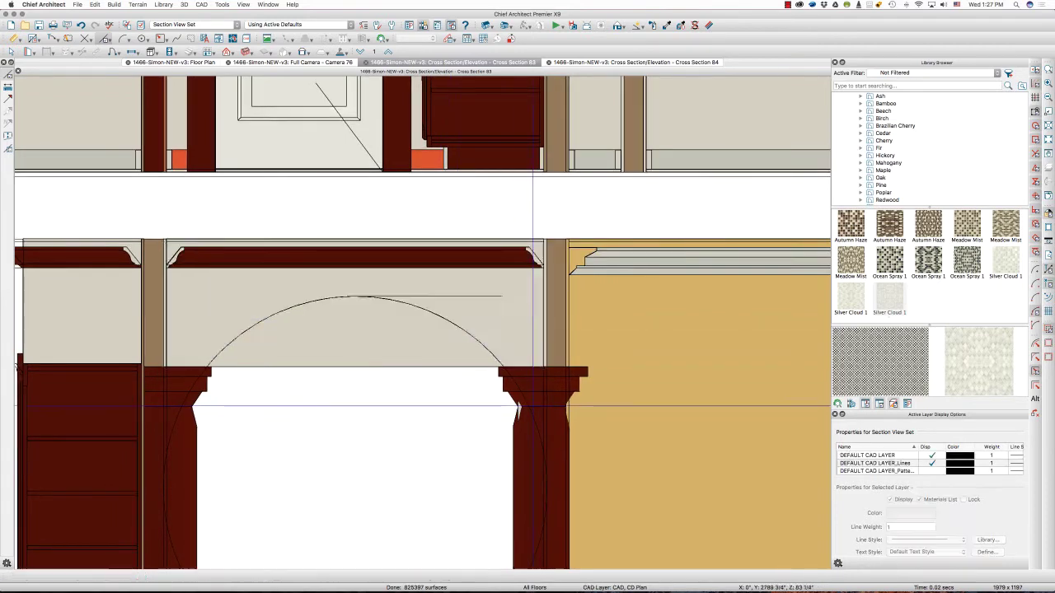
pyautogui.scroll(1, 530, 404)
pyautogui.click(530, 406)
pyautogui.scroll(1, 529, 405)
pyautogui.doubleClick(530, 406)
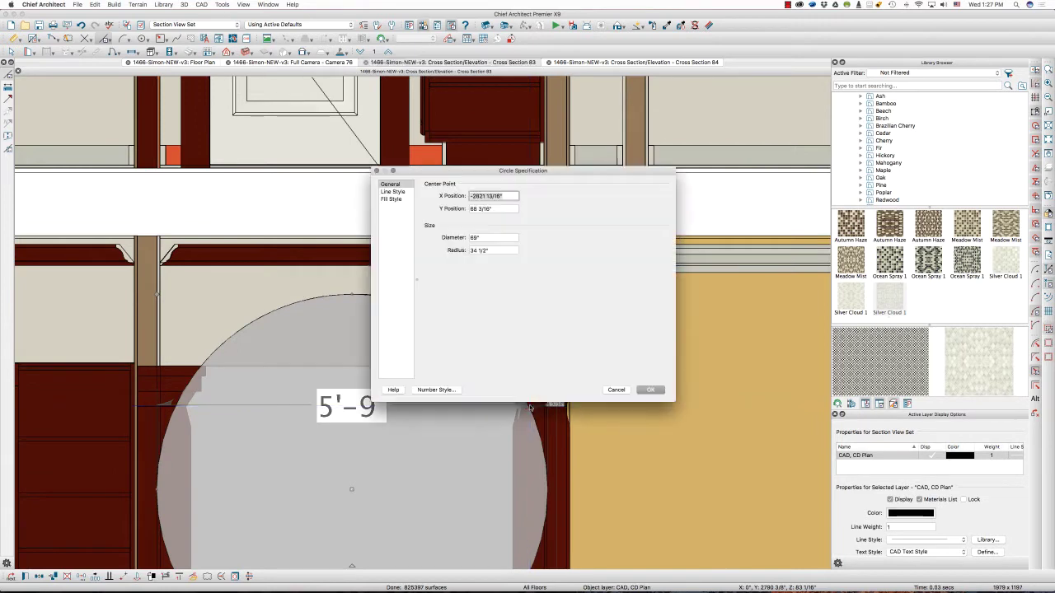
pyautogui.press('Escape')
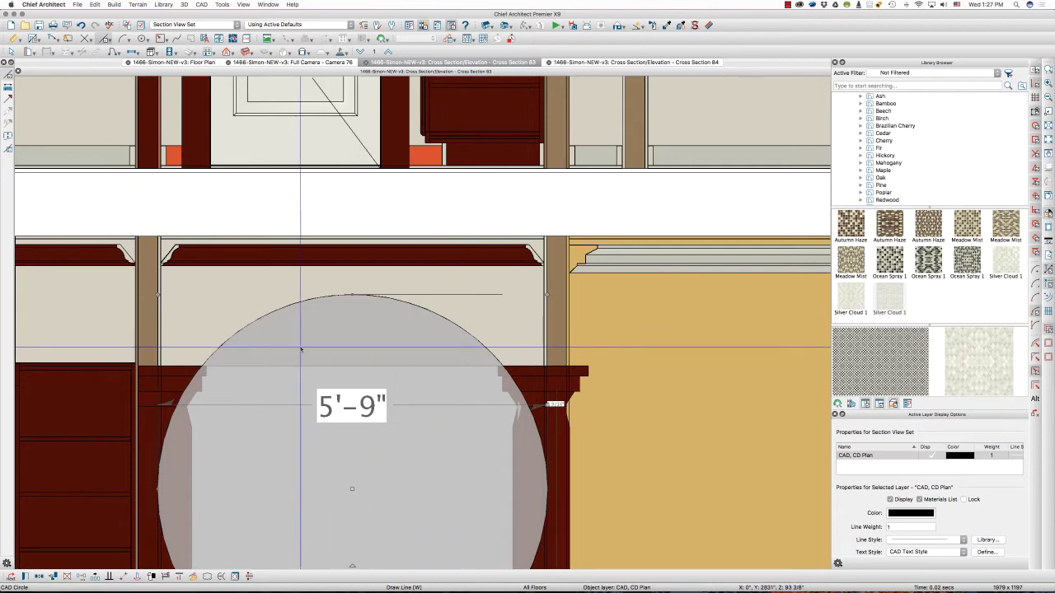
# - Draw an arc between the two column capitals, peaking slightly above the existing arch, with a radius of about 32" and a chord of about 53 7/16"
pyautogui.press('e')
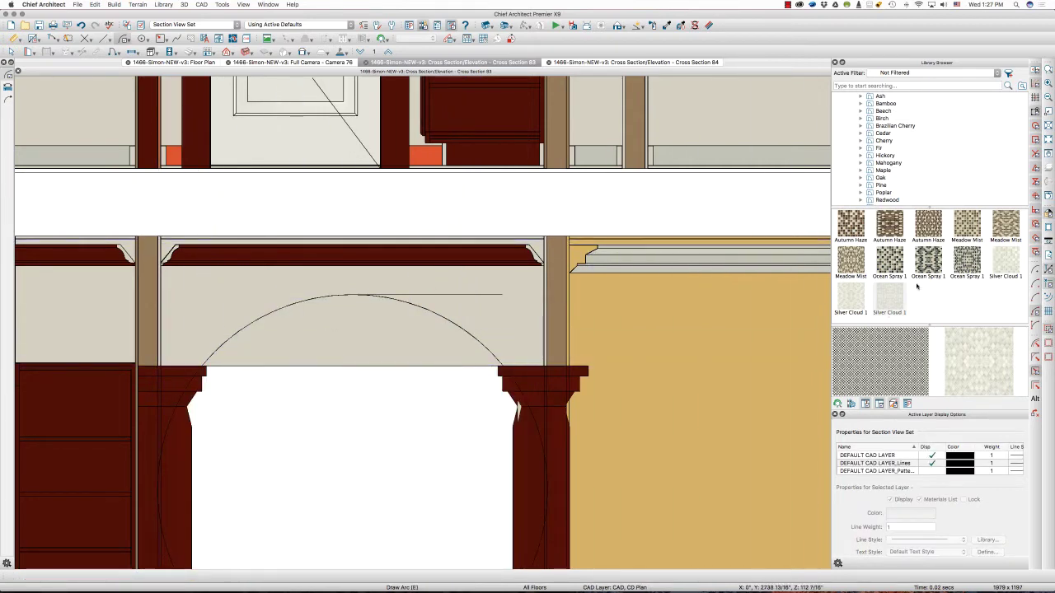
pyautogui.click(1034, 314)
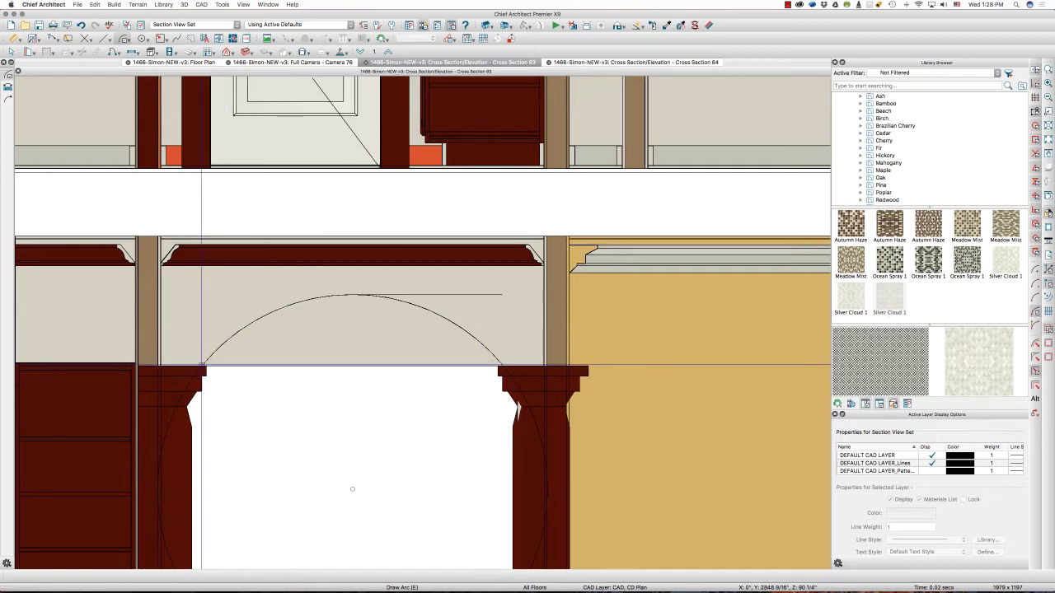
pyautogui.moveTo(201, 364); pyautogui.dragTo(502, 366)
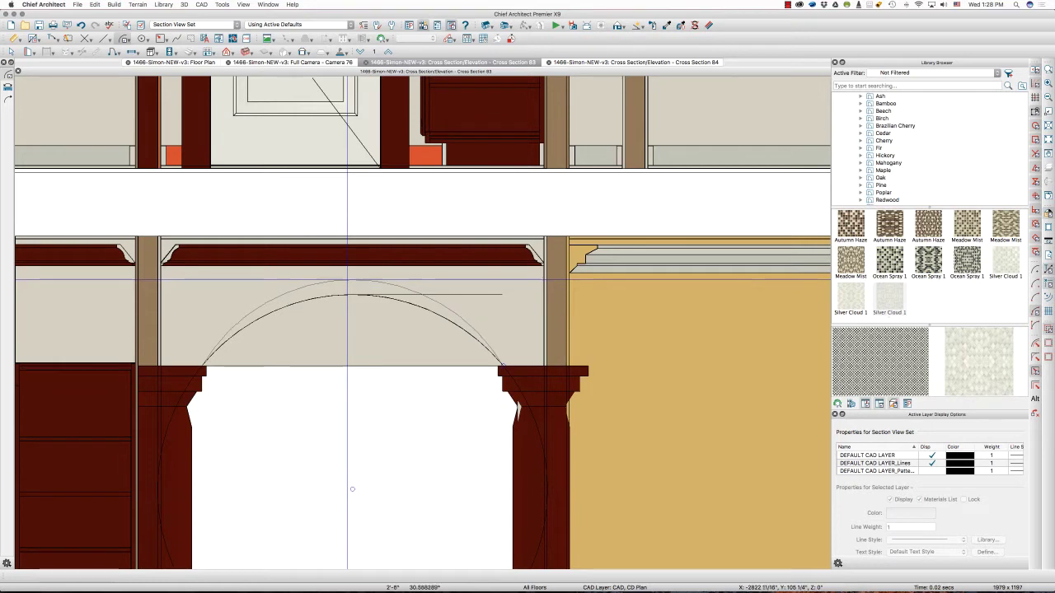
pyautogui.moveTo(347, 287)
pyautogui.mouseDown()
pyautogui.moveTo(351, 268)
pyautogui.moveTo(351, 286)
pyautogui.mouseUp()
# - Check the new arc's radius in its Selected Arc specification, close it without changes and select the arc again
pyautogui.doubleClick(352, 286)
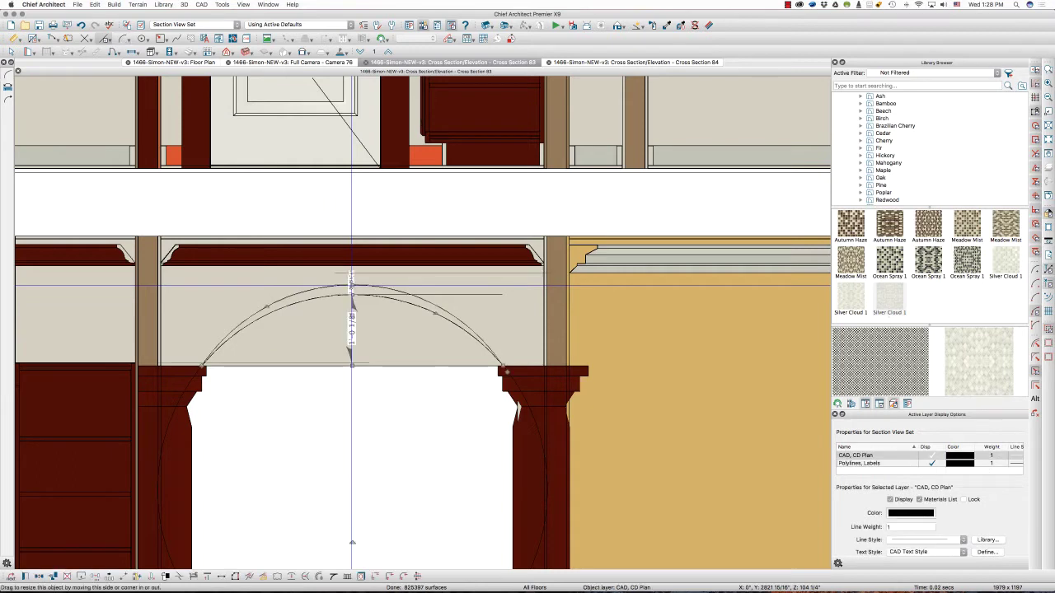
pyautogui.click(403, 154)
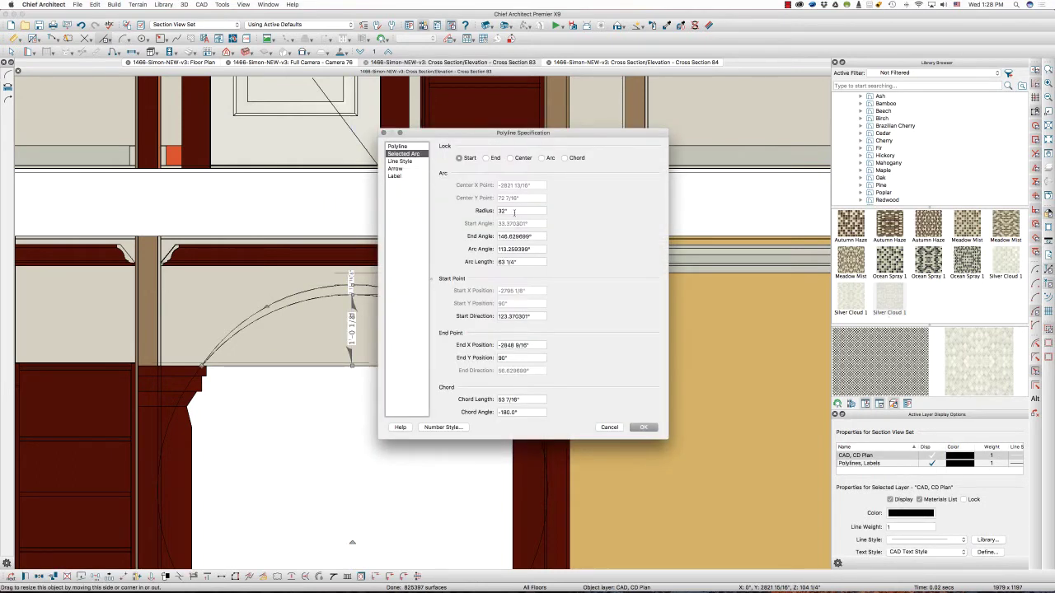
pyautogui.click(609, 428)
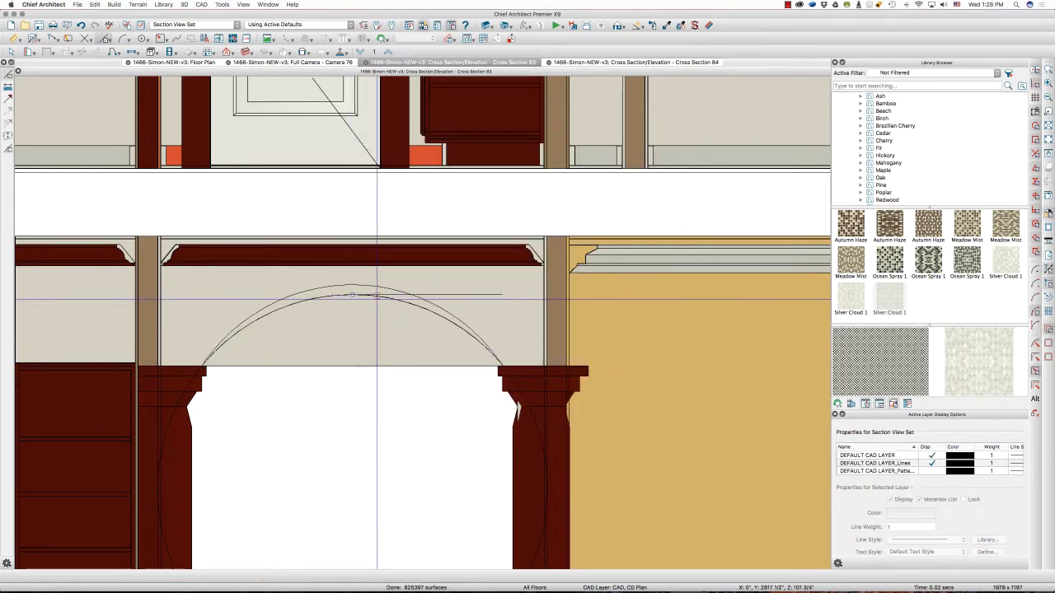
pyautogui.moveTo(352, 303); pyautogui.dragTo(384, 303)
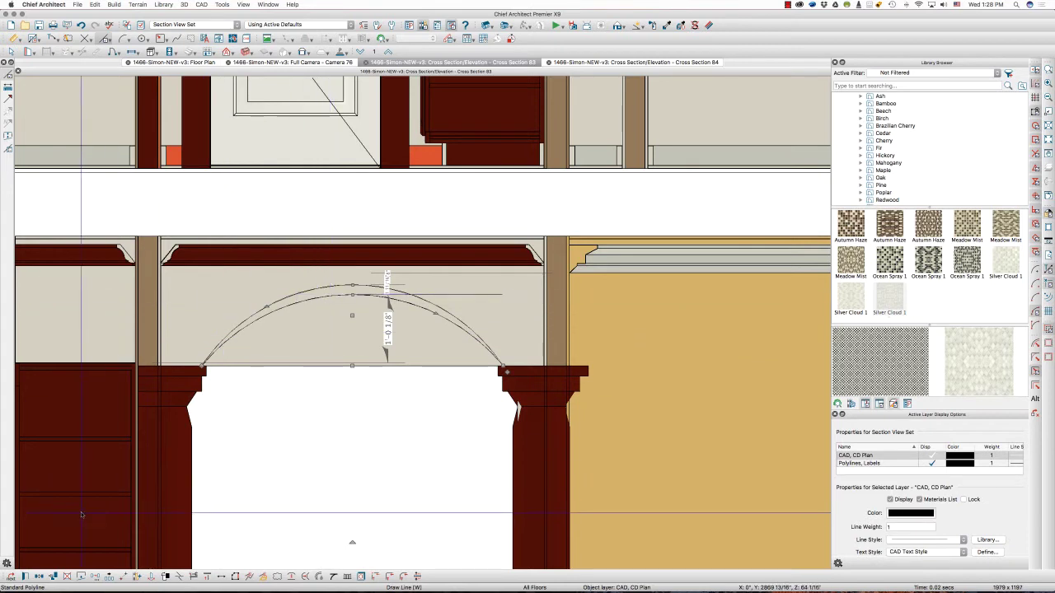
# - Delete the lower arc and the arched wall polyline above the columns, keeping the taller arc between the capitals
pyautogui.click(85, 582)
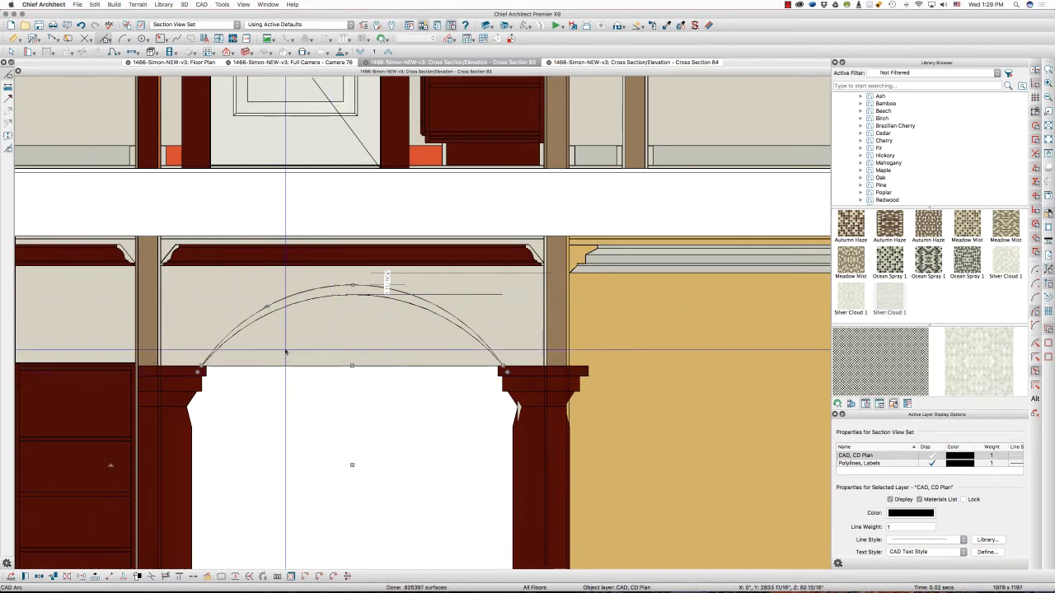
pyautogui.click(300, 304)
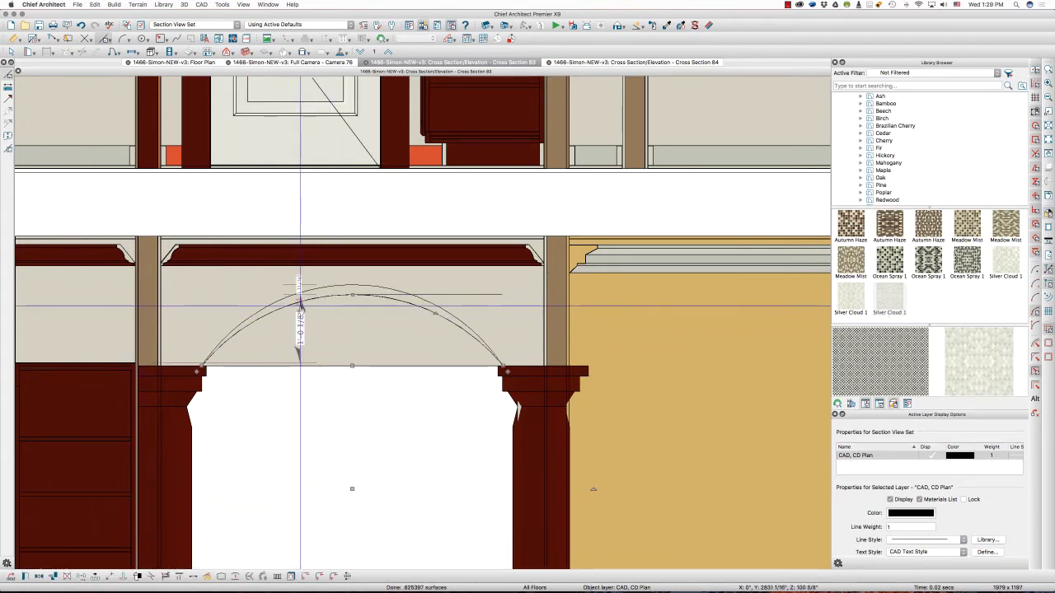
pyautogui.press('Delete')
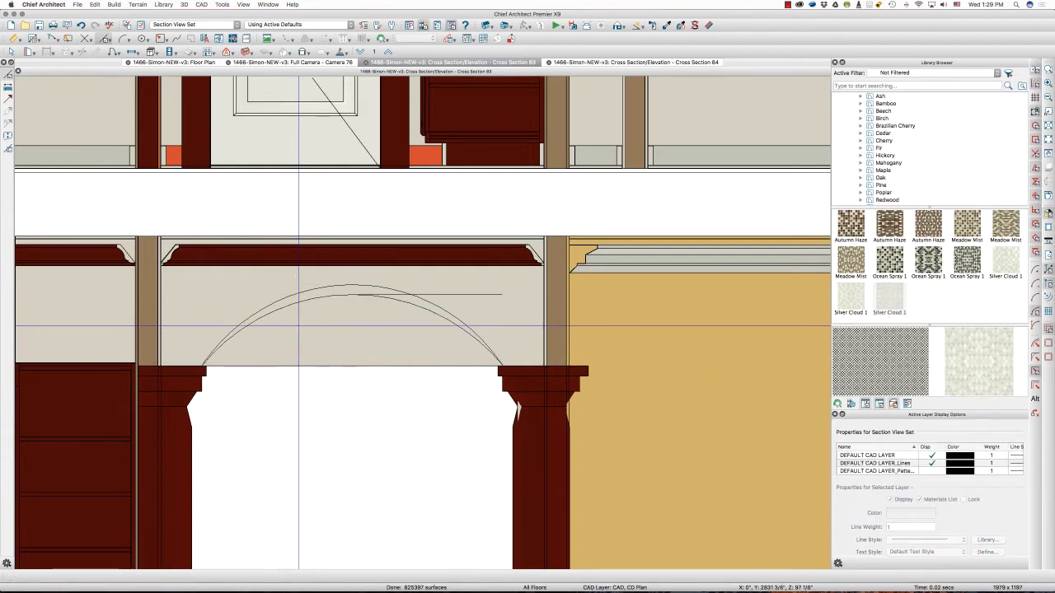
pyautogui.click(299, 304)
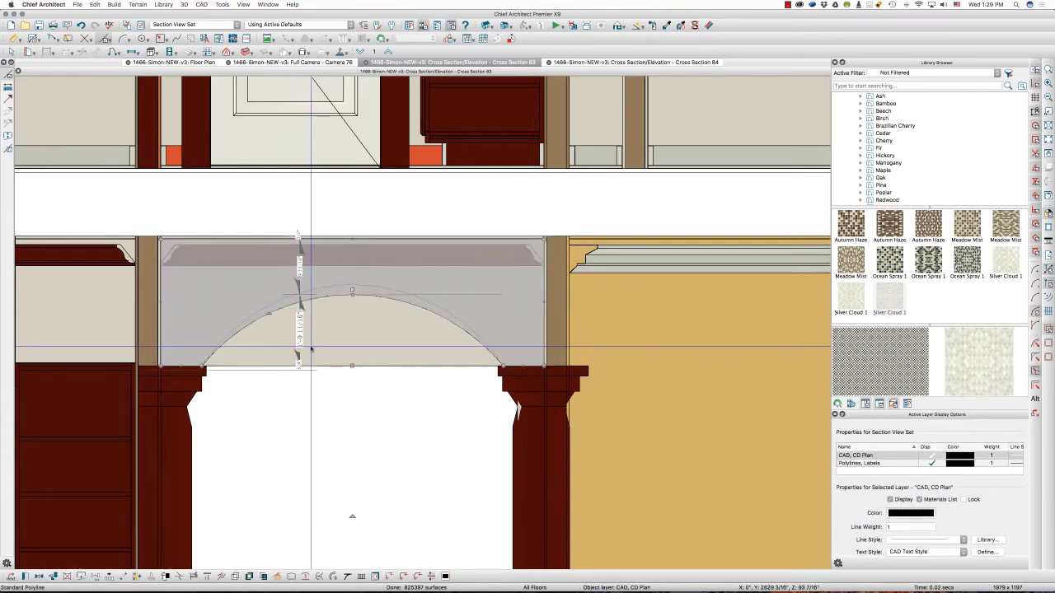
pyautogui.press('Delete')
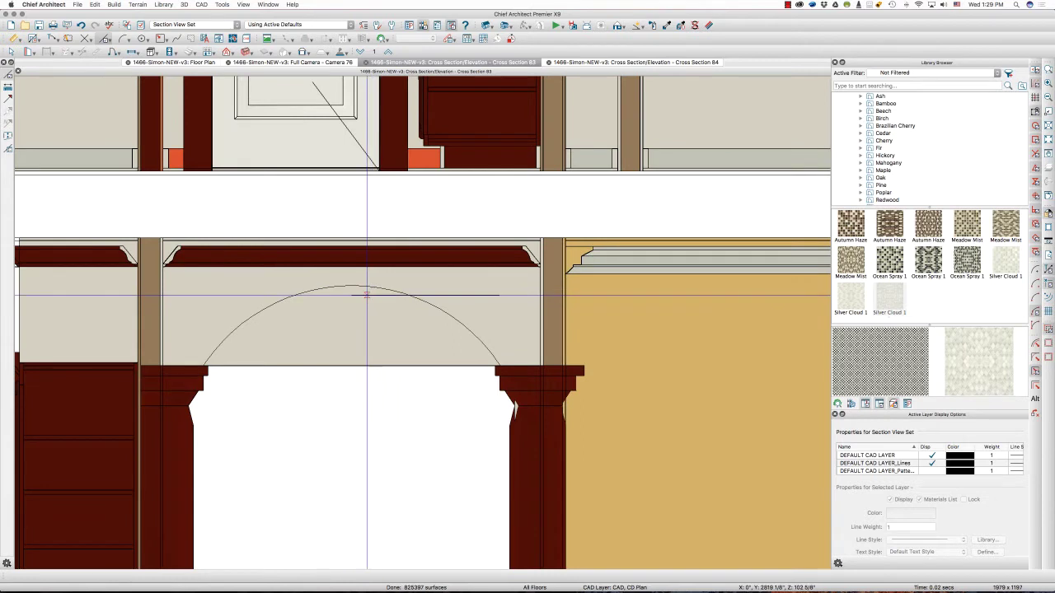
# - Draw a circle about 64" in diameter from the arc's center to its peak, and raise the horizontal reference line to that peak
pyautogui.click(142, 38)
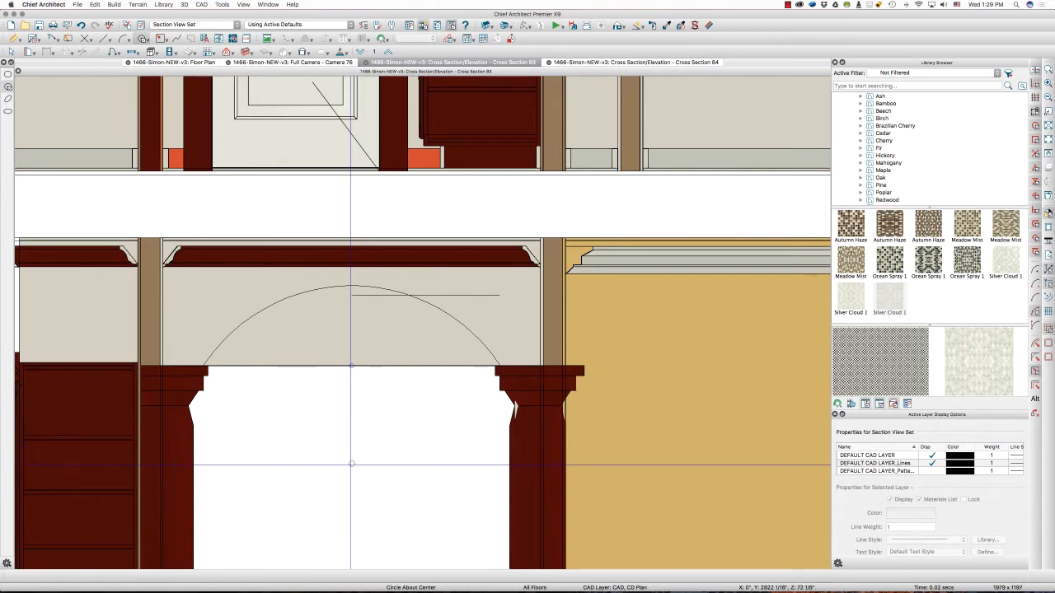
pyautogui.moveTo(351, 464); pyautogui.dragTo(351, 288)
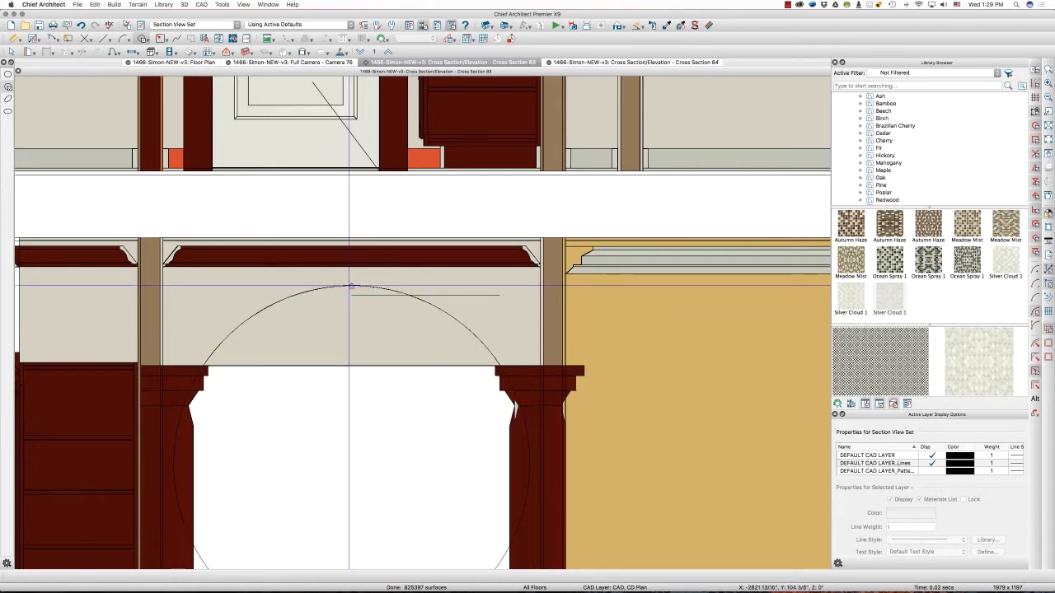
pyautogui.click(414, 297)
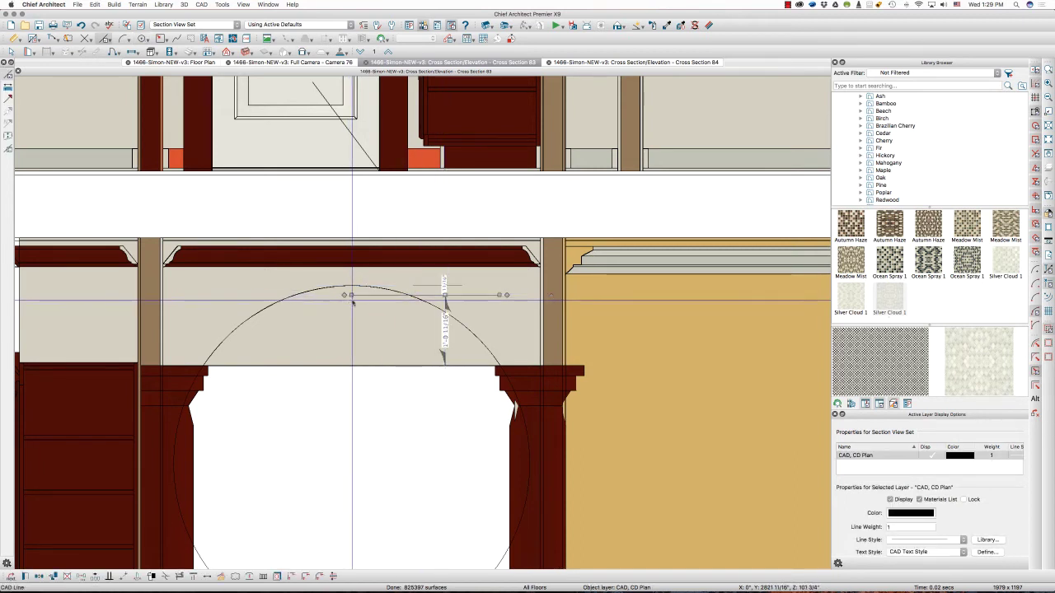
pyautogui.moveTo(352, 295); pyautogui.dragTo(352, 286)
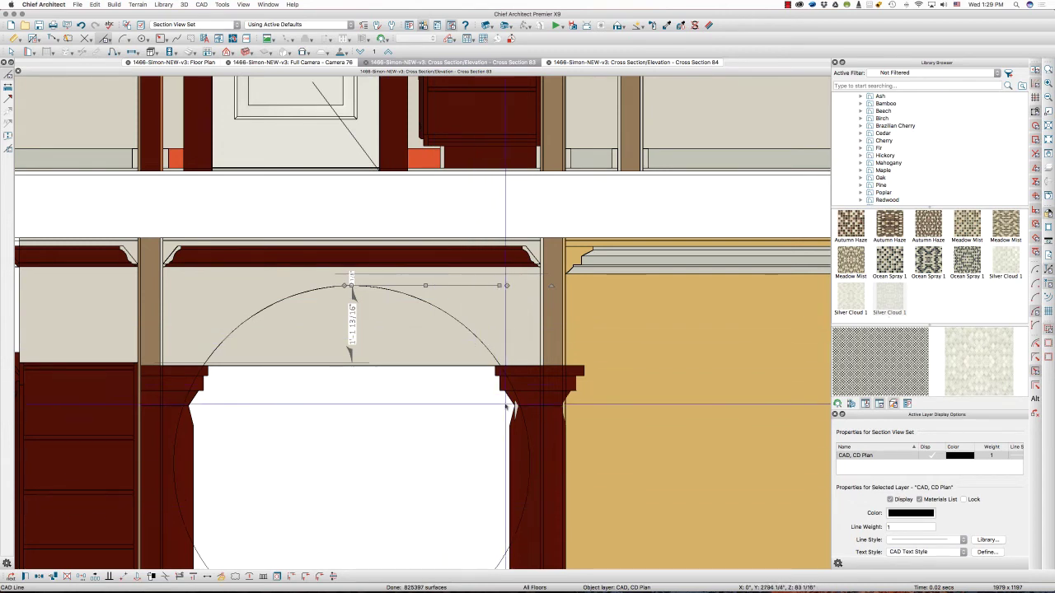
# - Copy the circle with its peak reference line, close the Camera 76 view, and switch to the floor plan
pyautogui.click(502, 372)
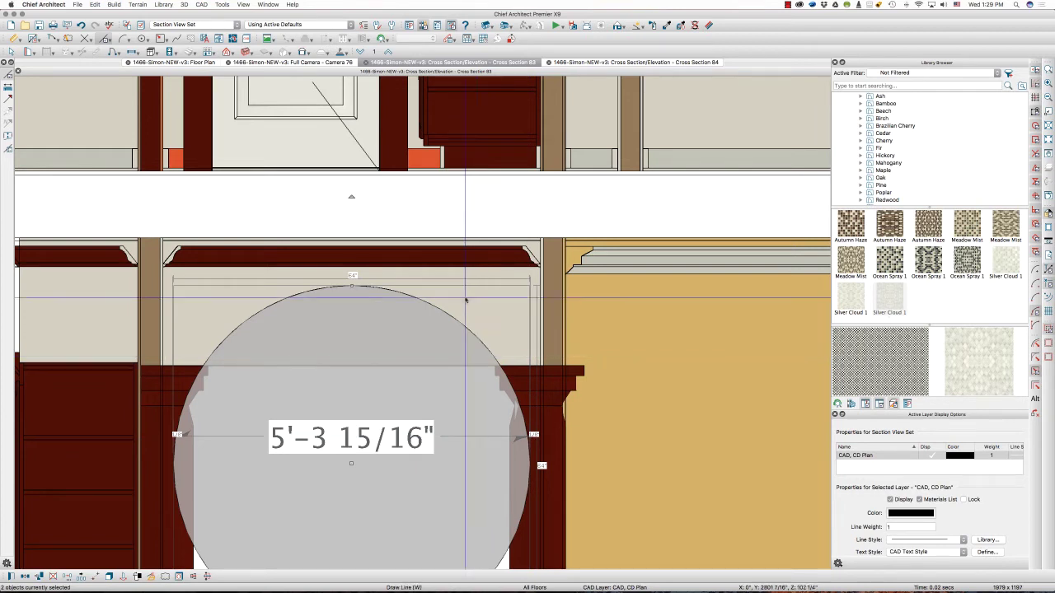
pyautogui.click(607, 65)
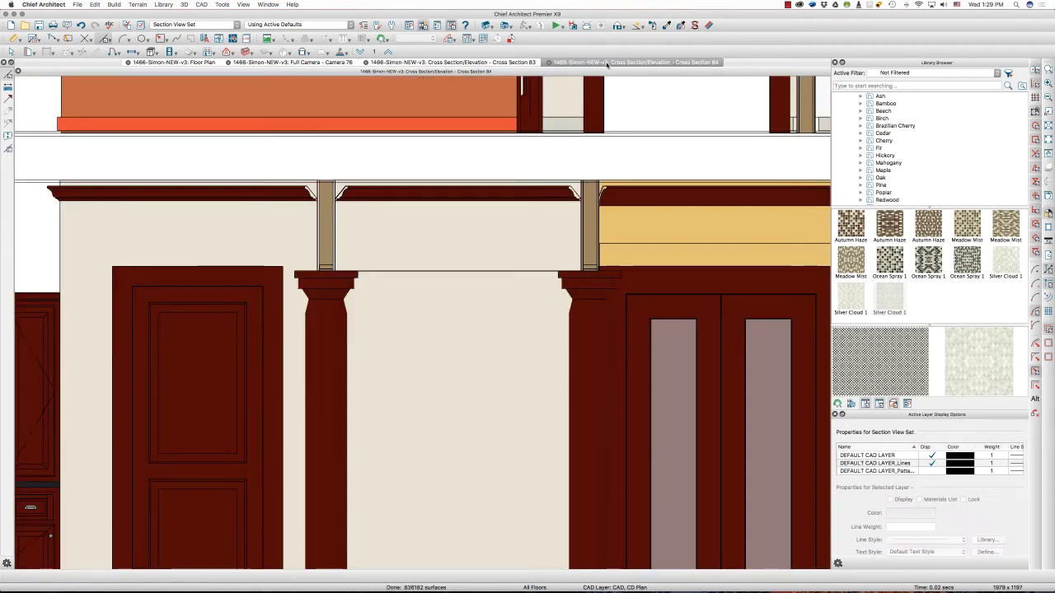
pyautogui.click(292, 62)
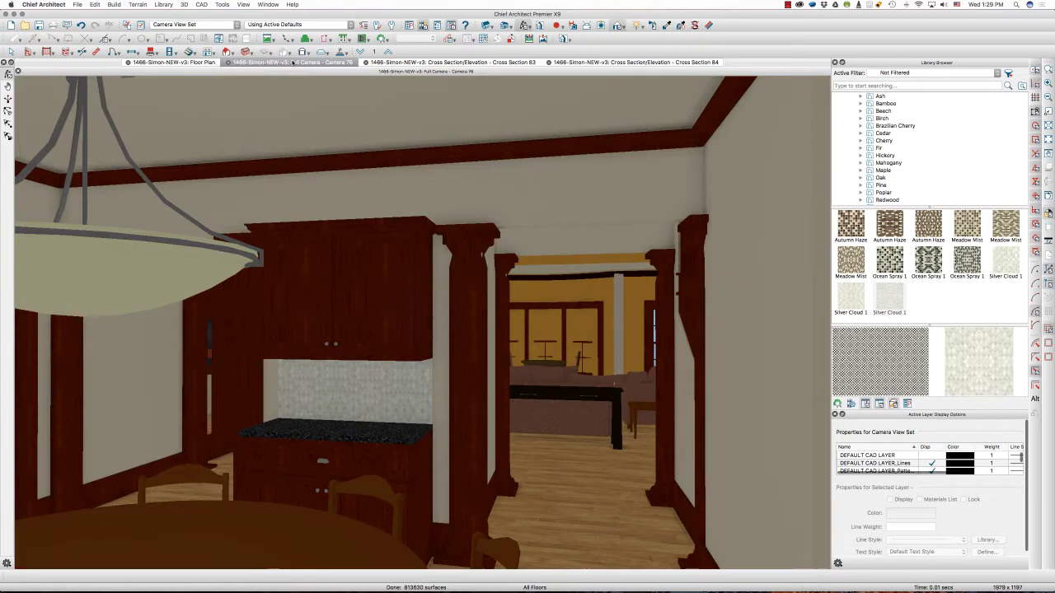
pyautogui.click(229, 63)
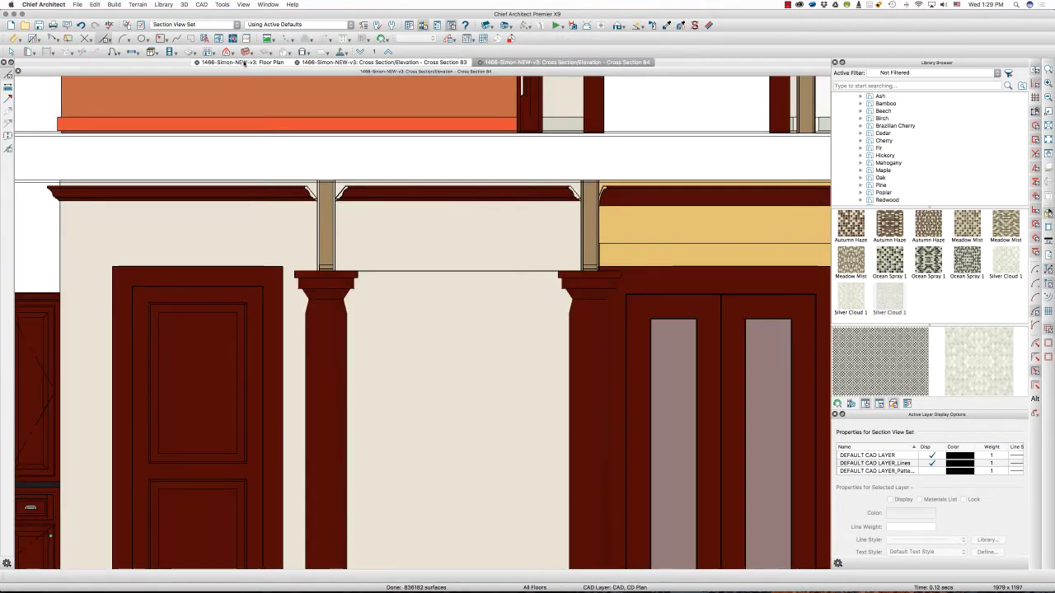
pyautogui.click(244, 64)
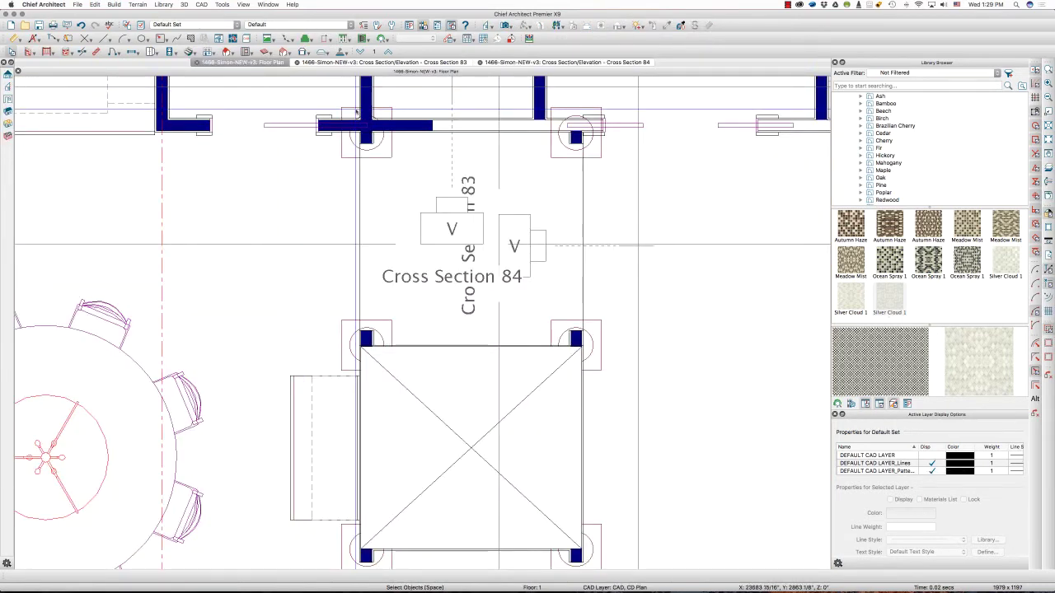
# - Mark the two cross-section lines and their viewing directions freehand on the floor plan, and clear the marks
pyautogui.hotkey('ctrl', '2')
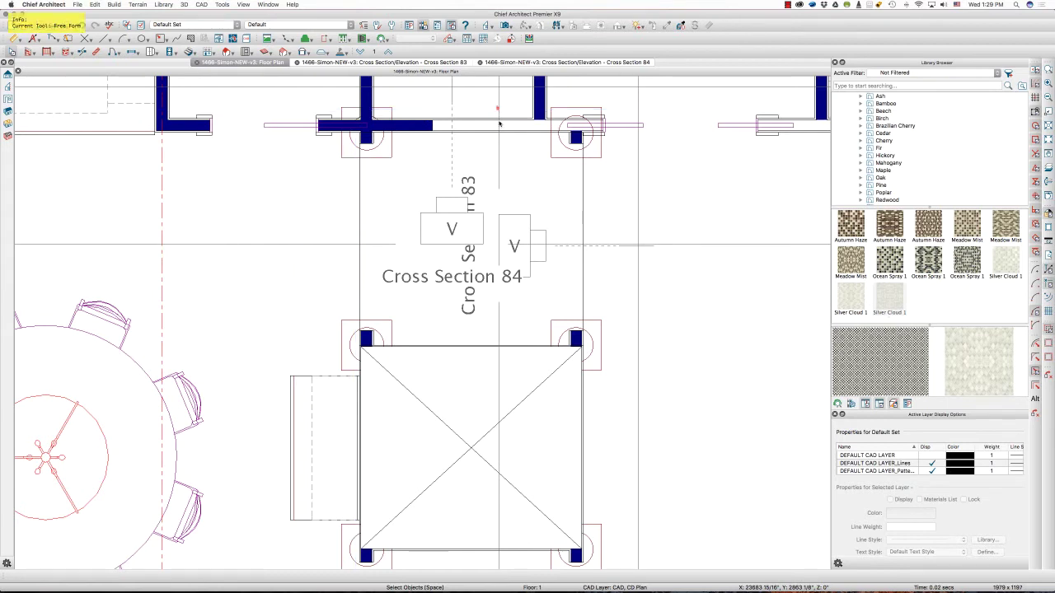
pyautogui.moveTo(498, 123); pyautogui.dragTo(499, 377)
pyautogui.moveTo(552, 249)
pyautogui.mouseDown()
pyautogui.moveTo(610, 245)
pyautogui.moveTo(593, 273)
pyautogui.mouseUp()
pyautogui.moveTo(332, 245); pyautogui.dragTo(659, 242)
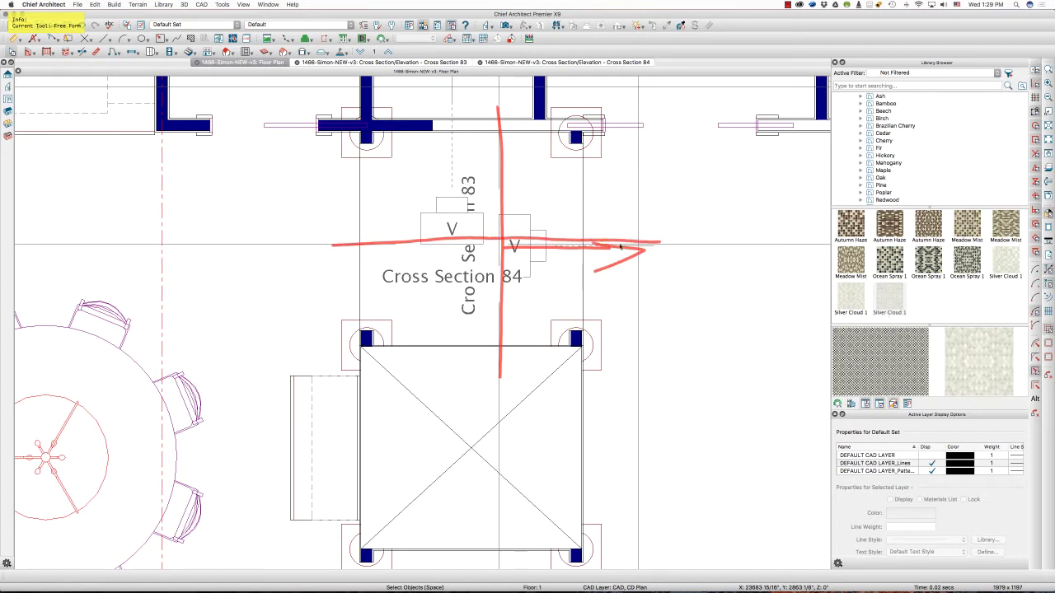
pyautogui.moveTo(480, 241); pyautogui.dragTo(464, 211)
pyautogui.press('Escape')
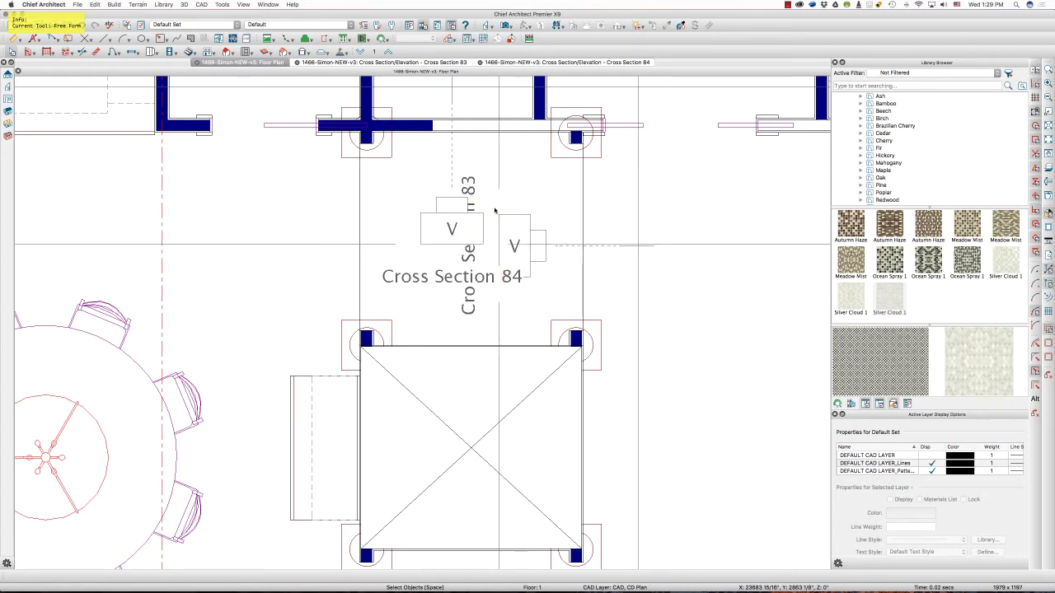
# - Paste the copied circle and reference line into Cross Section 84 and move them horizontally onto the house
pyautogui.click(516, 63)
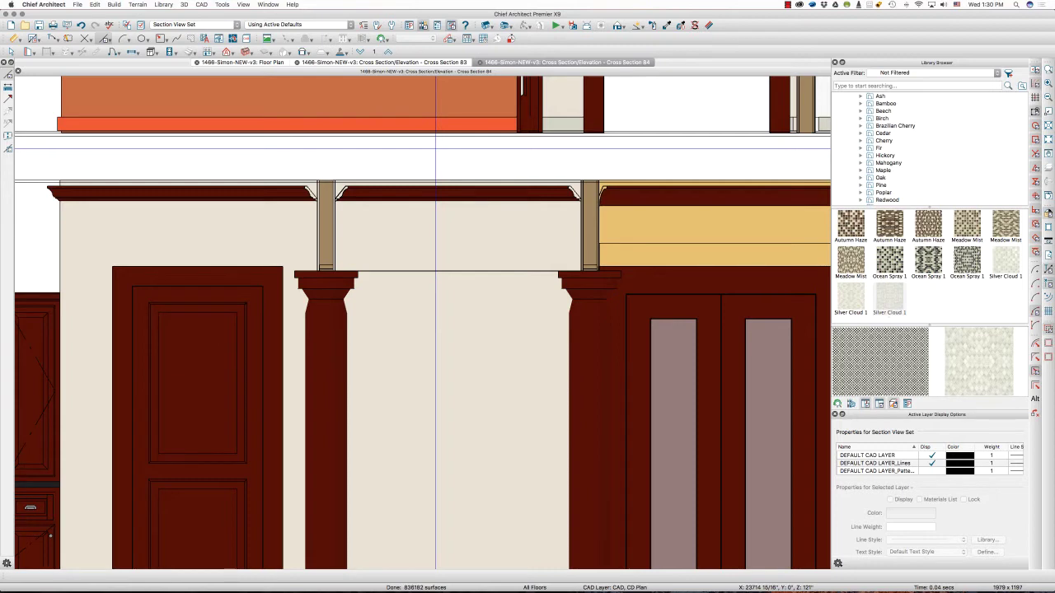
pyautogui.click(436, 149)
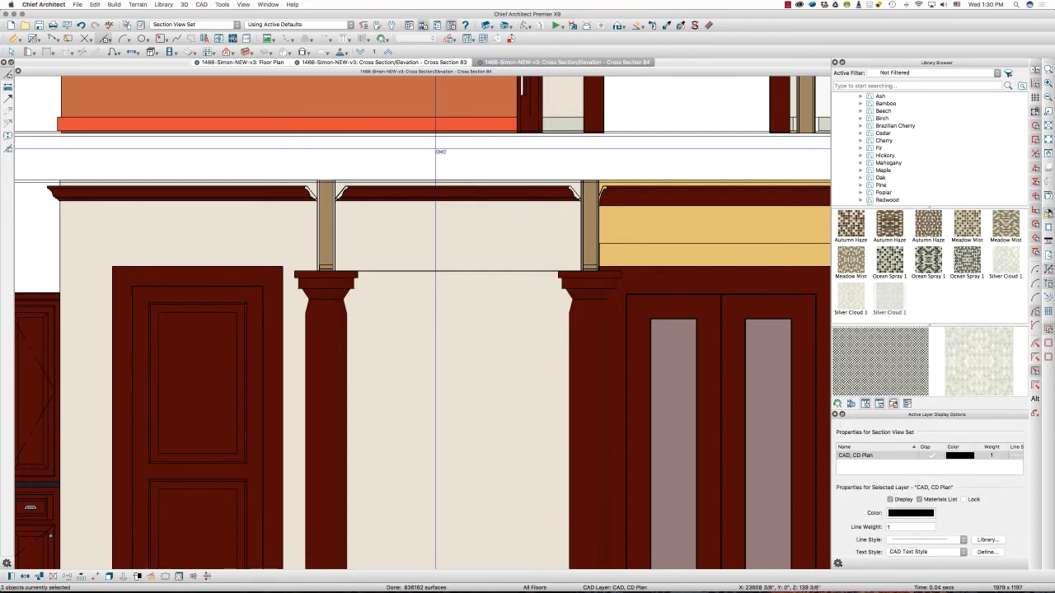
pyautogui.press('F6')
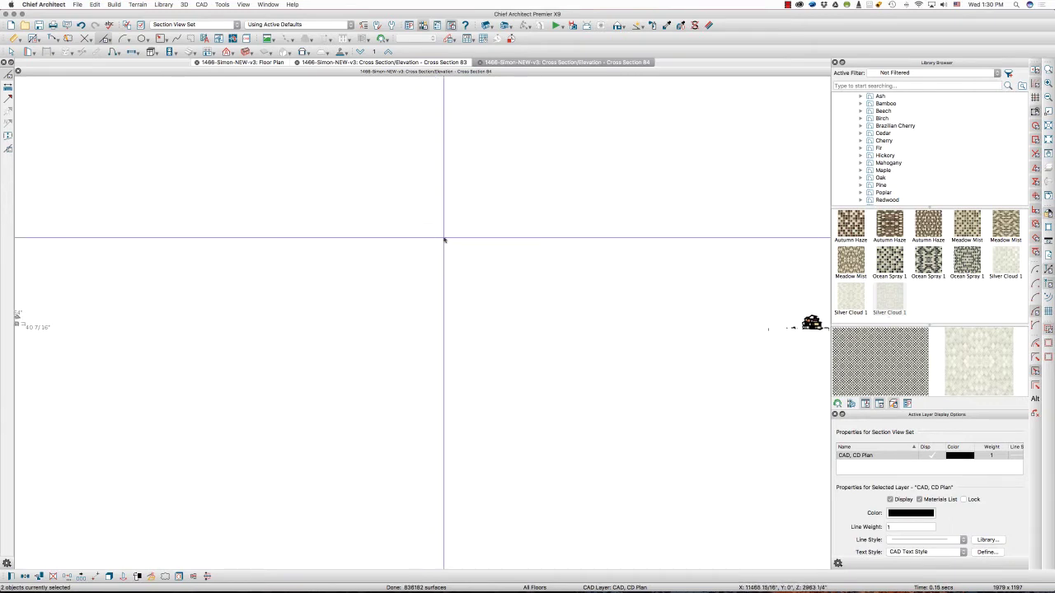
pyautogui.scroll(-1, 443, 240)
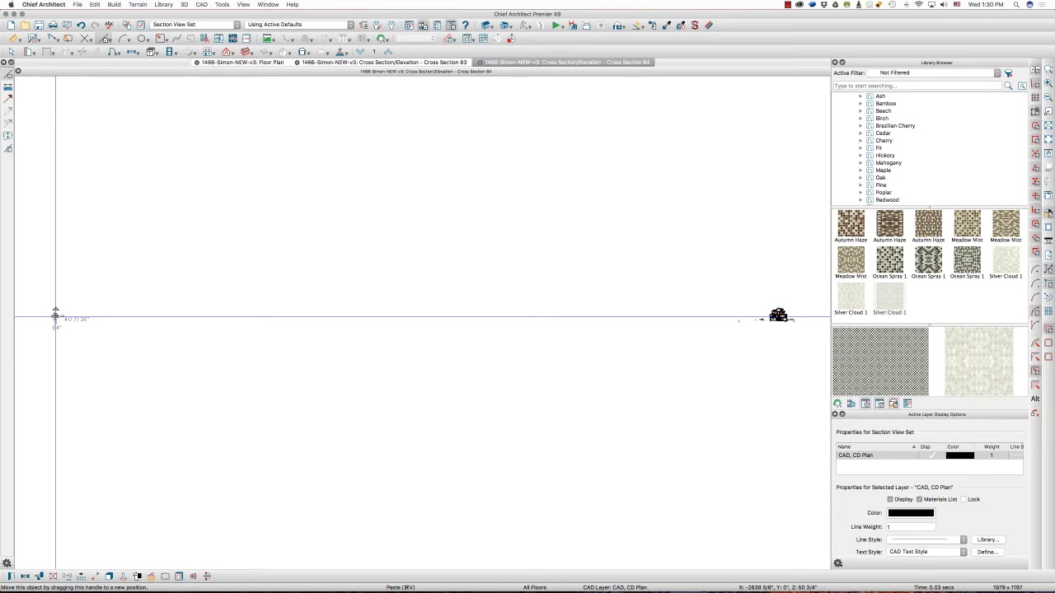
pyautogui.moveTo(55, 315); pyautogui.dragTo(777, 316)
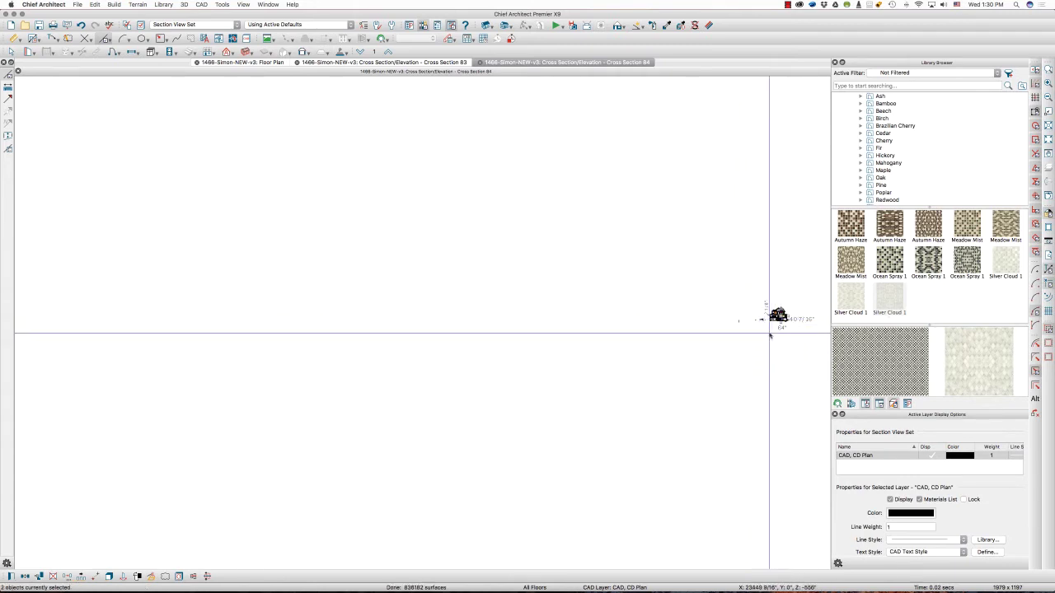
pyautogui.press('F6')
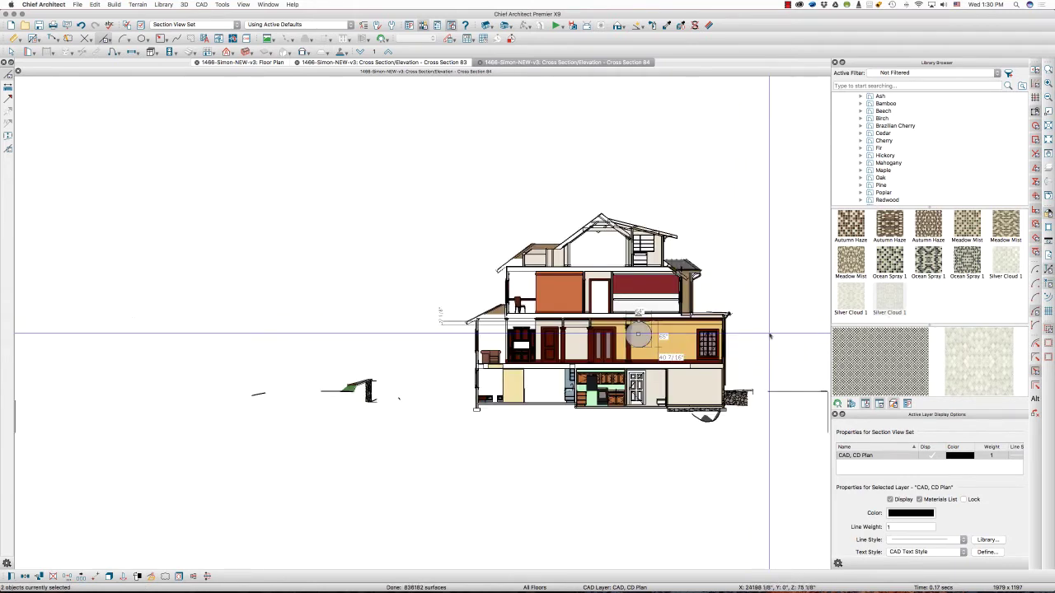
# - Move the pasted circle and reference line horizontally at the same height to the glazed double doors beside the columns
pyautogui.moveTo(524, 281); pyautogui.dragTo(669, 375)
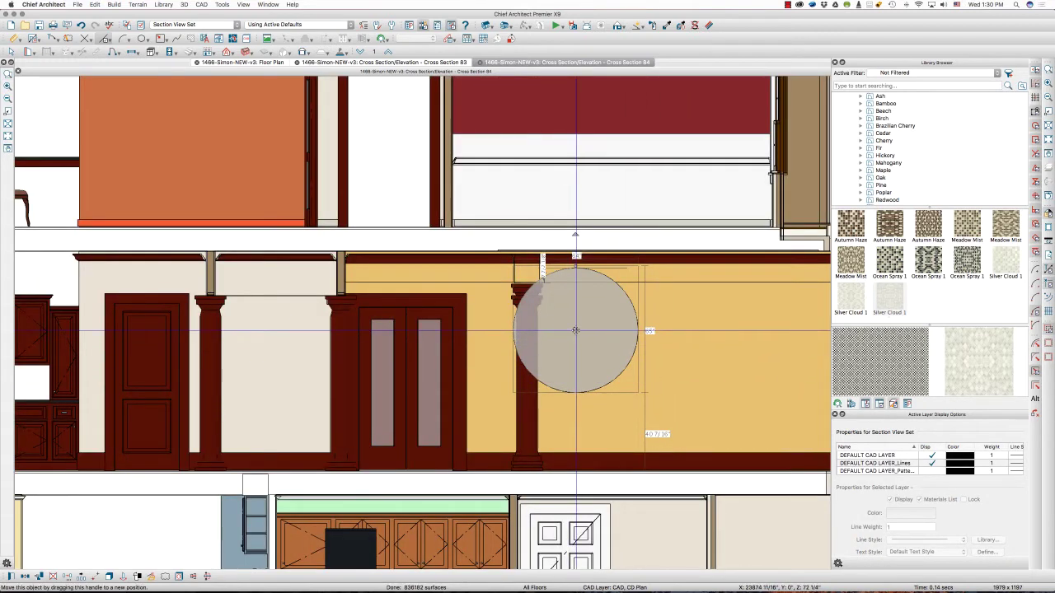
pyautogui.moveTo(574, 330); pyautogui.dragTo(416, 330)
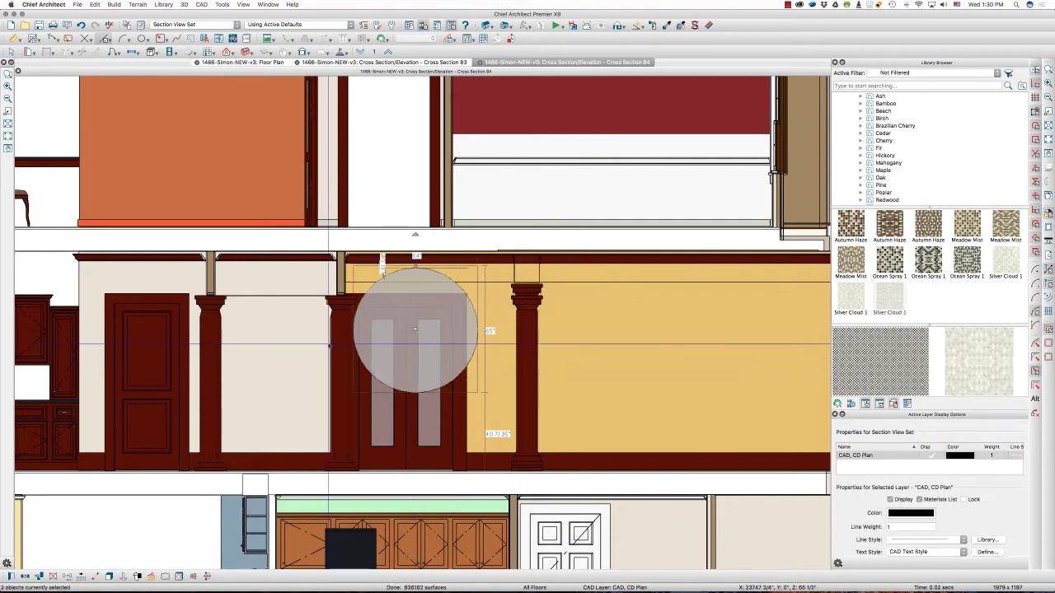
pyautogui.scroll(2, 309, 335)
pyautogui.scroll(1, 309, 335)
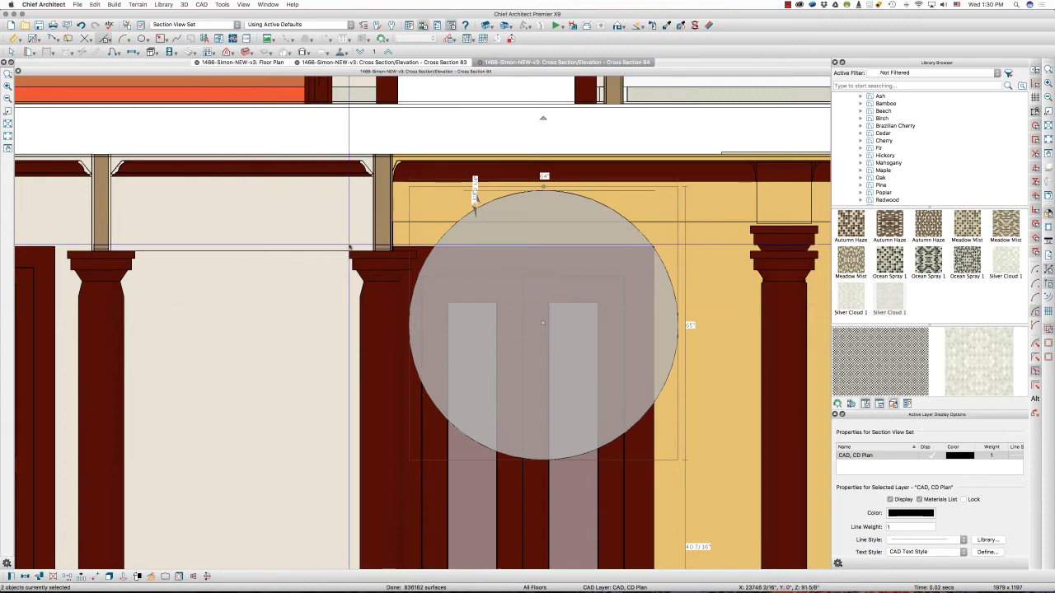
# - Outline the beam between the two columns, mark its midpoint and the circle's vertical axis freehand, and clear the marks
pyautogui.press('w')
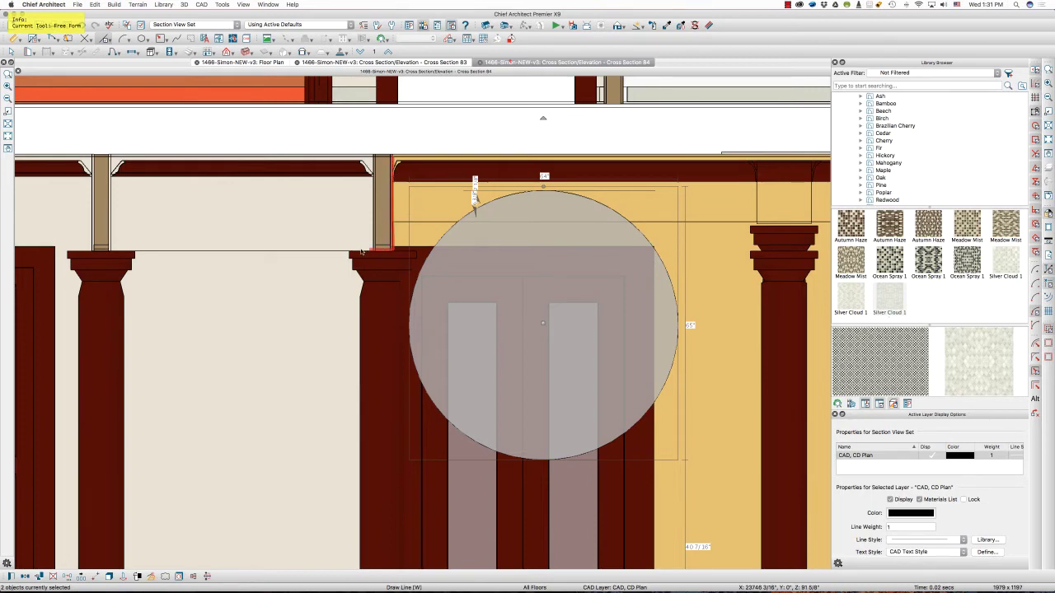
pyautogui.moveTo(361, 251); pyautogui.dragTo(115, 254)
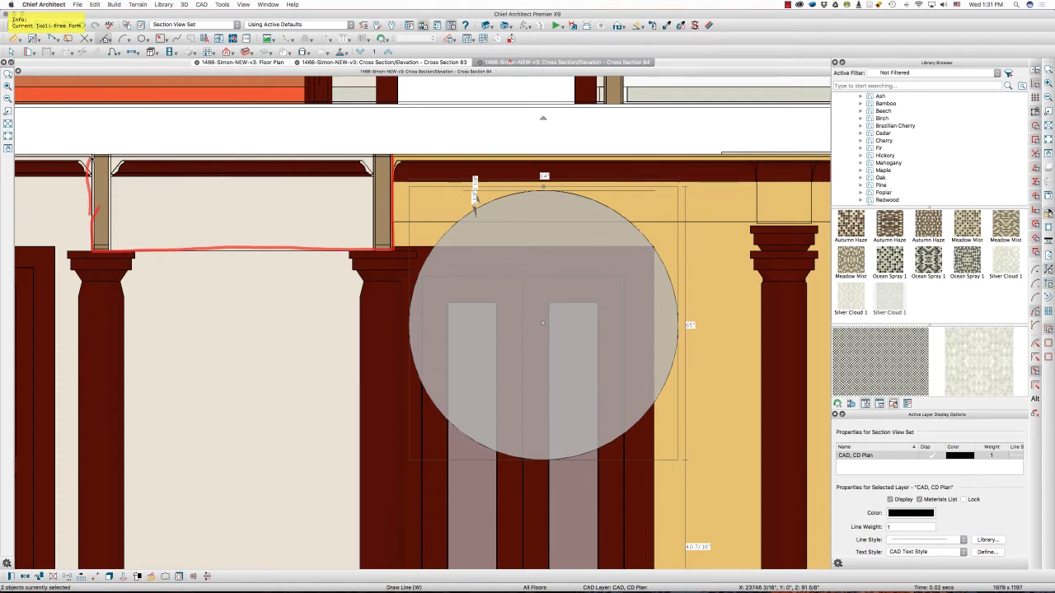
pyautogui.moveTo(92, 156); pyautogui.dragTo(403, 162)
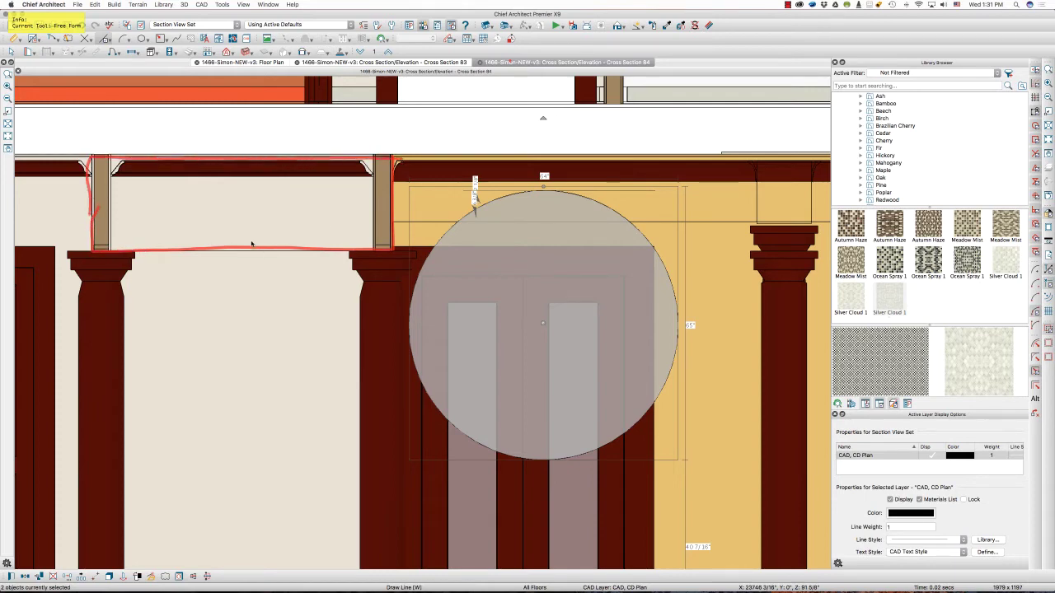
pyautogui.moveTo(251, 244); pyautogui.dragTo(251, 301)
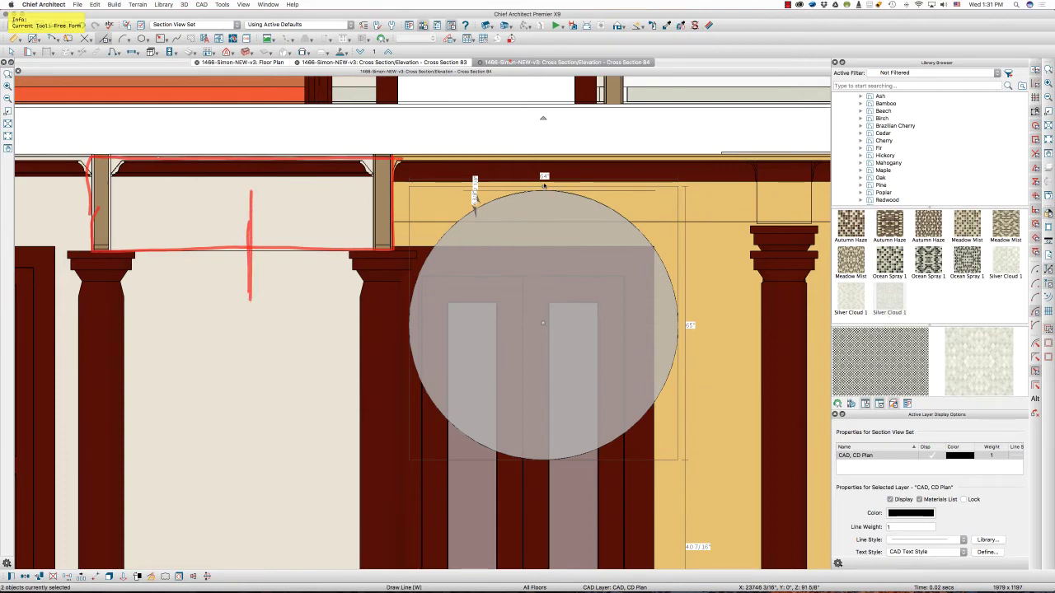
pyautogui.moveTo(543, 186); pyautogui.dragTo(548, 490)
pyautogui.moveTo(248, 230); pyautogui.dragTo(244, 346)
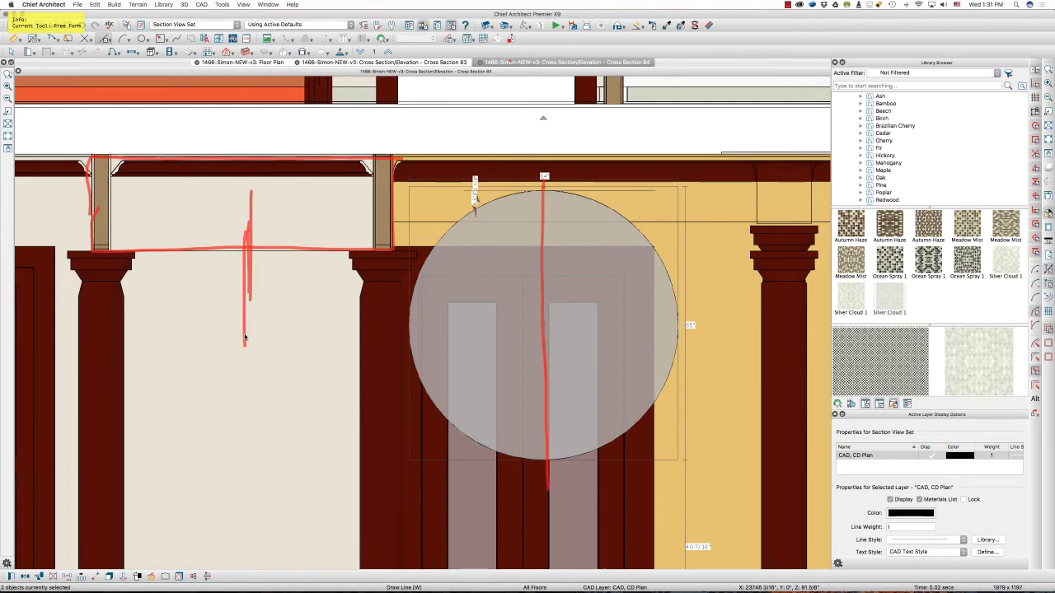
pyautogui.moveTo(243, 191); pyautogui.dragTo(242, 305)
pyautogui.press('Escape')
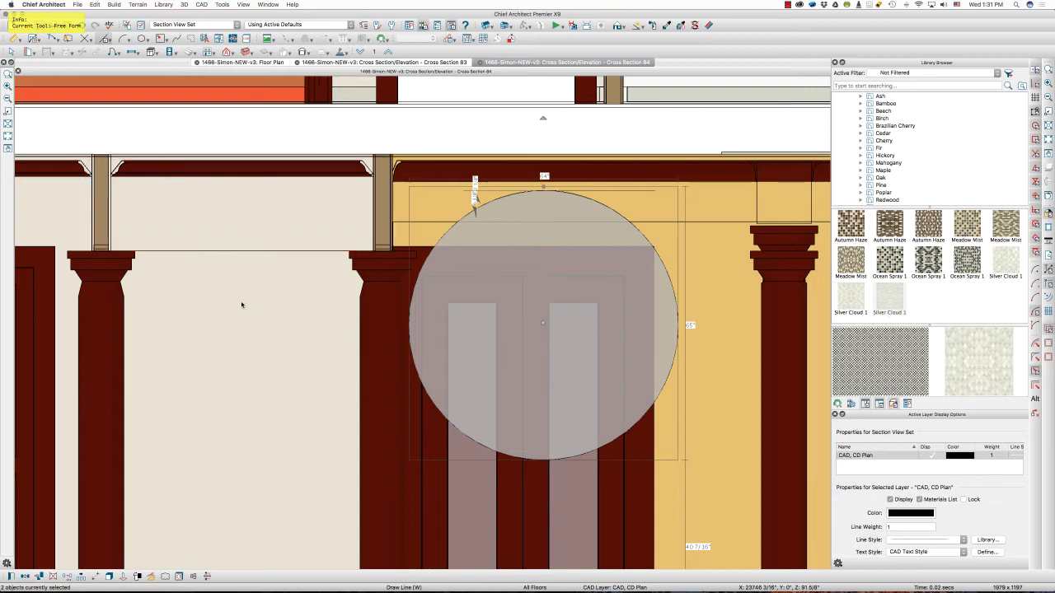
# - Draw a vertical centerline through the midpoint of the beam's underside between the columns, extending its upper end to the floor line above
pyautogui.press('Escape')
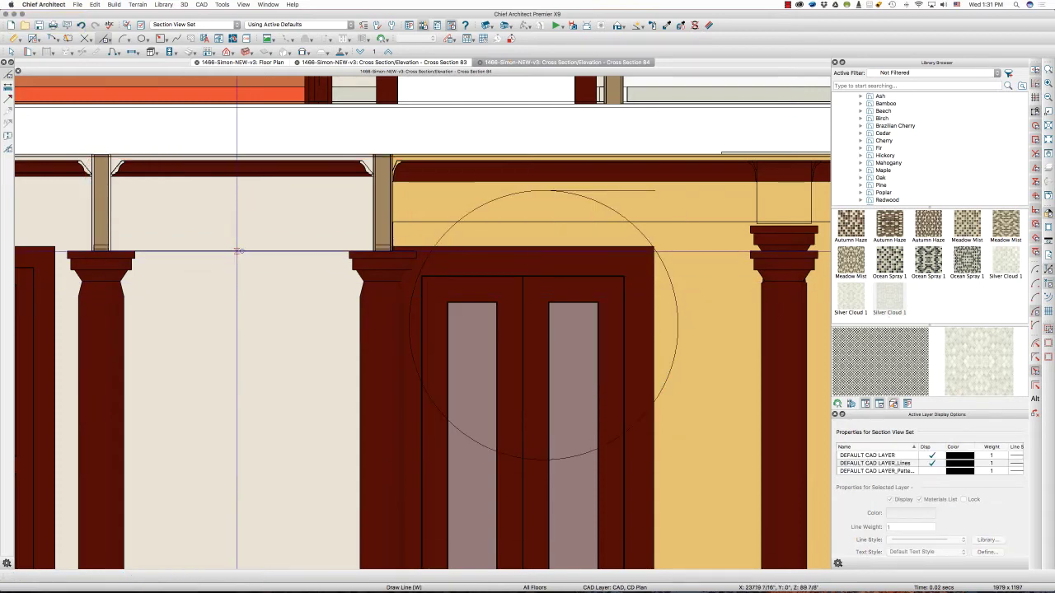
pyautogui.moveTo(242, 251); pyautogui.dragTo(242, 355)
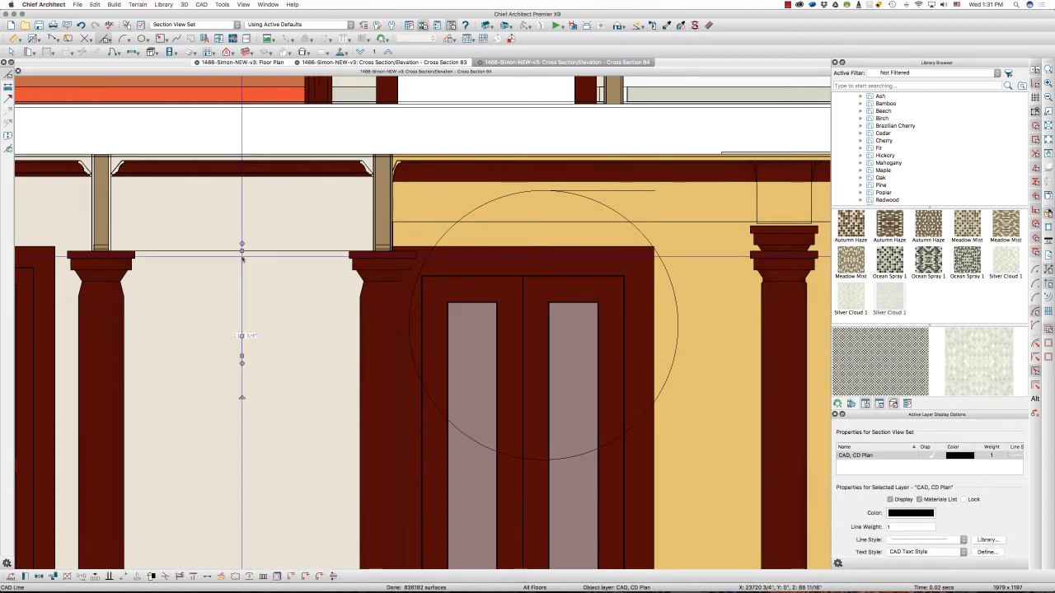
pyautogui.moveTo(242, 148); pyautogui.dragTo(242, 105)
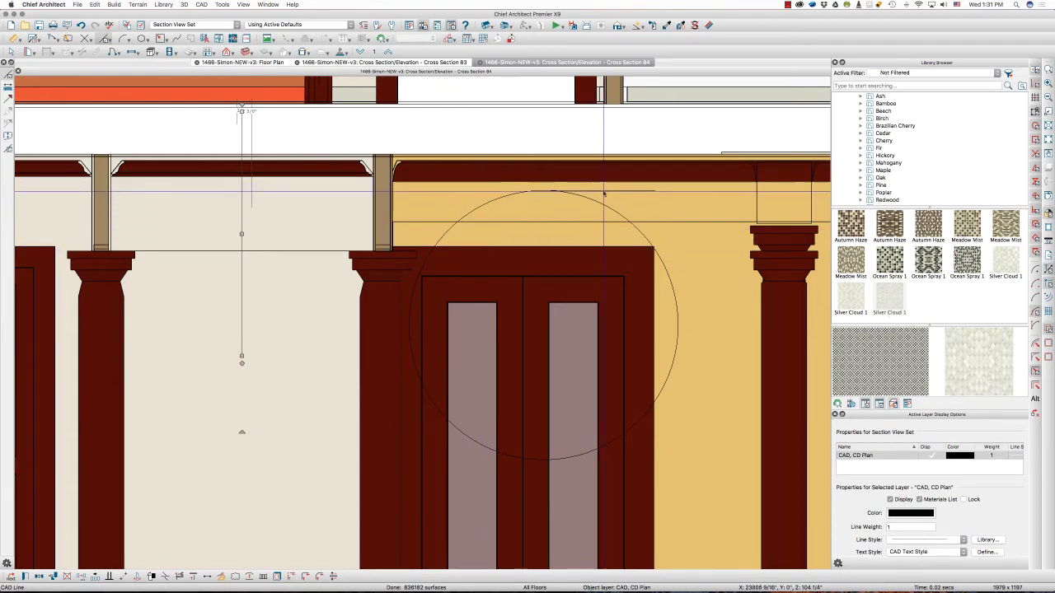
# - Move the arch circle at the same height from the double doors onto the vertical centerline between the two columns
pyautogui.click(563, 191)
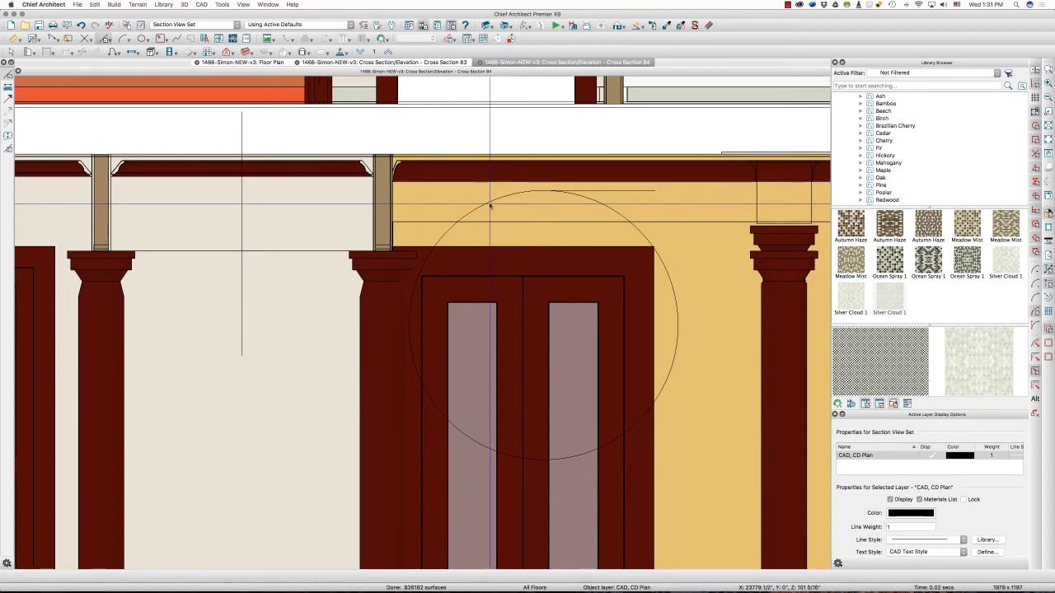
pyautogui.click(490, 206)
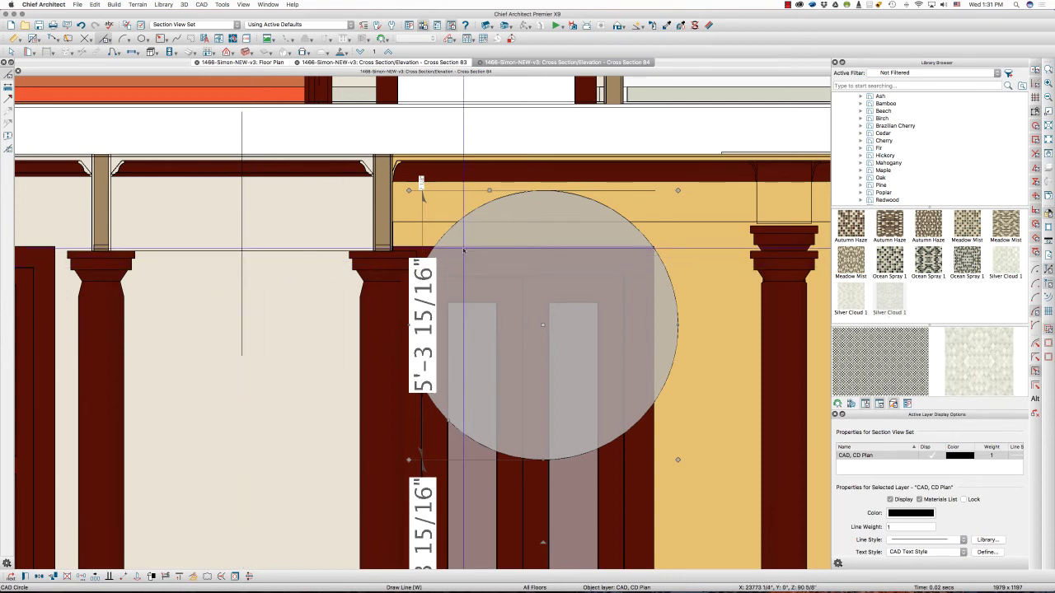
pyautogui.press('Escape')
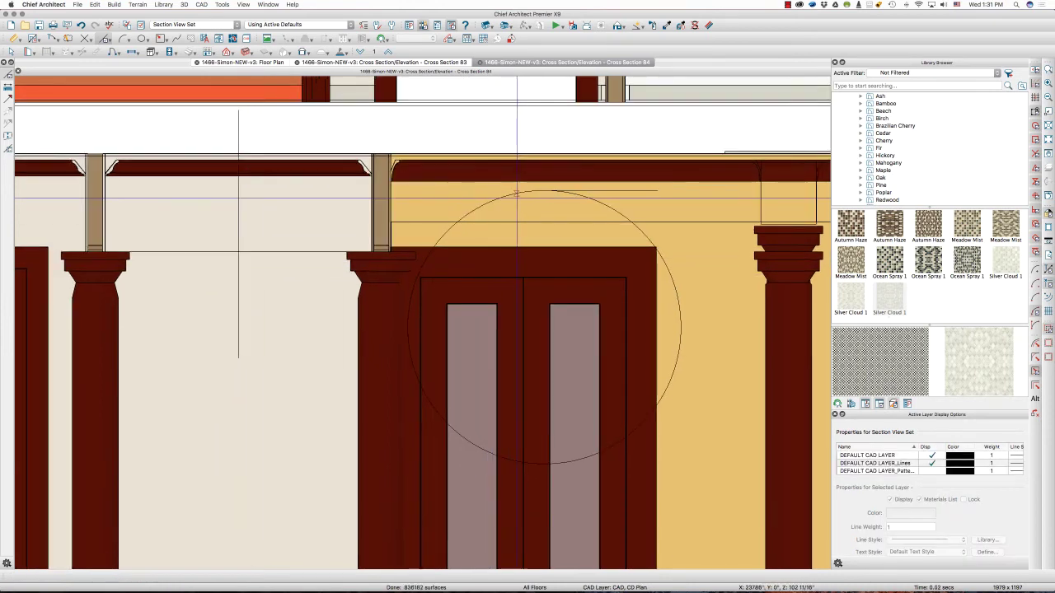
pyautogui.click(515, 193)
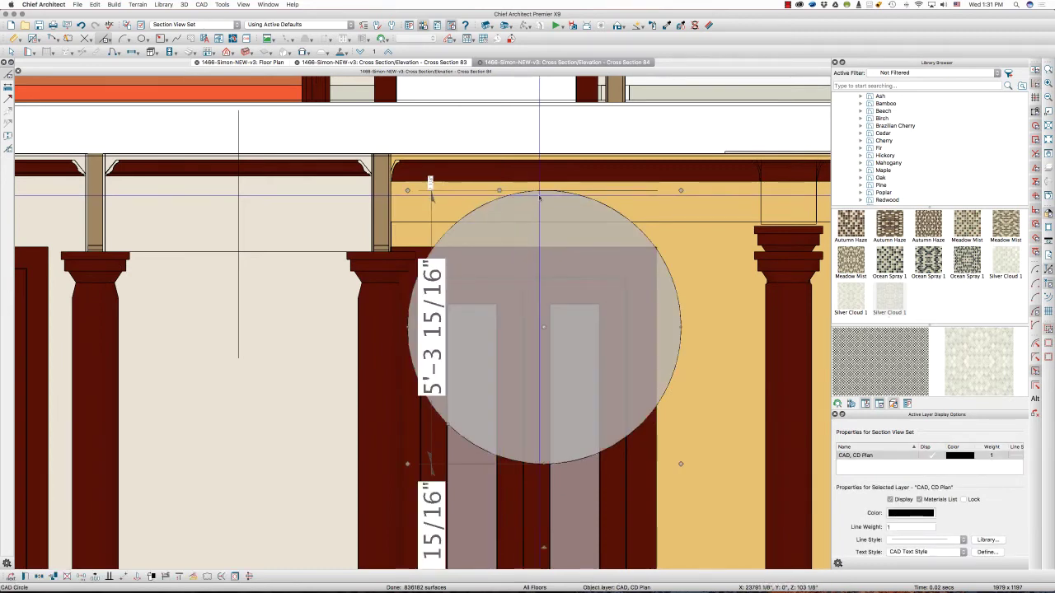
pyautogui.moveTo(540, 198); pyautogui.dragTo(237, 191)
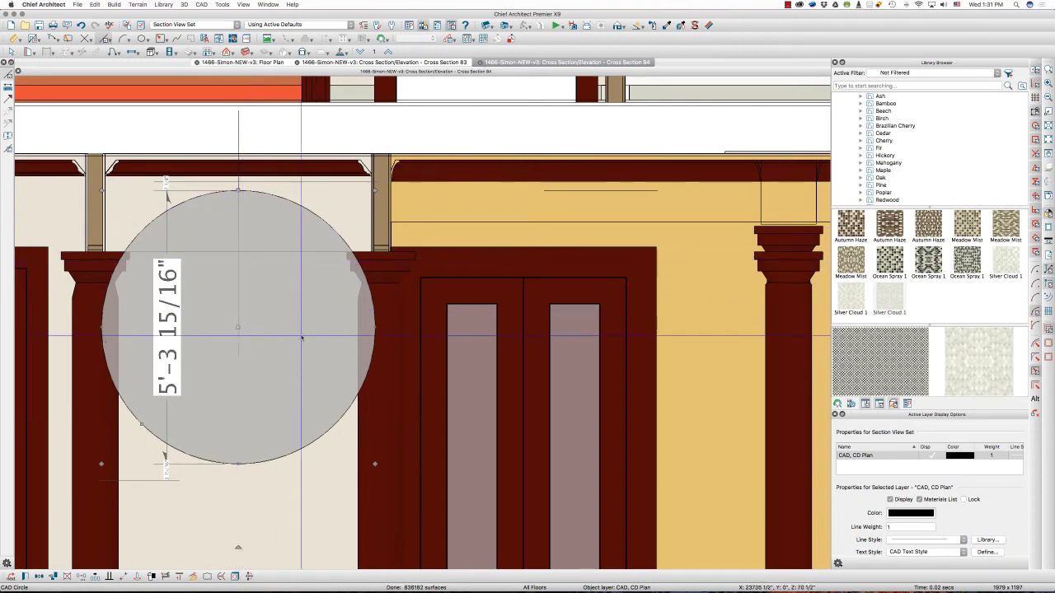
# - Convert the centered circle into a polyline solid with a thickness of 60 inches
pyautogui.doubleClick(336, 423)
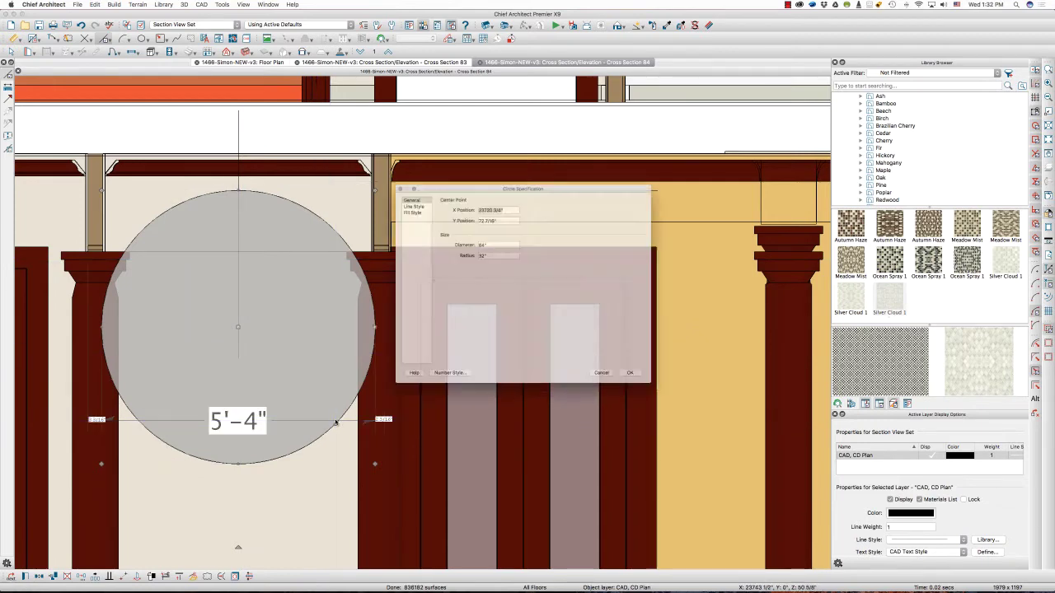
pyautogui.press('Escape')
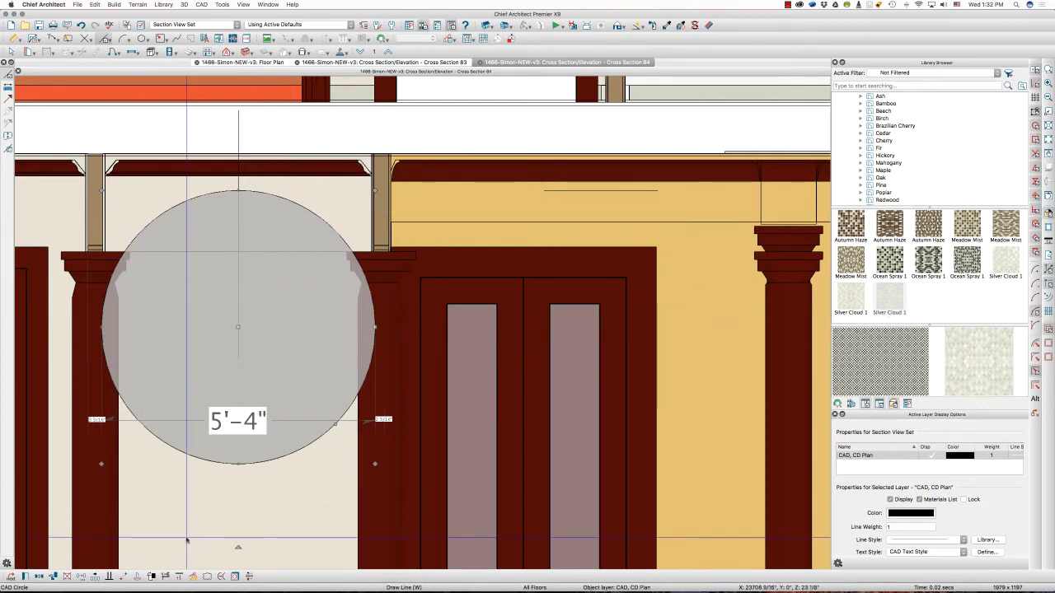
pyautogui.click(235, 576)
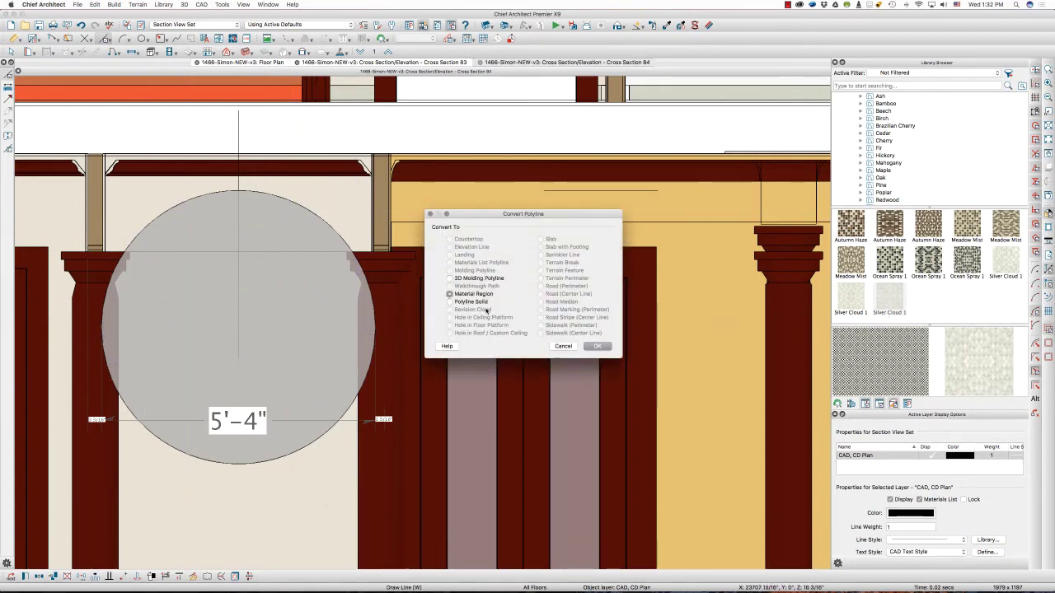
pyautogui.click(598, 345)
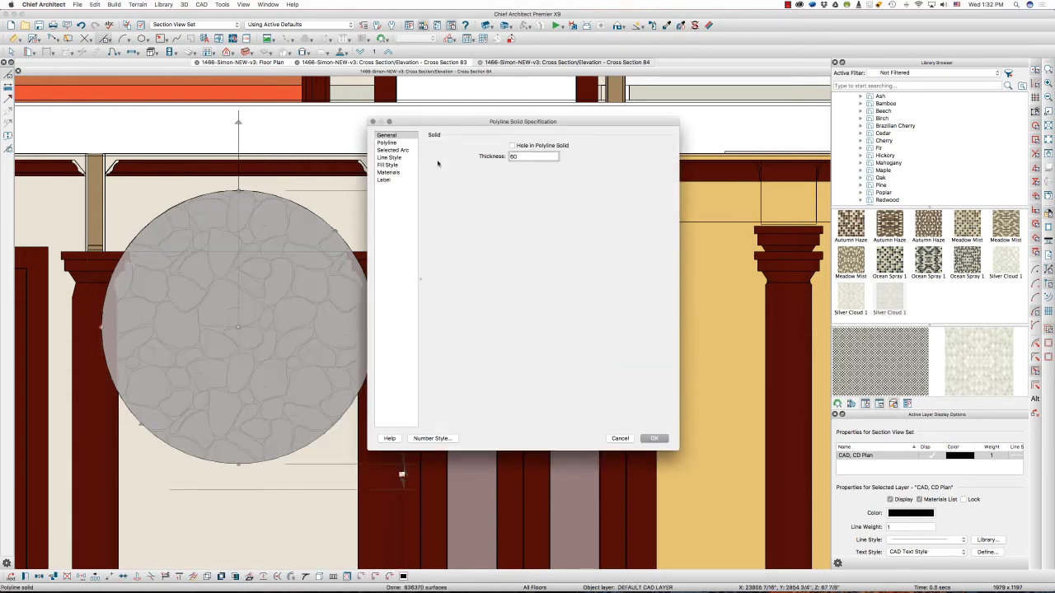
pyautogui.press('Return')
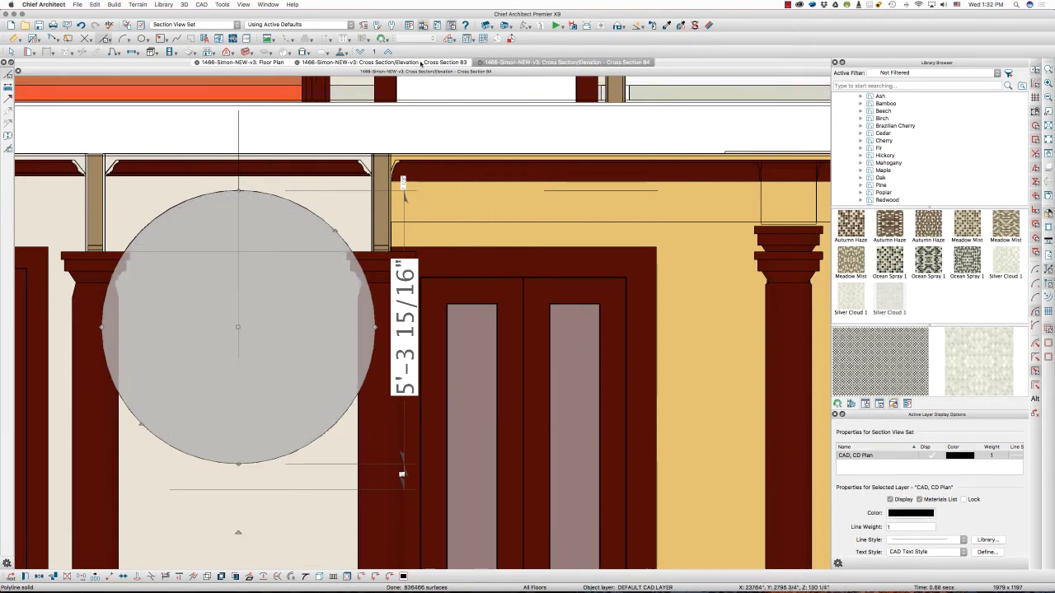
# - Convert the arch circle in Cross Section 83 into a polyline solid with a thickness of 60 inches
pyautogui.click(420, 64)
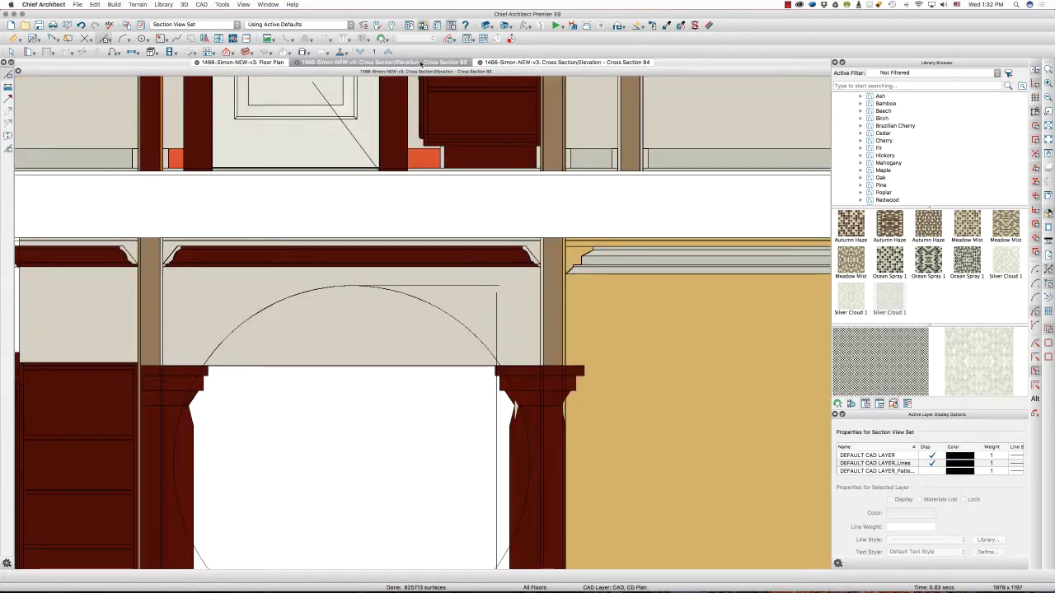
pyautogui.scroll(-2, 399, 83)
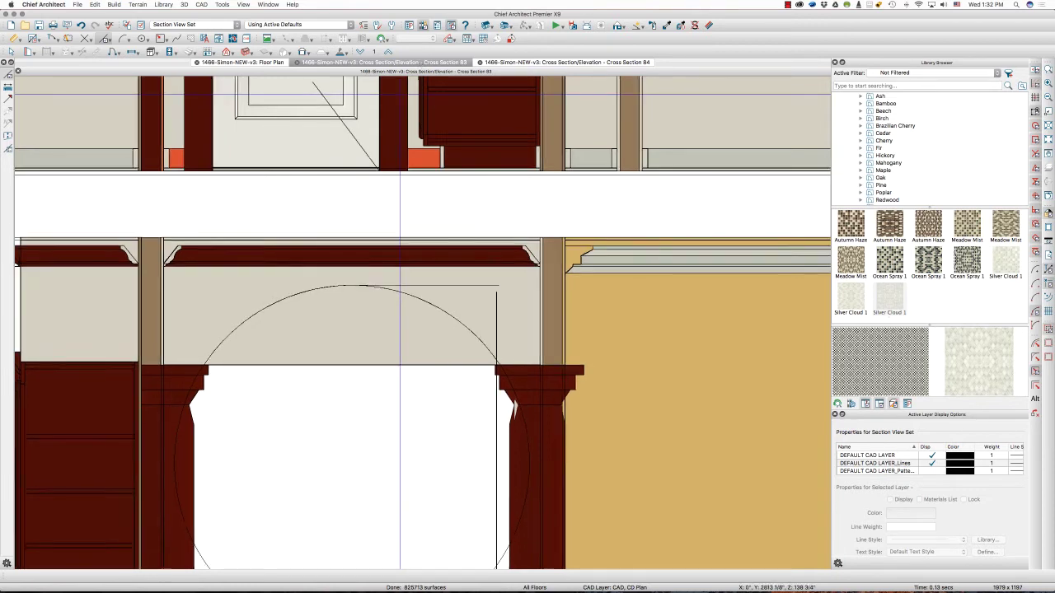
pyautogui.click(454, 459)
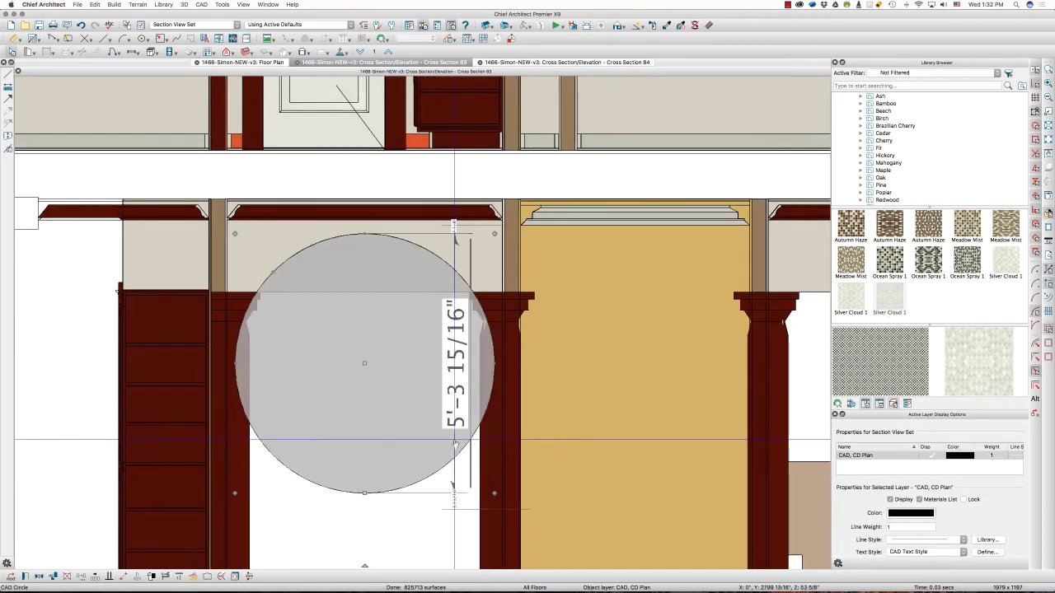
pyautogui.click(193, 577)
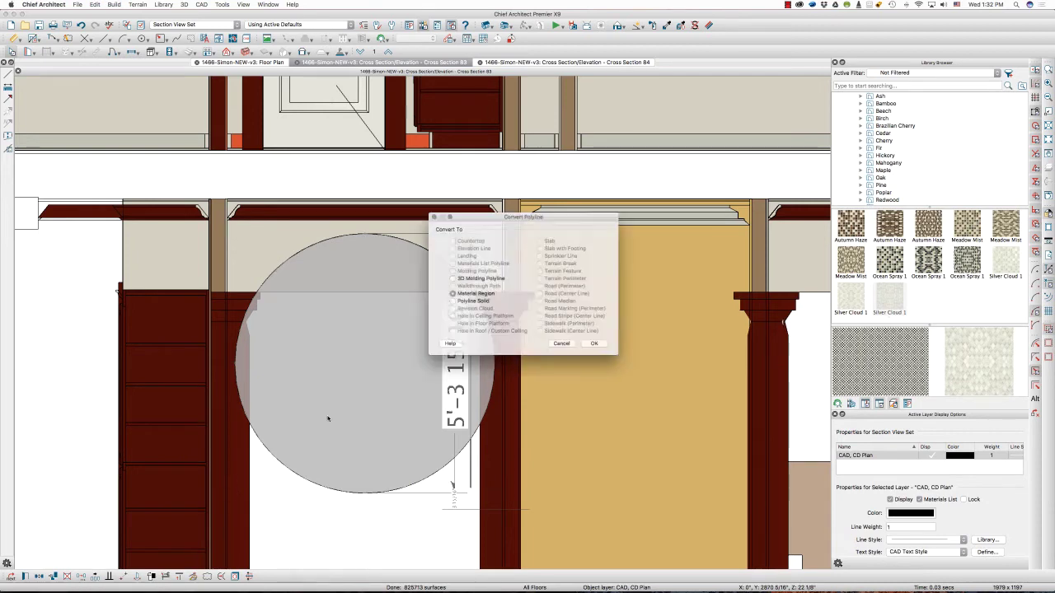
pyautogui.click(463, 296)
pyautogui.click(597, 346)
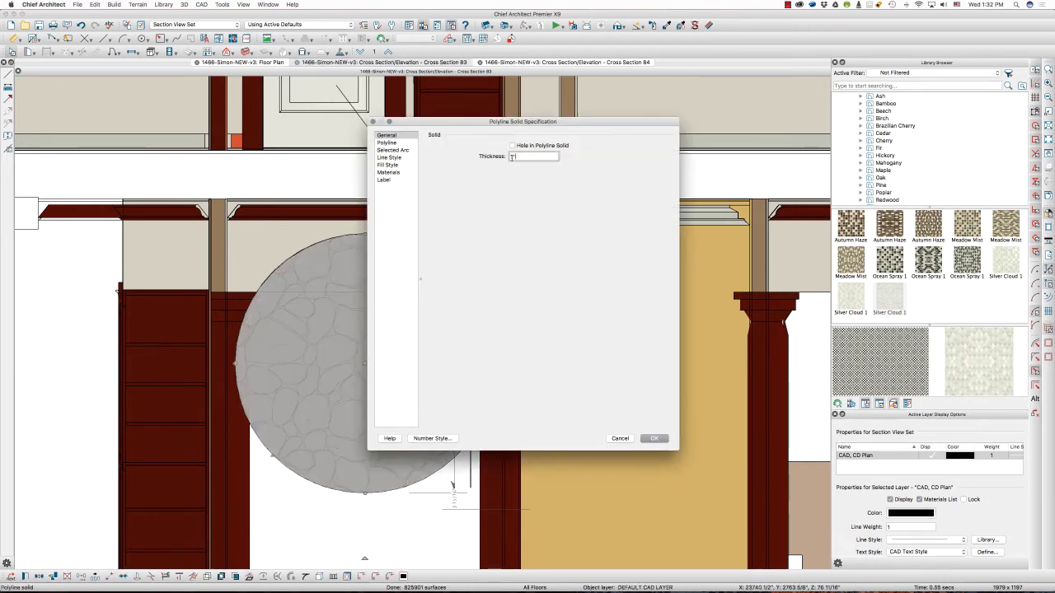
pyautogui.press('Return')
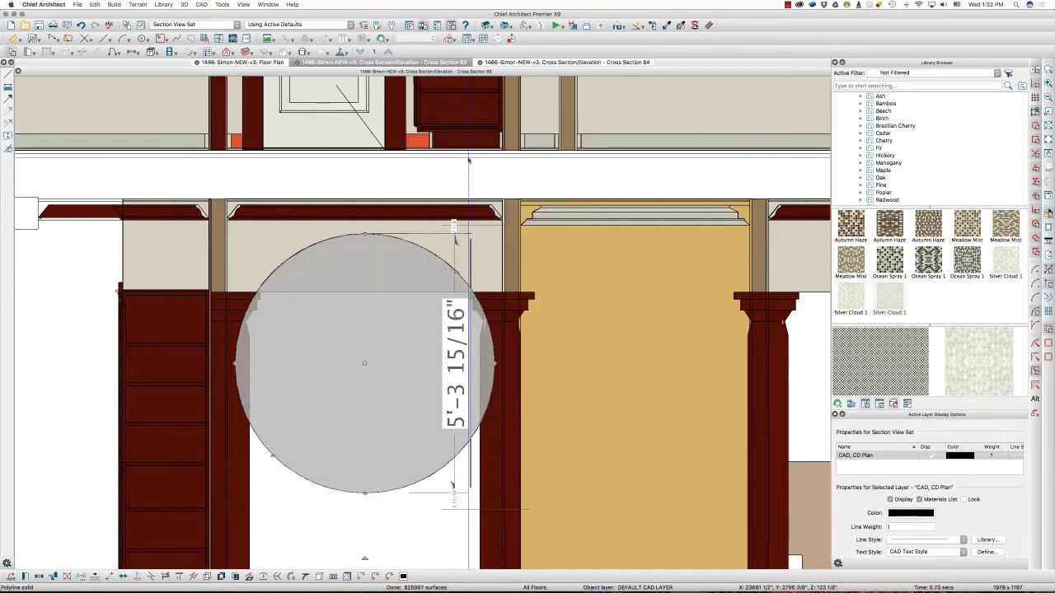
# - Look for the new arch solids in the first-floor plan between the four columns, comparing with Cross Section 83
pyautogui.click(251, 63)
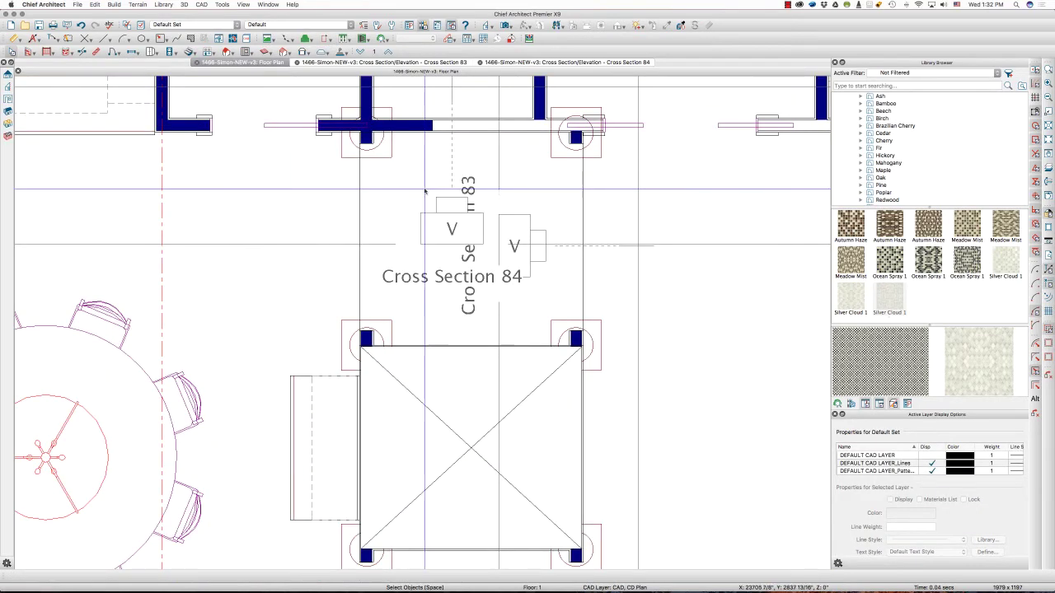
pyautogui.click(598, 201)
pyautogui.press('Tab')
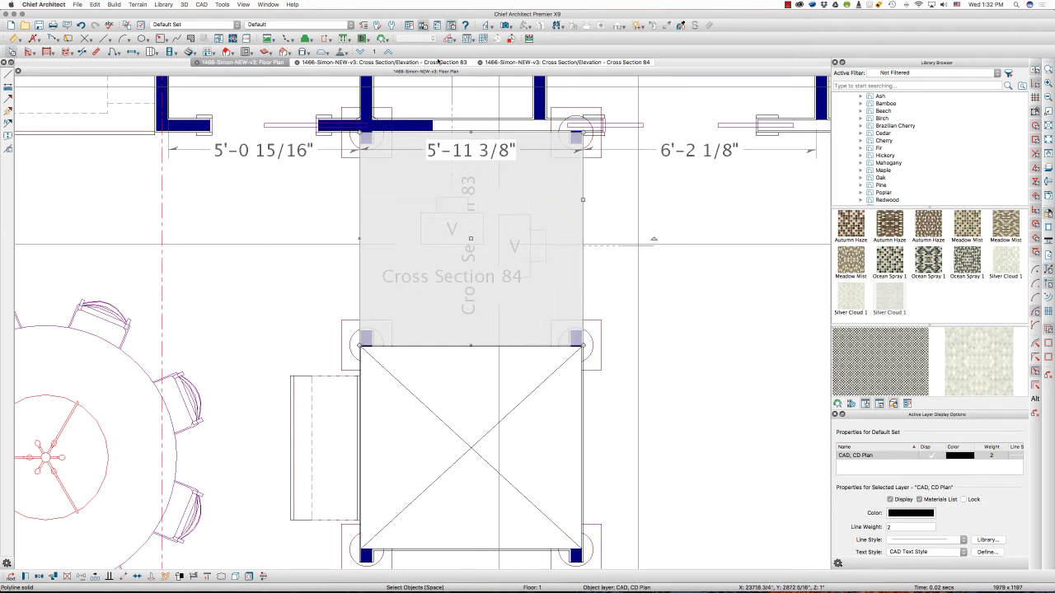
pyautogui.click(439, 63)
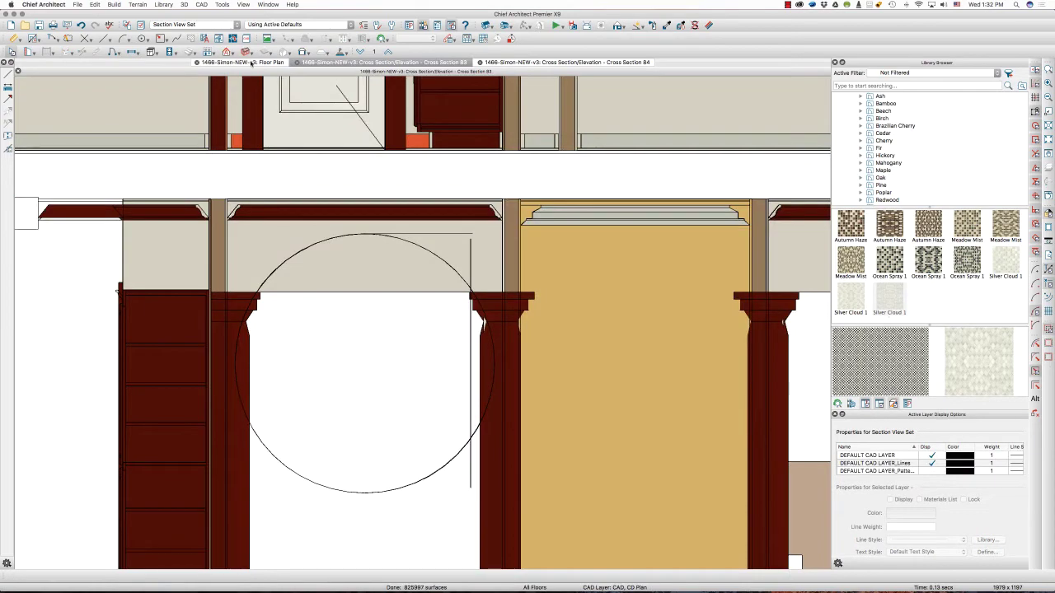
pyautogui.click(252, 62)
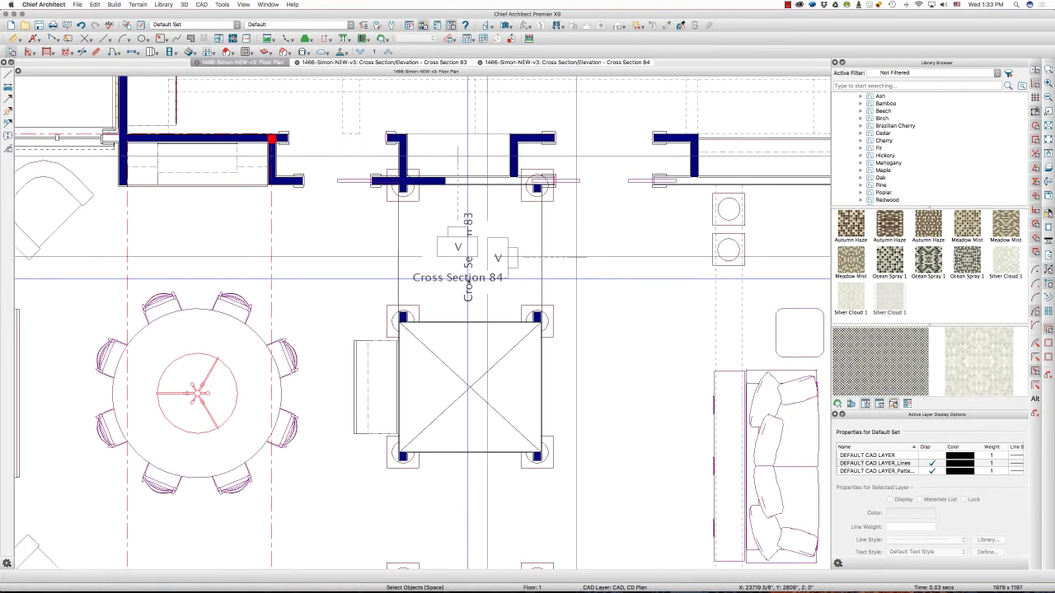
pyautogui.scroll(-1, 468, 279)
pyautogui.scroll(-2, 483, 289)
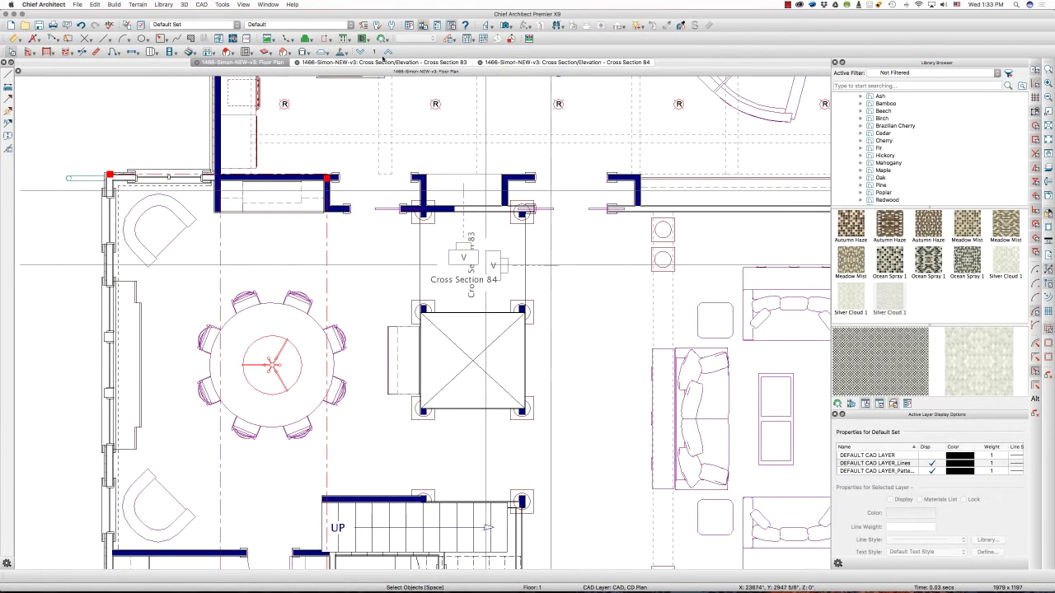
# - Search the plans of floors 2 and 0 around the cross-section cameras for the arch solids, and return to floor 1
pyautogui.click(387, 53)
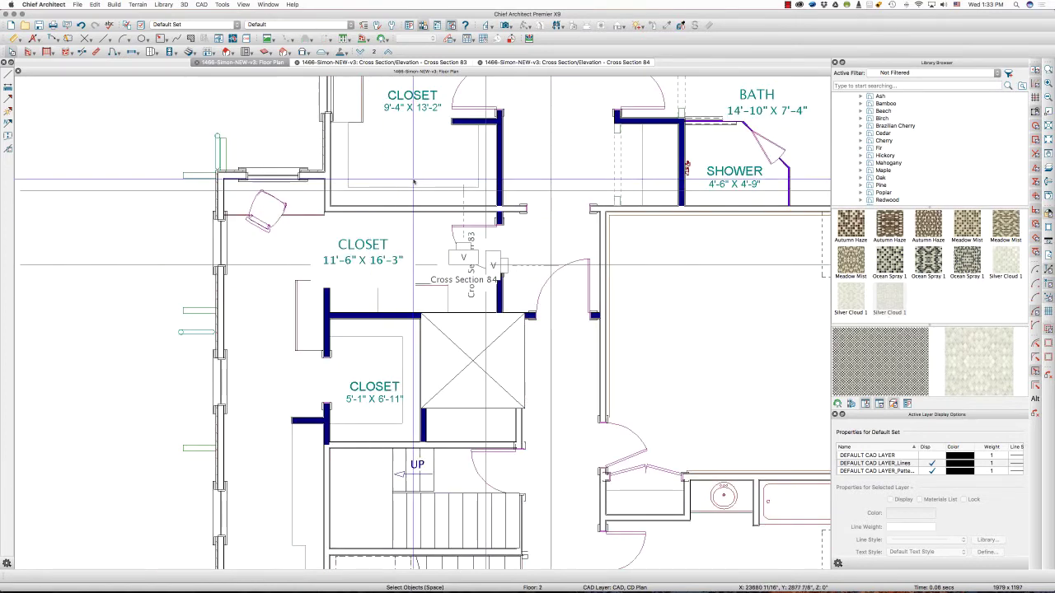
pyautogui.scroll(3, 451, 281)
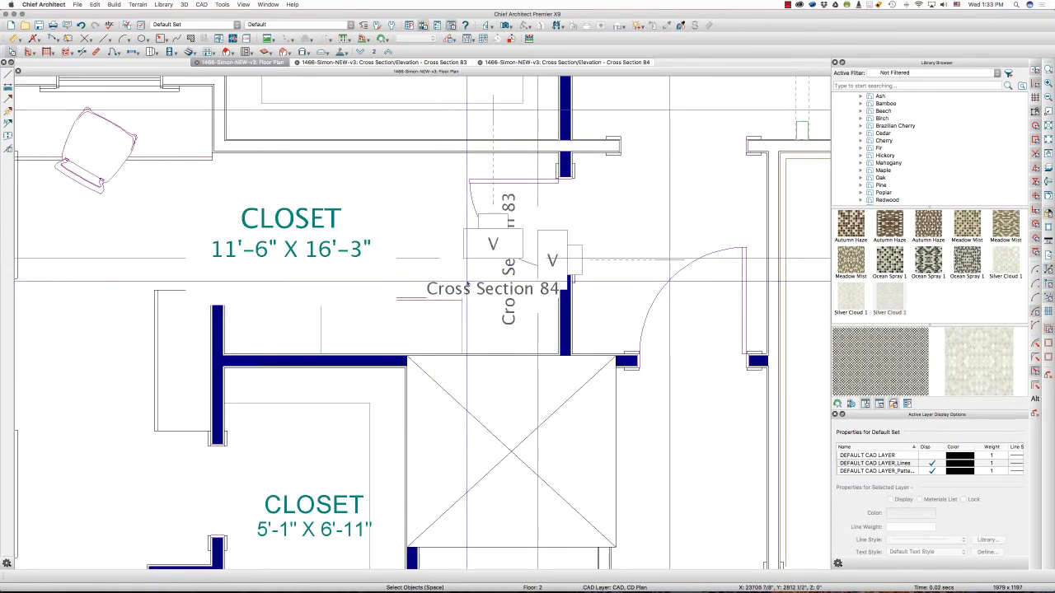
pyautogui.click(466, 300)
pyautogui.click(361, 52)
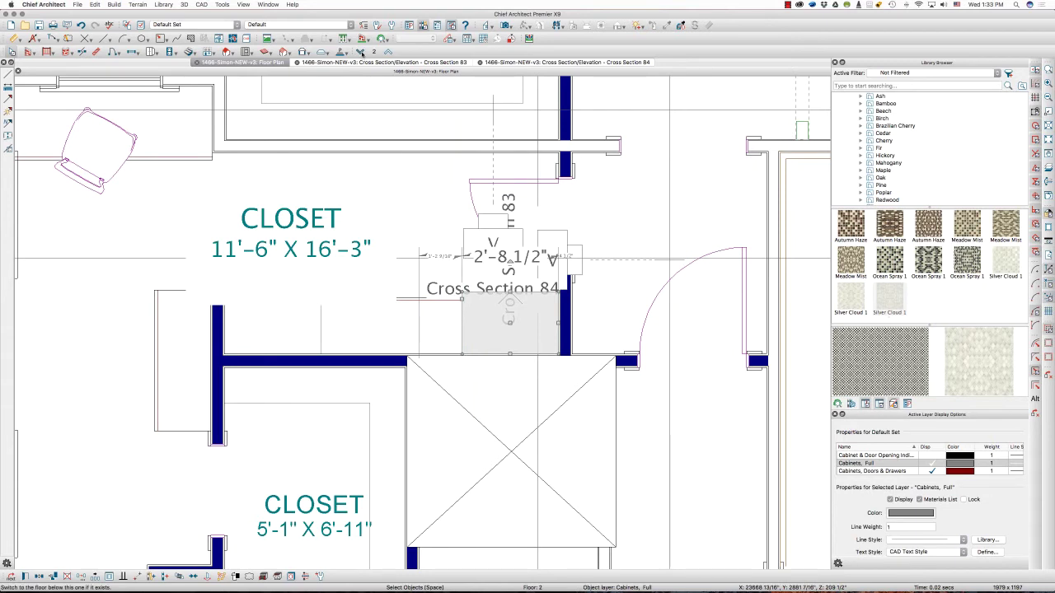
pyautogui.click(361, 53)
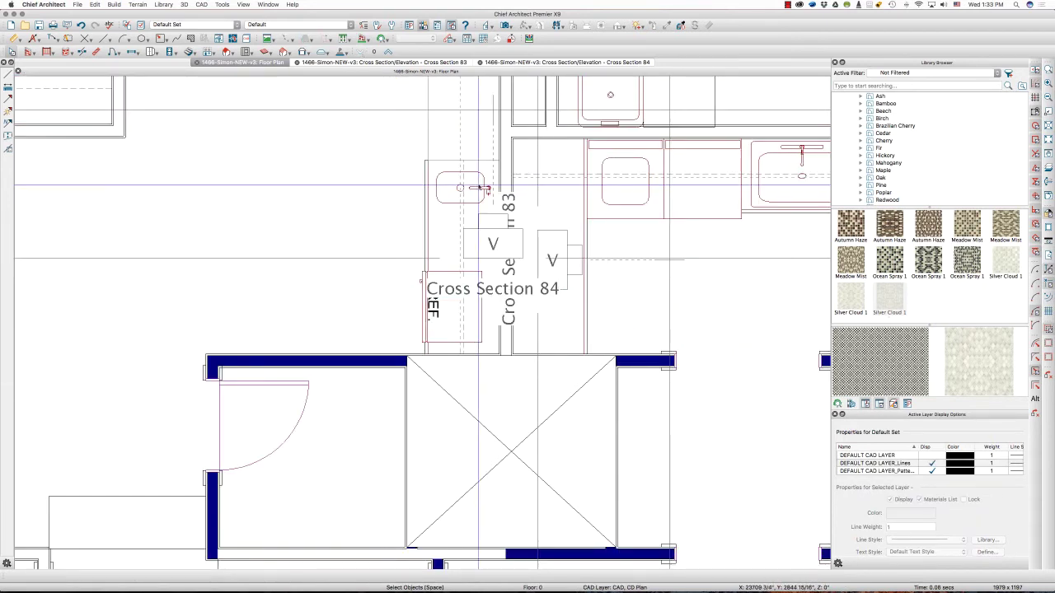
pyautogui.click(426, 174)
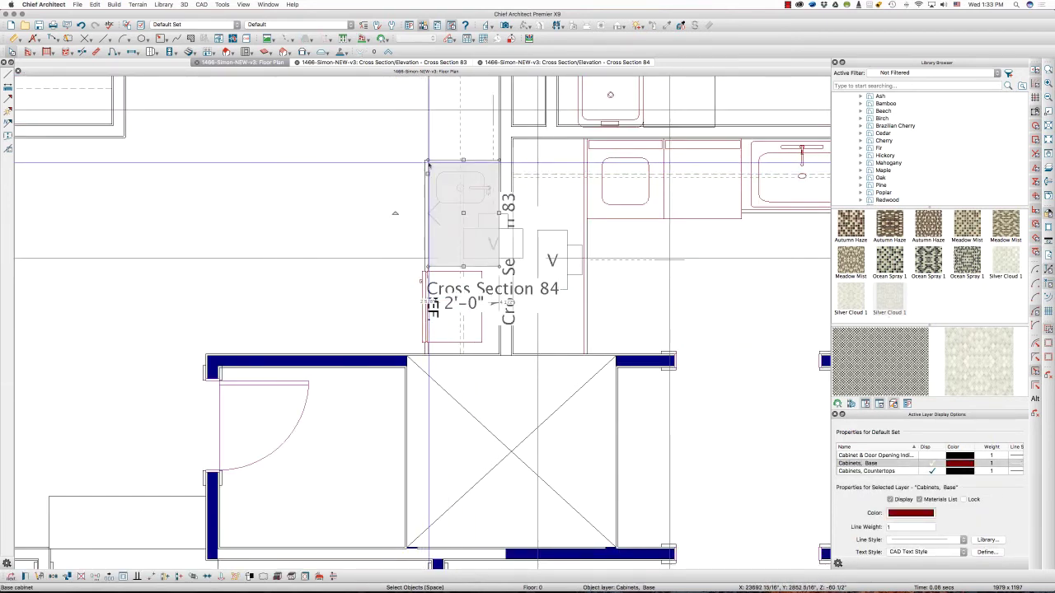
pyautogui.press('Escape')
pyautogui.click(388, 53)
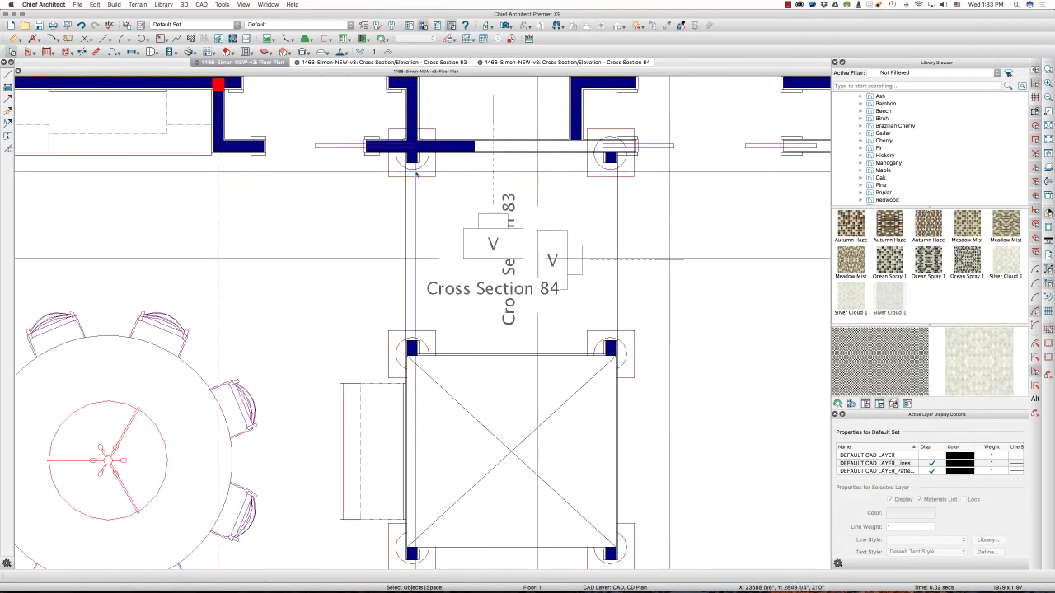
# - Turn on the display of DEFAULT CAD LAYER in the plan's Default Set
pyautogui.press('l')
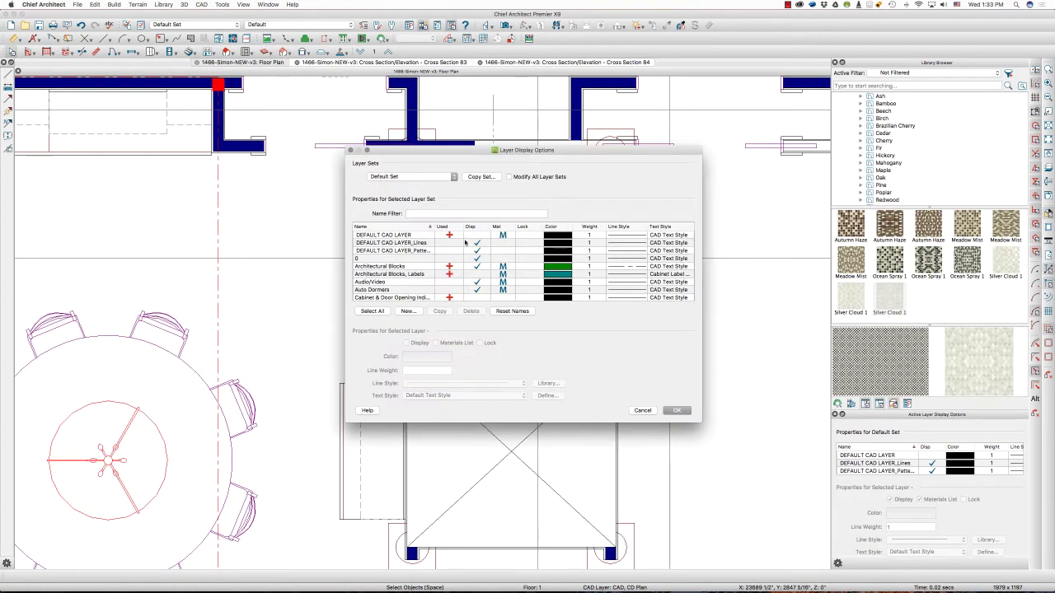
pyautogui.click(474, 236)
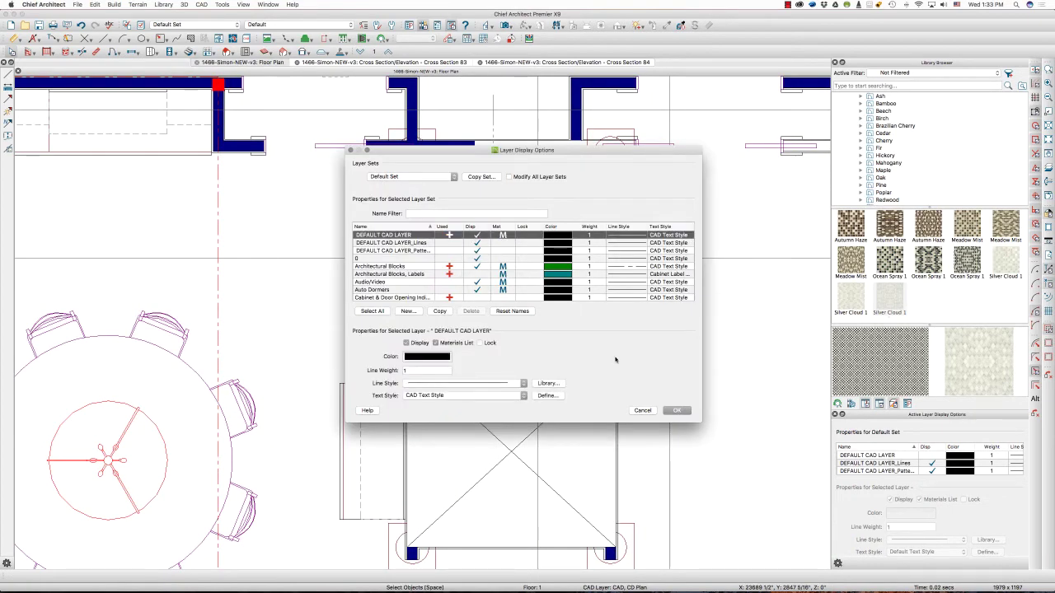
pyautogui.click(677, 410)
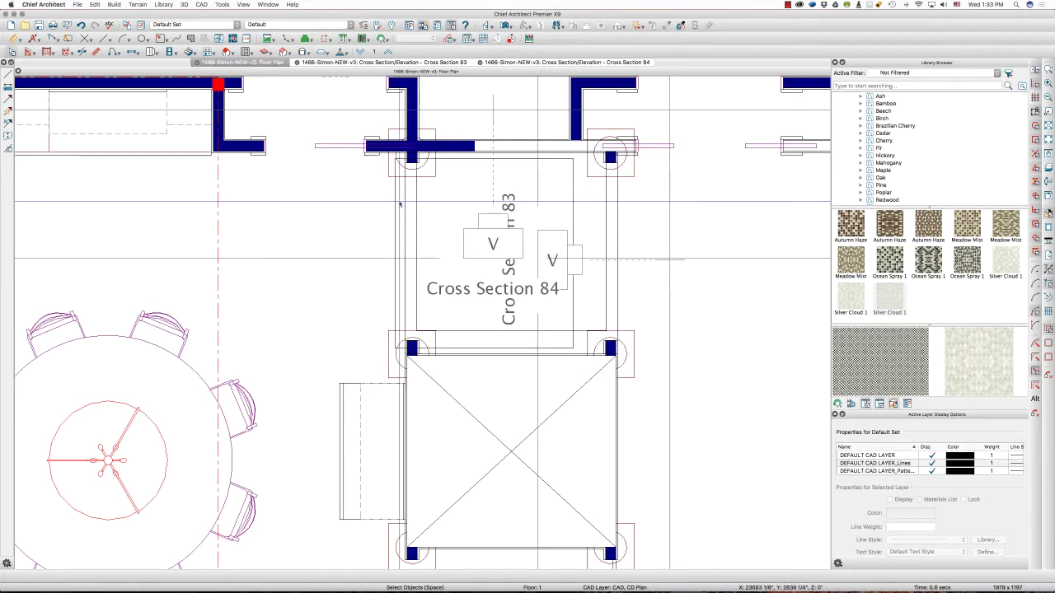
# - Select the two arch polyline solids in turn to check their plan extents against the four columns and beam walls
pyautogui.click(393, 209)
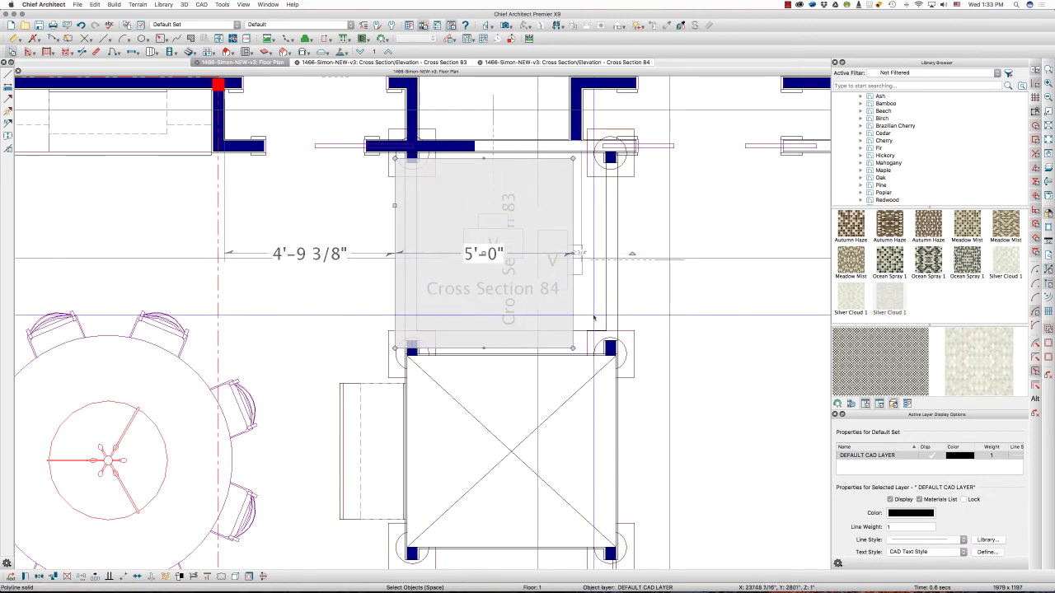
pyautogui.click(608, 289)
pyautogui.click(612, 282)
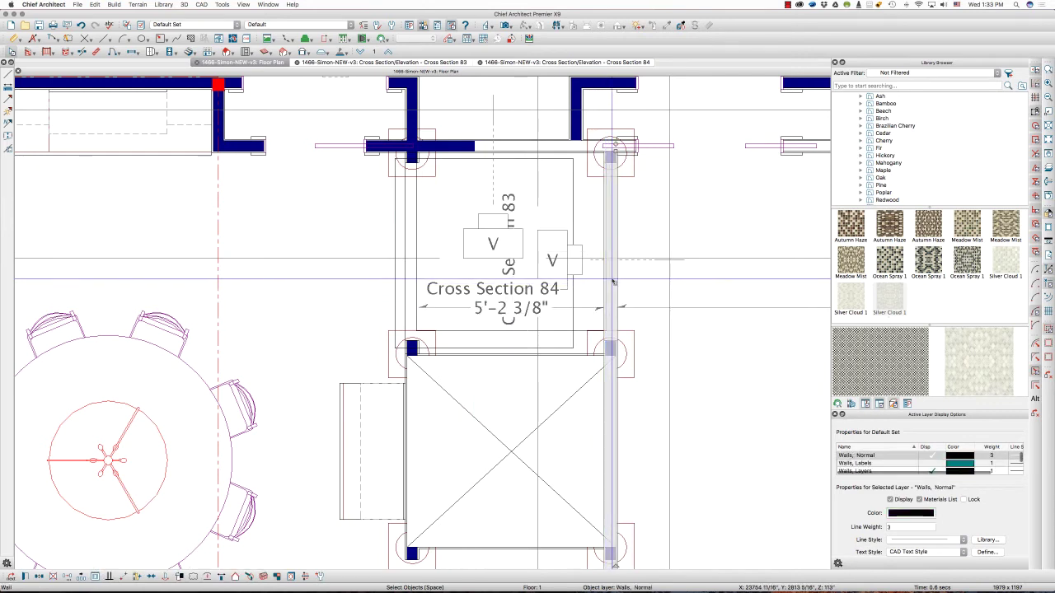
pyautogui.click(606, 279)
pyautogui.click(572, 196)
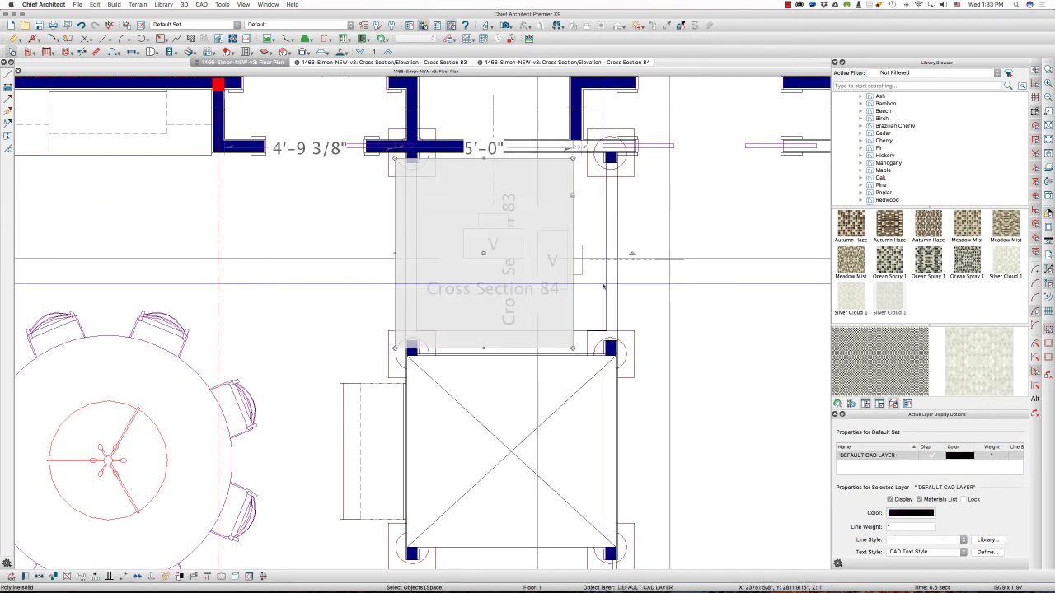
pyautogui.click(536, 333)
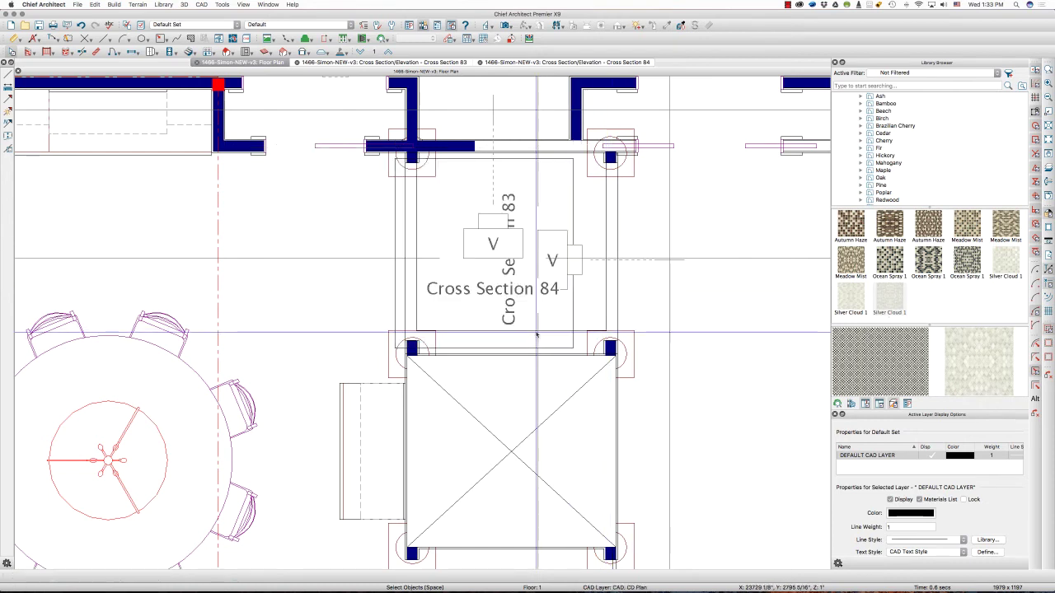
pyautogui.click(502, 330)
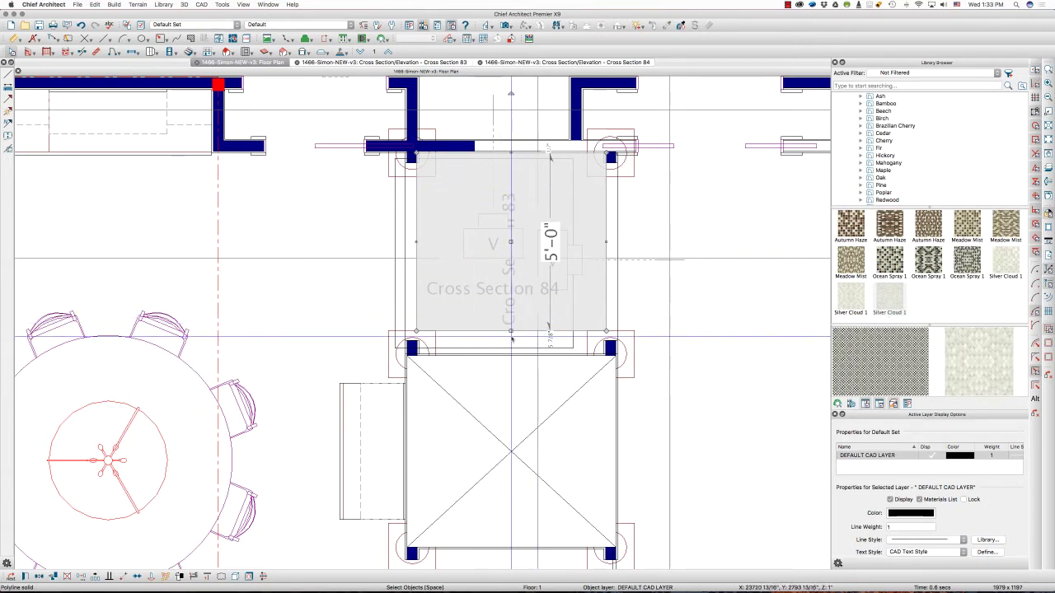
# - Extend the two arch solids past the columns, one to about 7'-7 3/8" long and the crossing one to about 8'-1 9/16" wide
pyautogui.moveTo(511, 338); pyautogui.dragTo(511, 423)
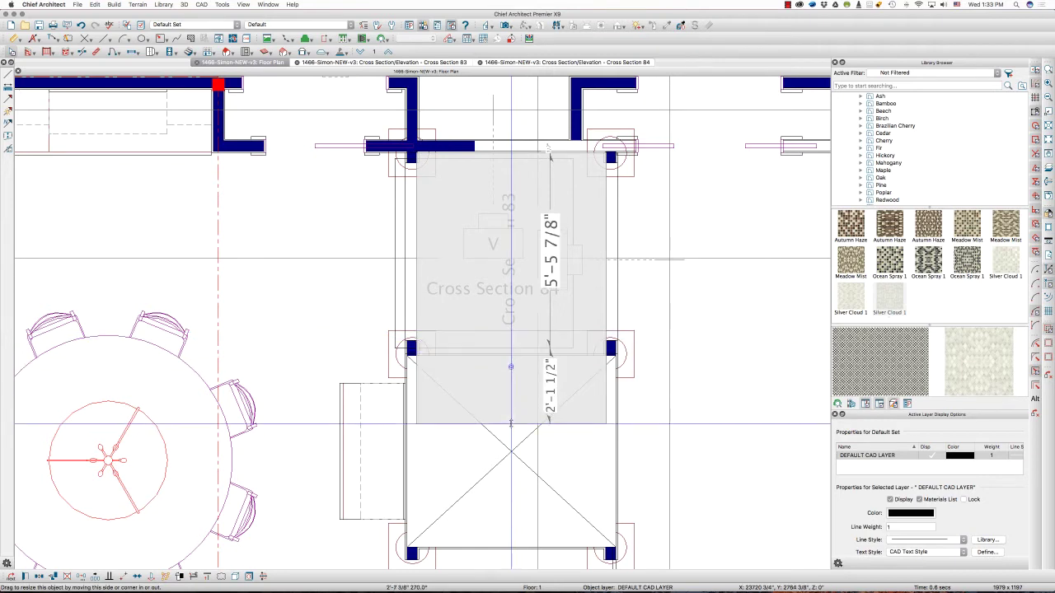
pyautogui.click(395, 291)
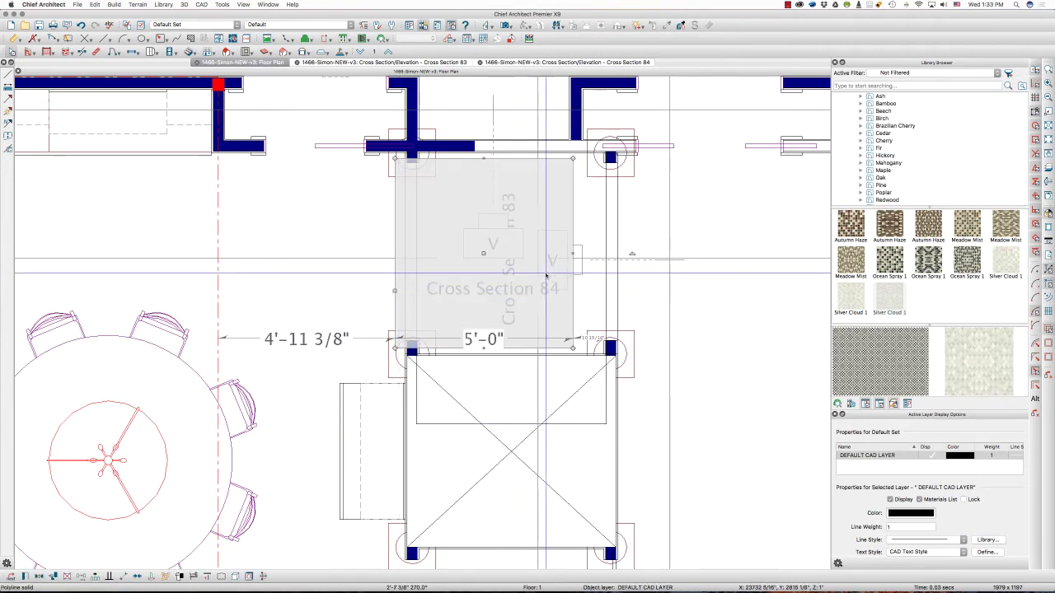
pyautogui.moveTo(573, 253); pyautogui.dragTo(683, 255)
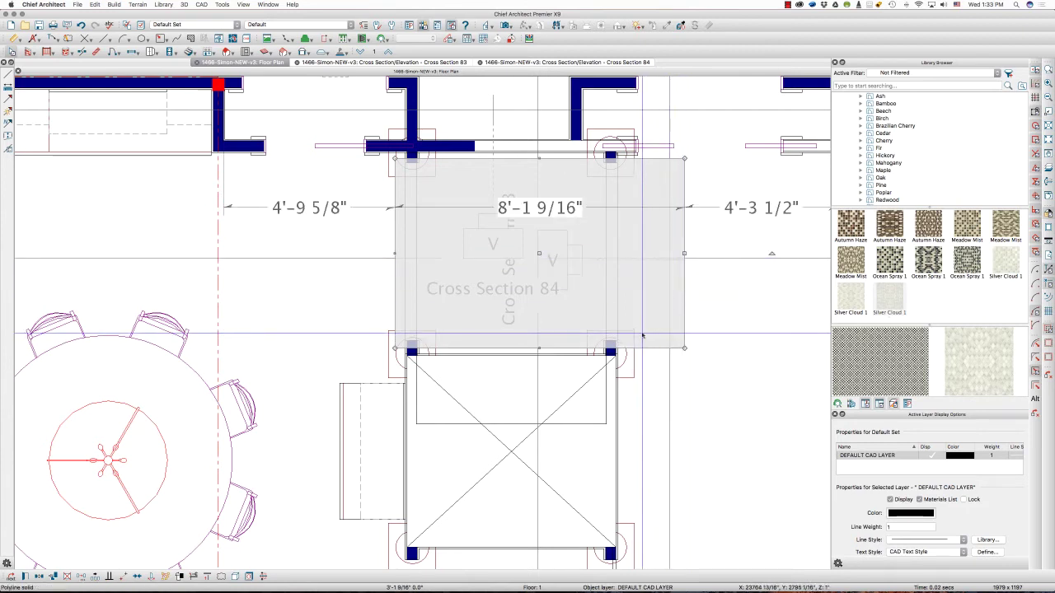
# - Copy both arch solids from the floor plan and paste them in their original position in a new blank plan
pyautogui.keyDown('shift'); pyautogui.click(592, 424); pyautogui.keyUp('shift')
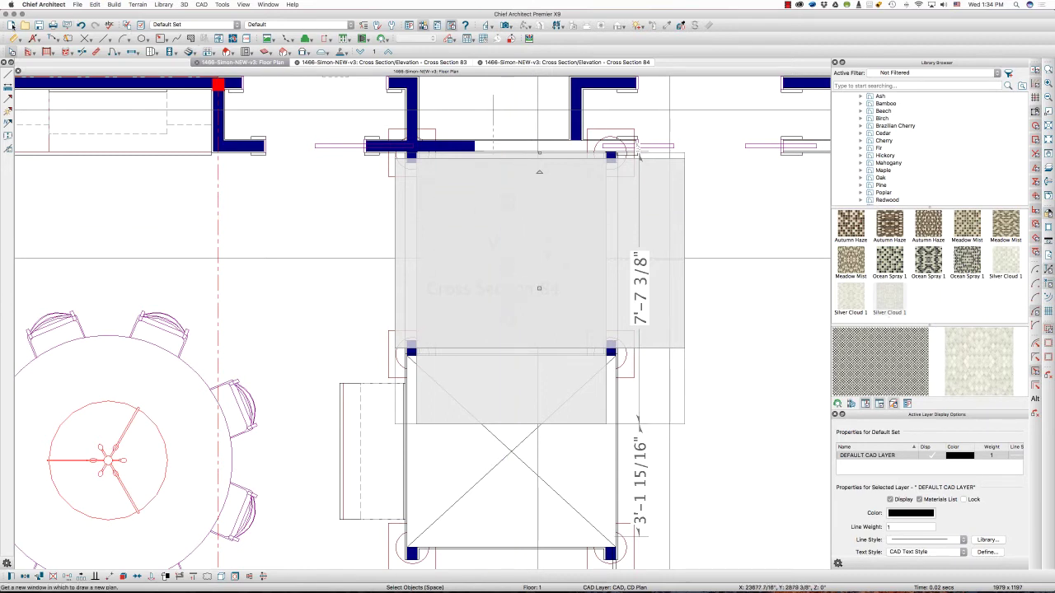
pyautogui.click(11, 24)
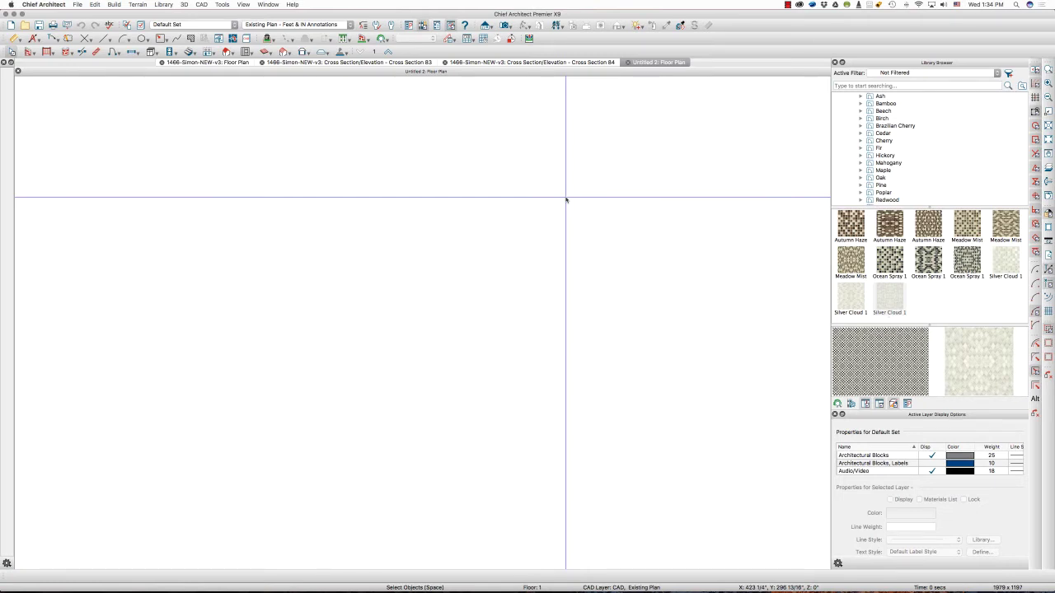
pyautogui.click(566, 199)
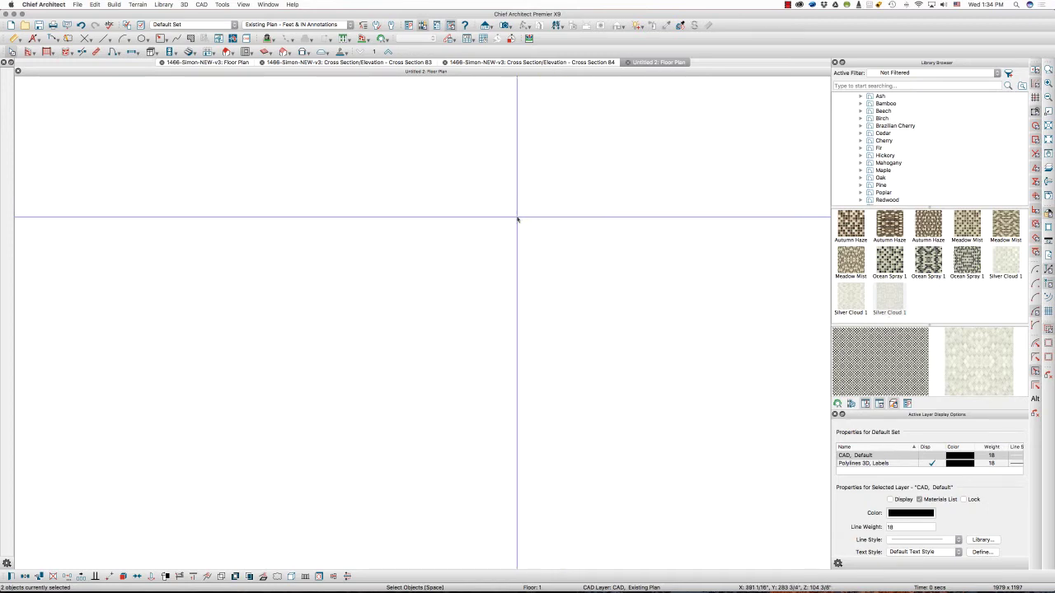
pyautogui.press('Escape')
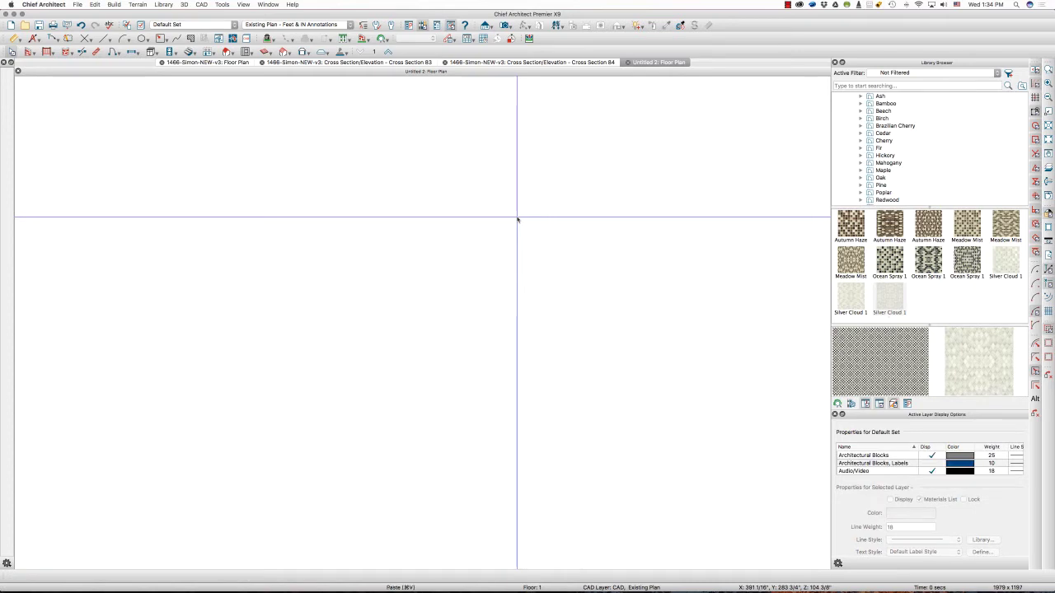
# - Turn on the display of the CAD, Default layer in the new plan's Default Set
pyautogui.press('super+l')
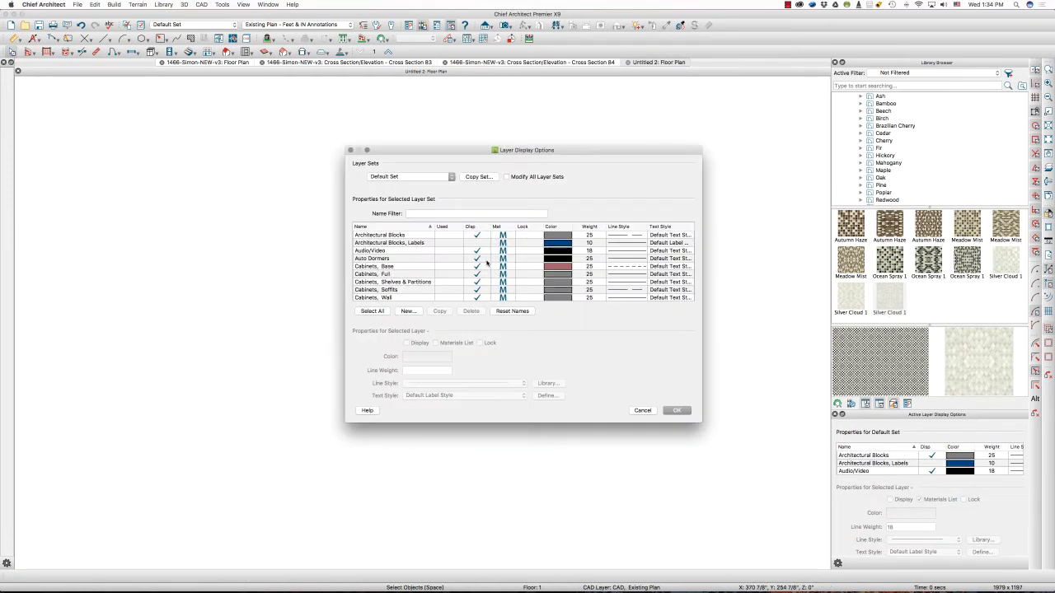
pyautogui.scroll(-5, 428, 262)
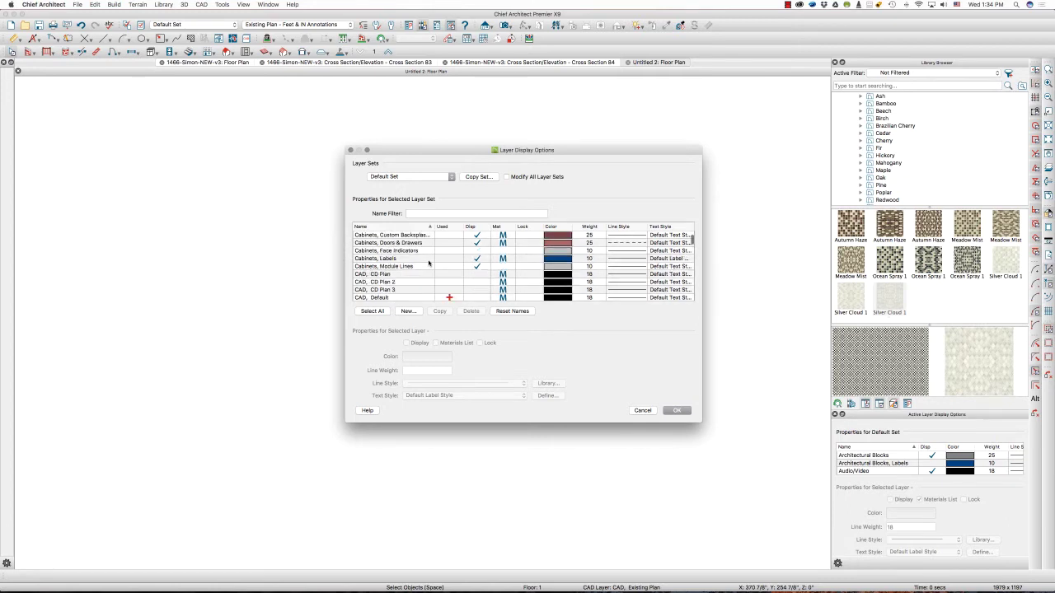
pyautogui.scroll(-1, 436, 278)
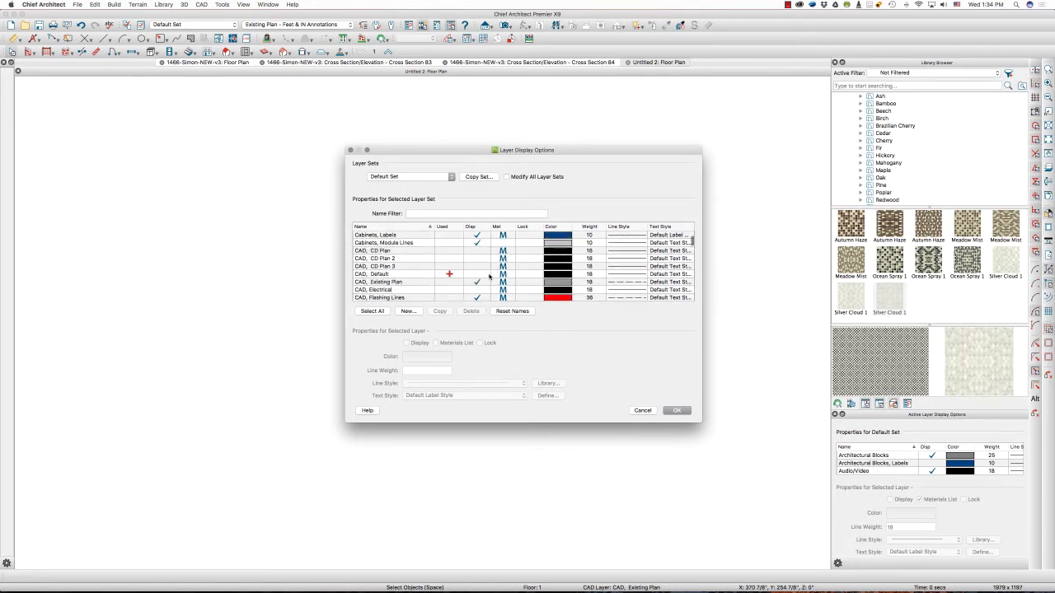
pyautogui.click(478, 275)
pyautogui.scroll(5, 463, 278)
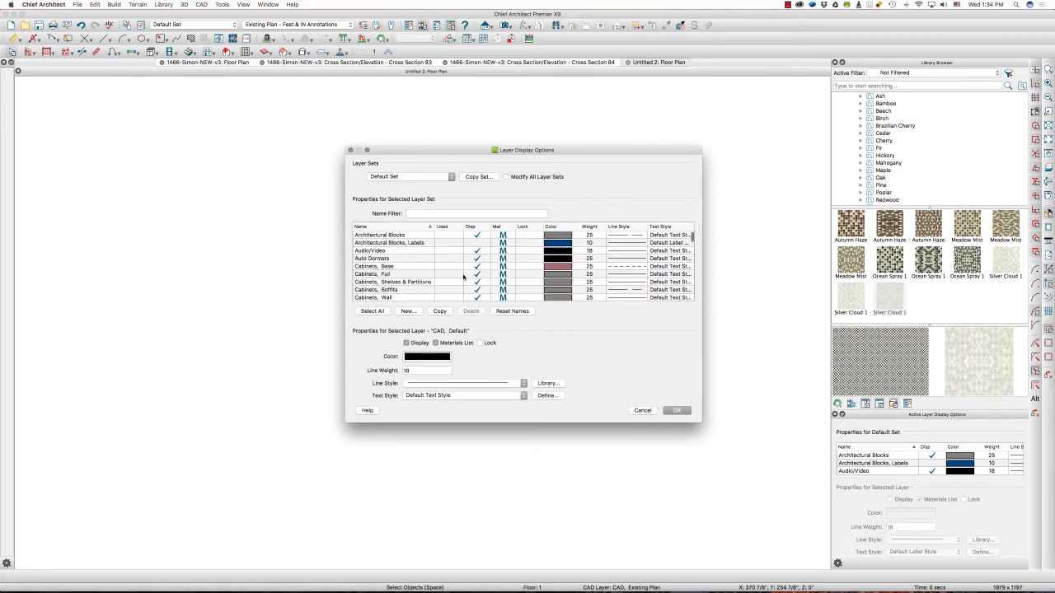
pyautogui.scroll(-5, 463, 277)
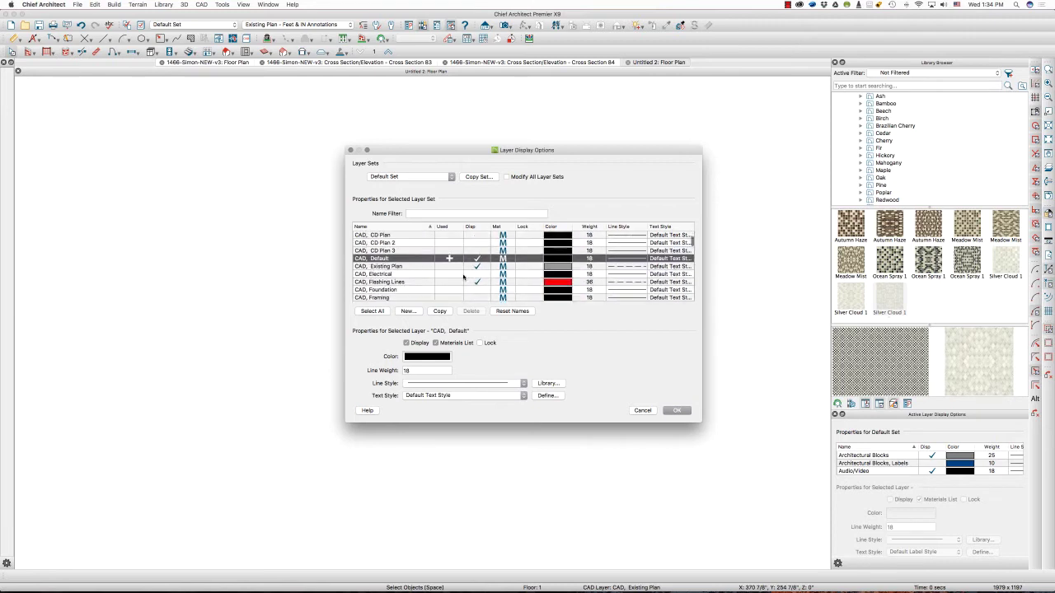
pyautogui.scroll(-3, 463, 278)
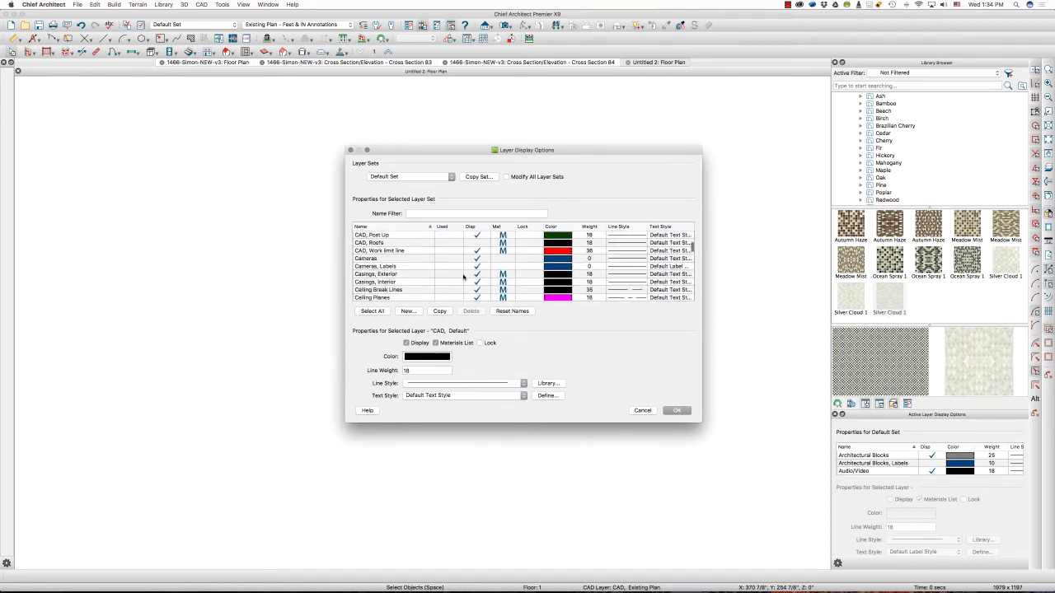
pyautogui.click(677, 410)
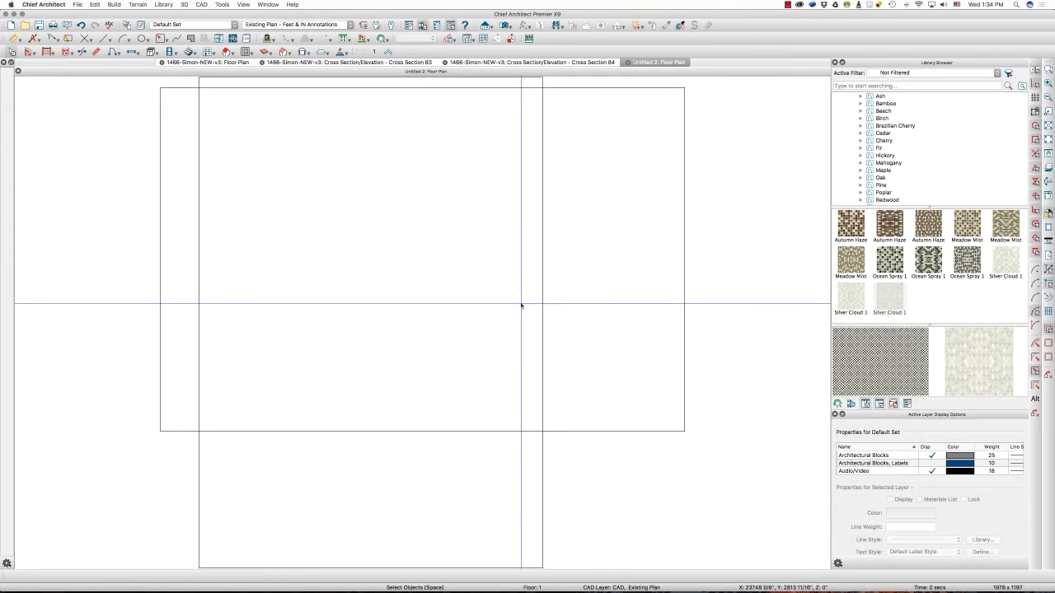
pyautogui.scroll(-3, 521, 303)
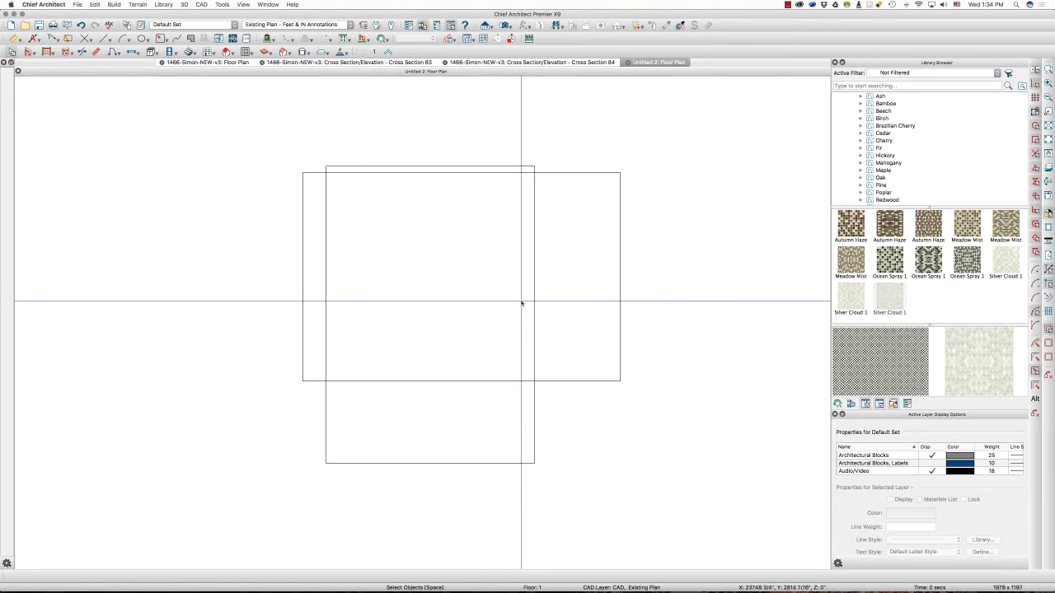
# - Copy the rectangular polyline solid spanning the four columns from the original floor plan into the new plan, in the same position
pyautogui.click(206, 63)
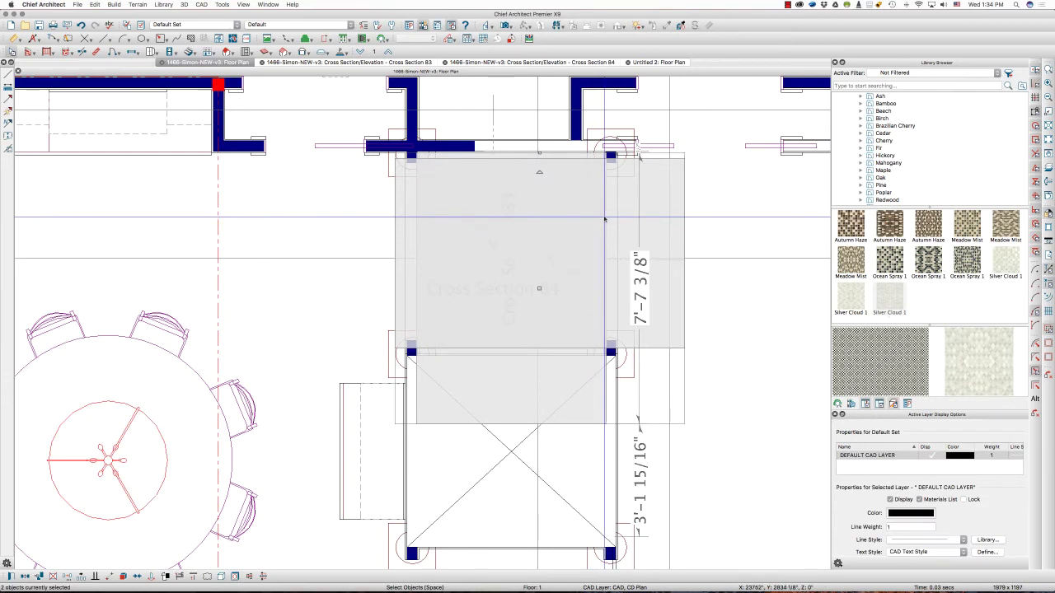
pyautogui.click(629, 199)
pyautogui.press('Tab')
pyautogui.press('Tab')
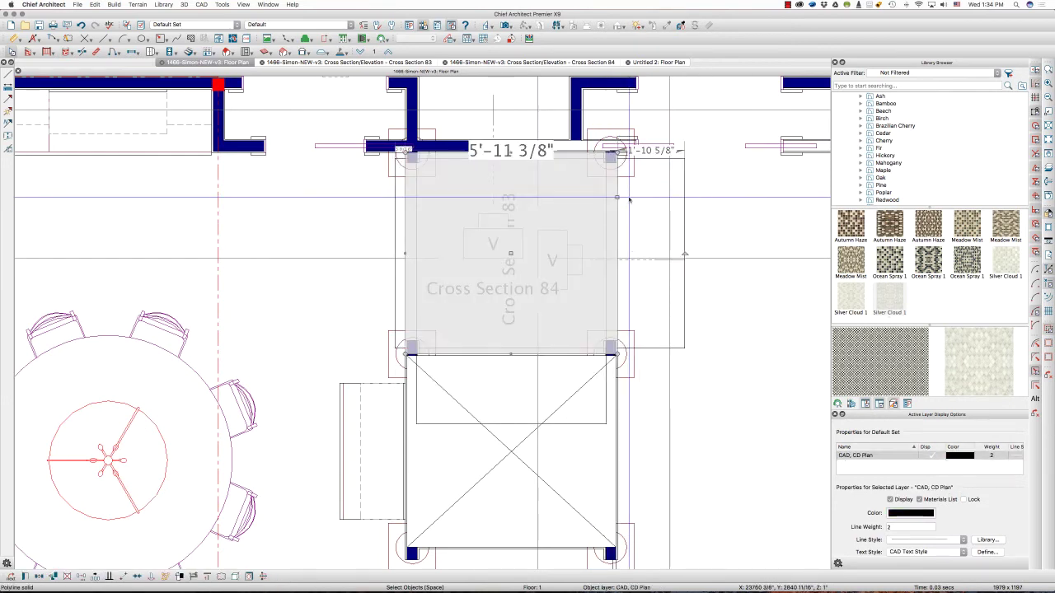
pyautogui.click(616, 213)
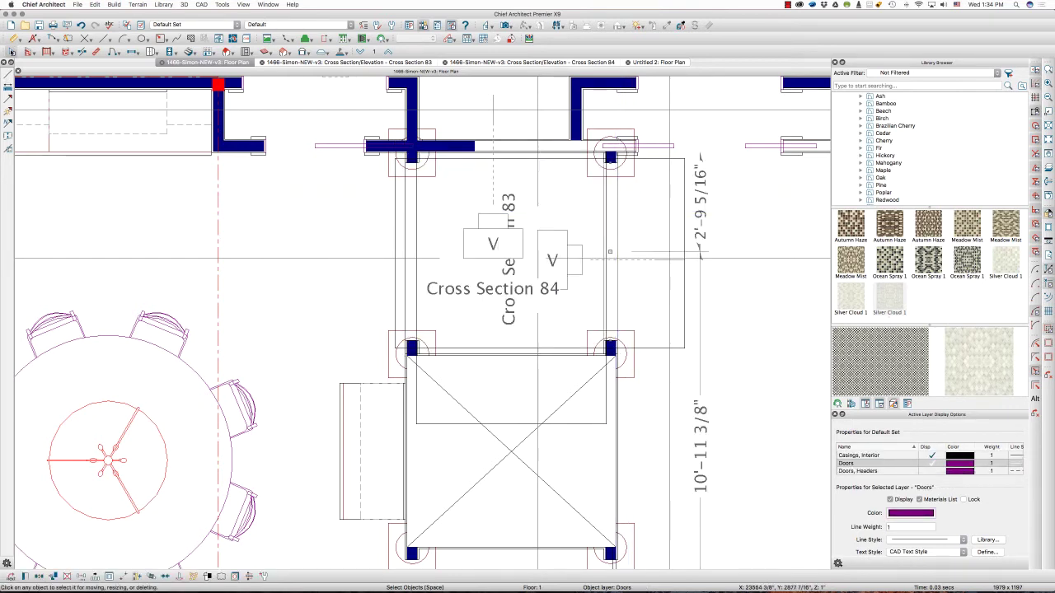
pyautogui.click(12, 51)
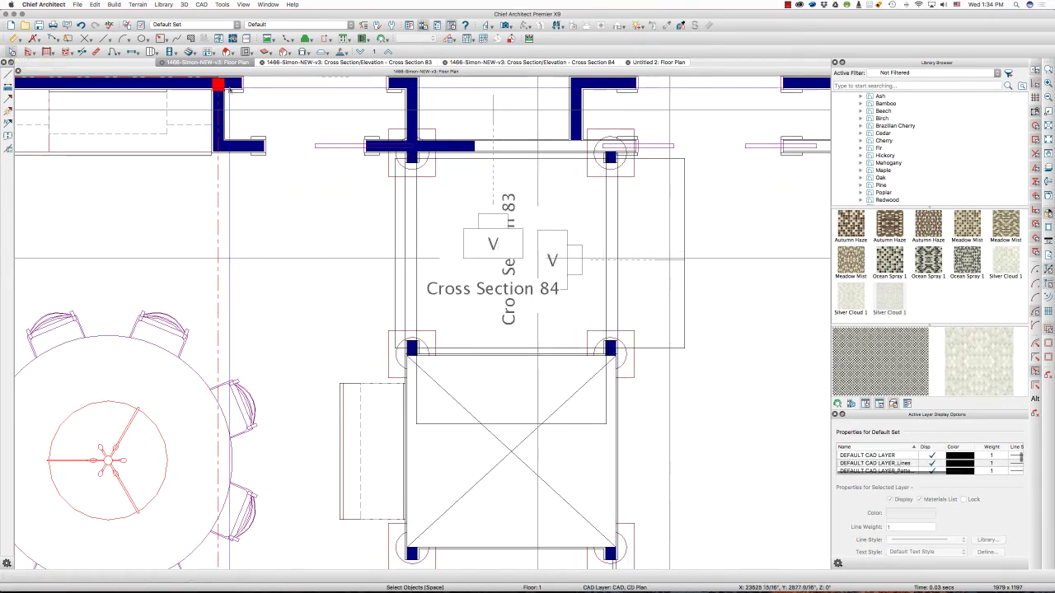
pyautogui.click(618, 213)
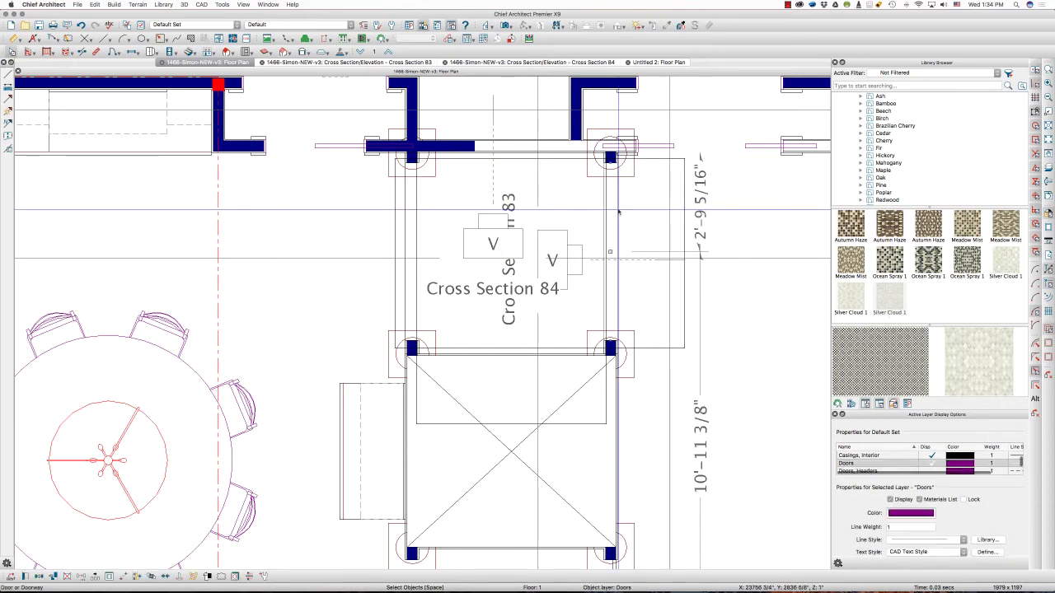
pyautogui.click(617, 218)
pyautogui.click(616, 219)
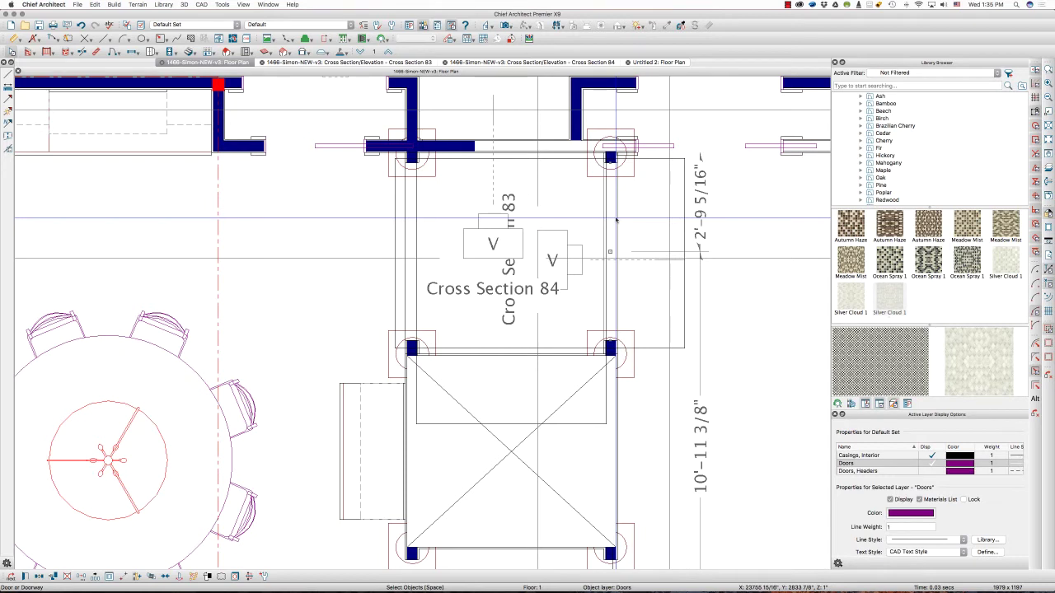
pyautogui.click(619, 219)
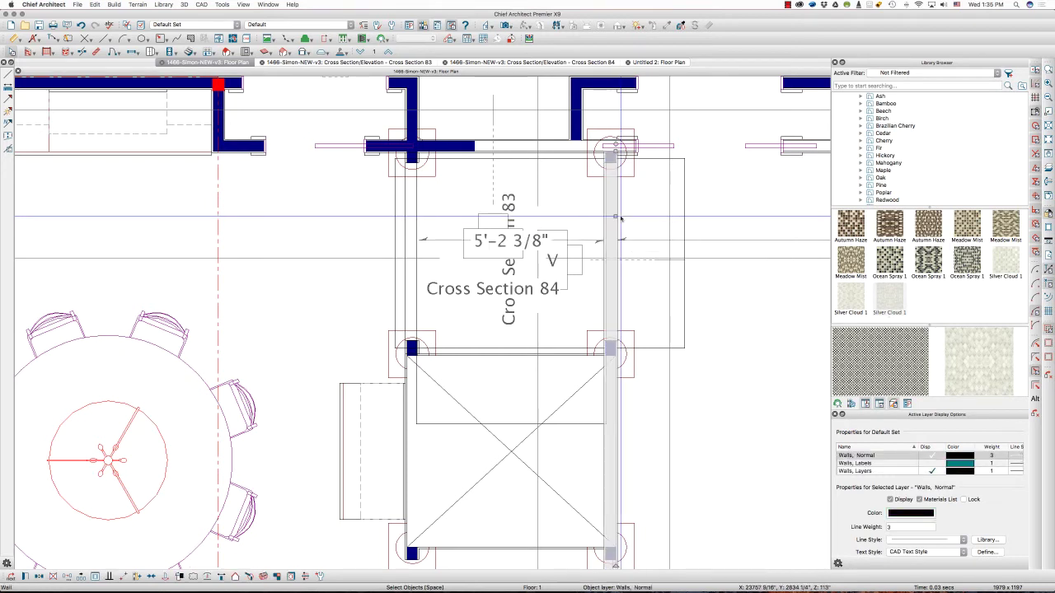
pyautogui.click(621, 219)
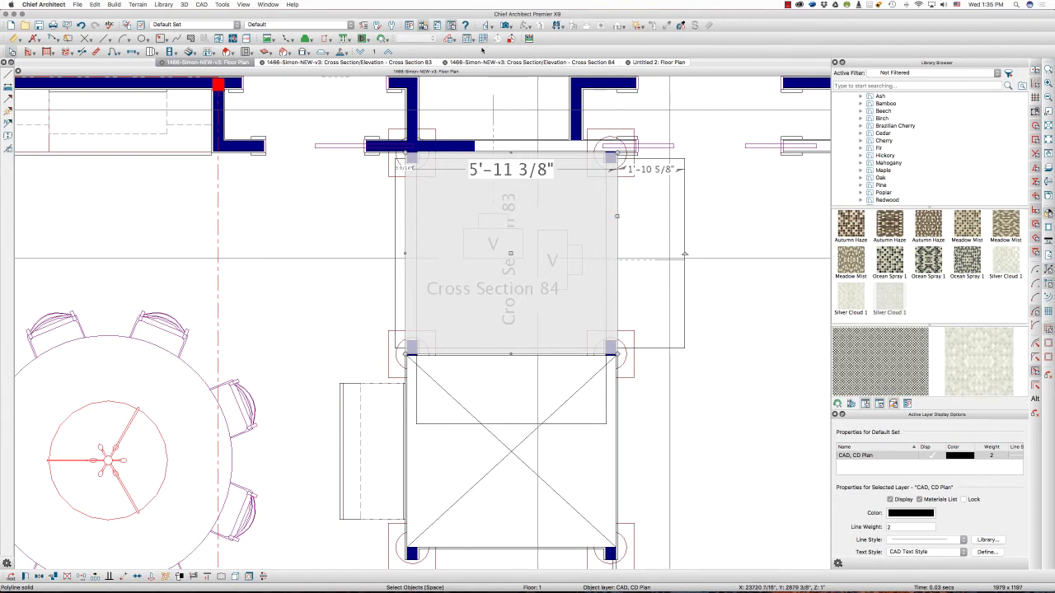
pyautogui.click(658, 64)
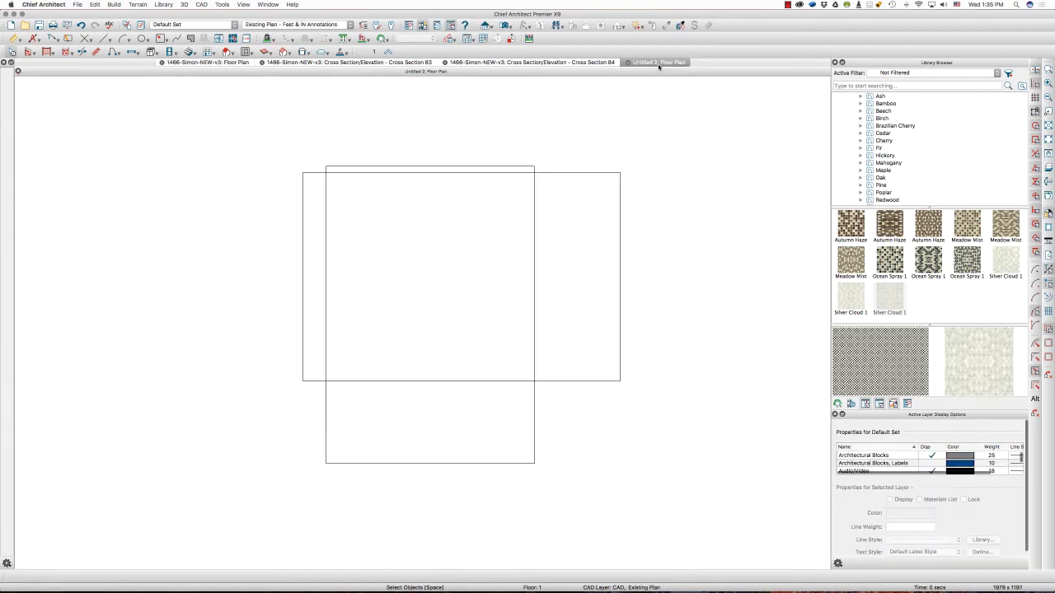
pyautogui.press('super+v')
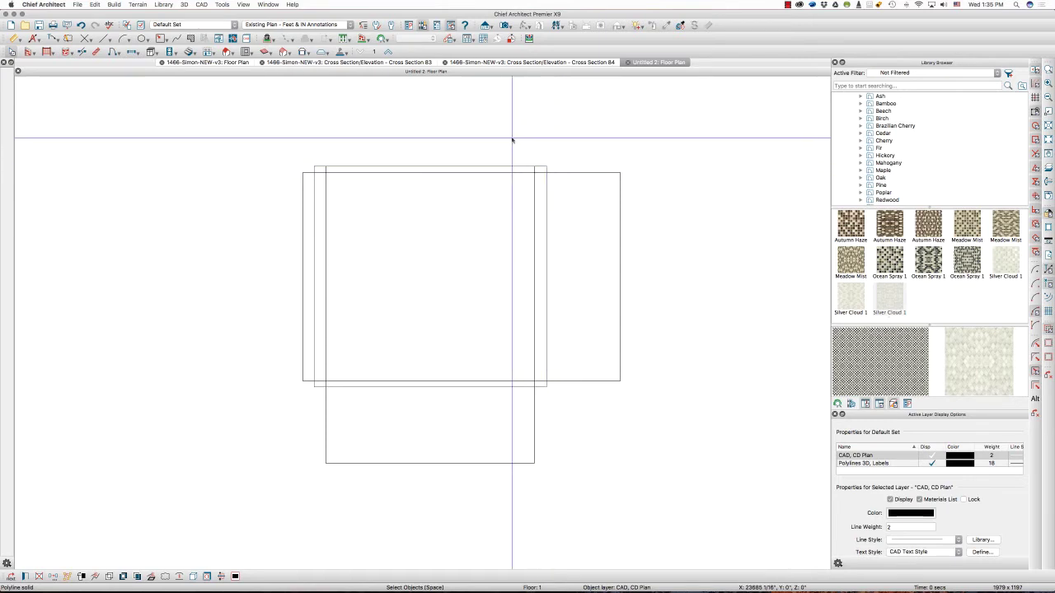
# - Extend the arch solids beyond the rectangular block in the new plan, one to about 8'-4 3/16" and the other to about 8'-7 7/16"
pyautogui.click(535, 407)
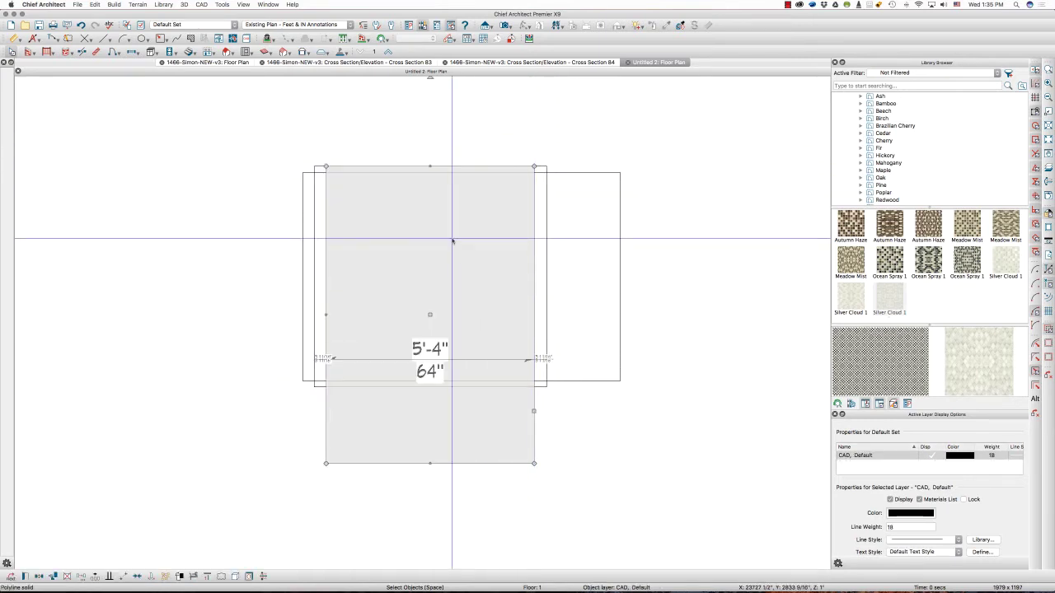
pyautogui.moveTo(429, 166); pyautogui.dragTo(429, 137)
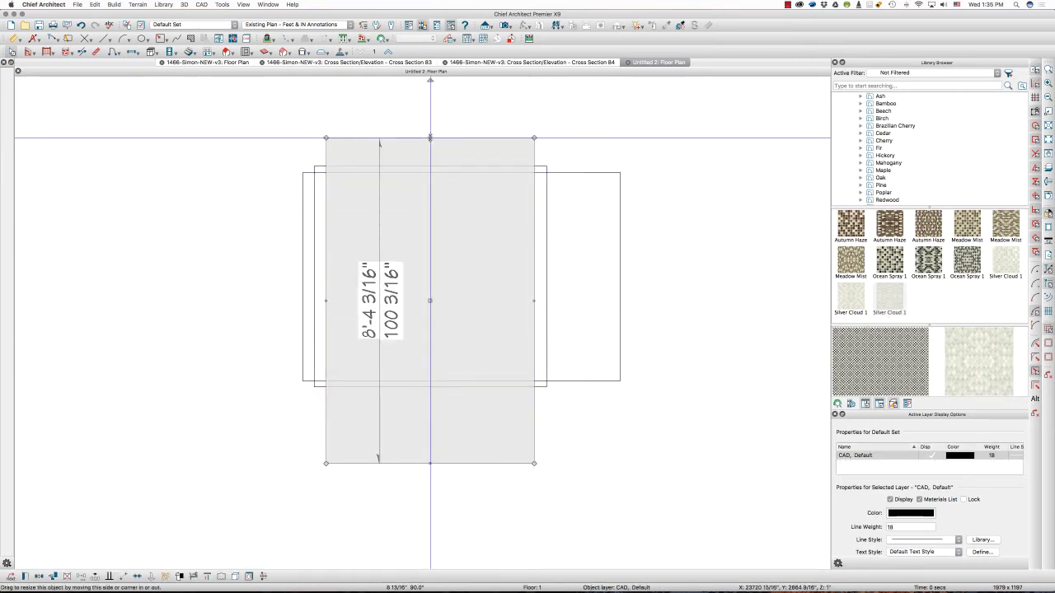
pyautogui.click(552, 172)
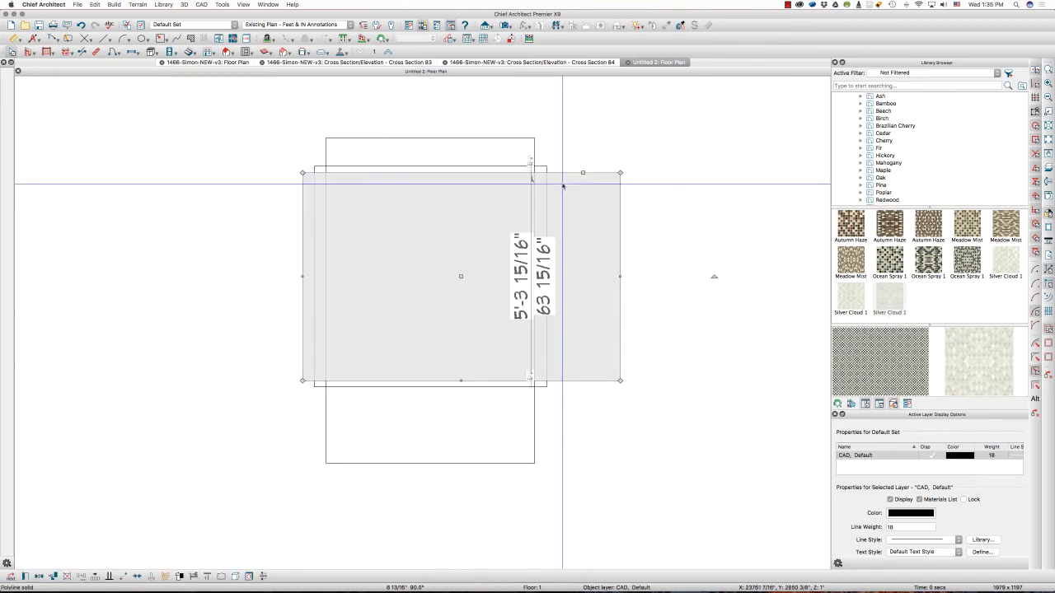
pyautogui.moveTo(302, 277); pyautogui.dragTo(283, 277)
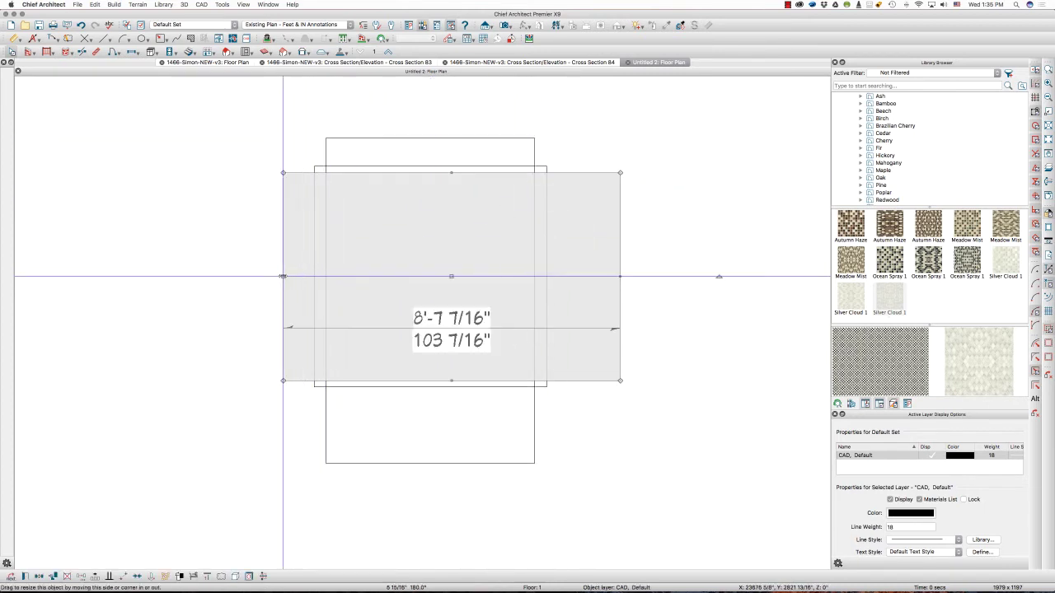
pyautogui.click(314, 165)
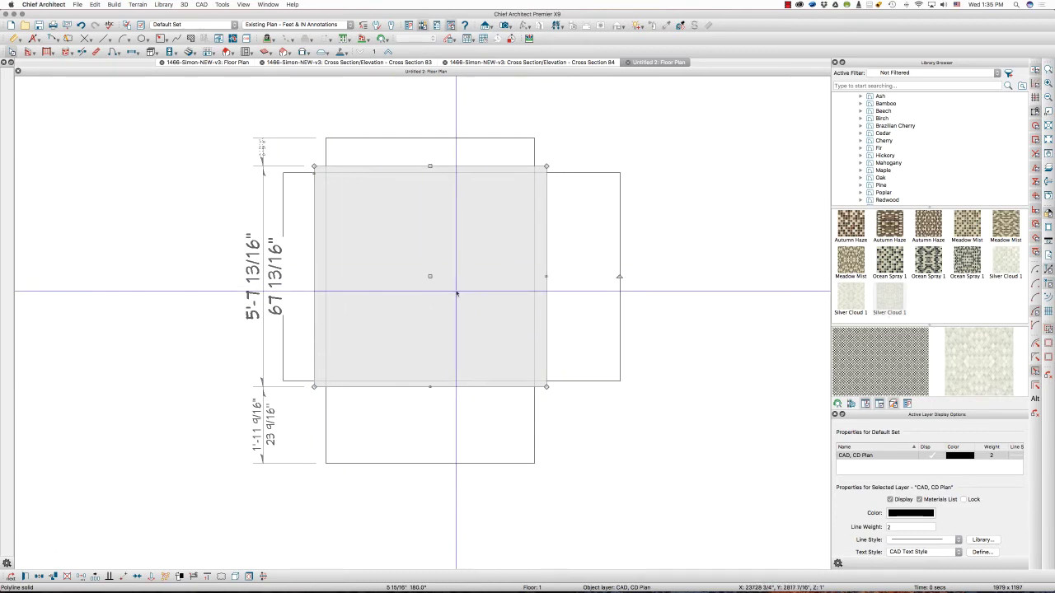
# - Open a Perspective Full Overview of the new plan and display the CAD, Default and CAD, CD Plan layers in the Camera View Set
pyautogui.click(510, 26)
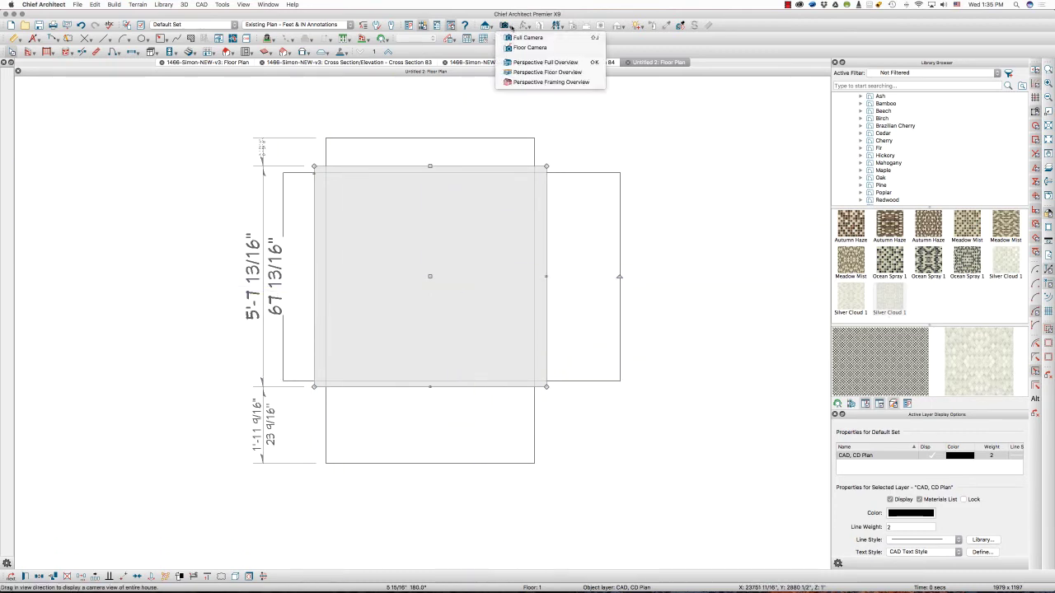
pyautogui.click(533, 74)
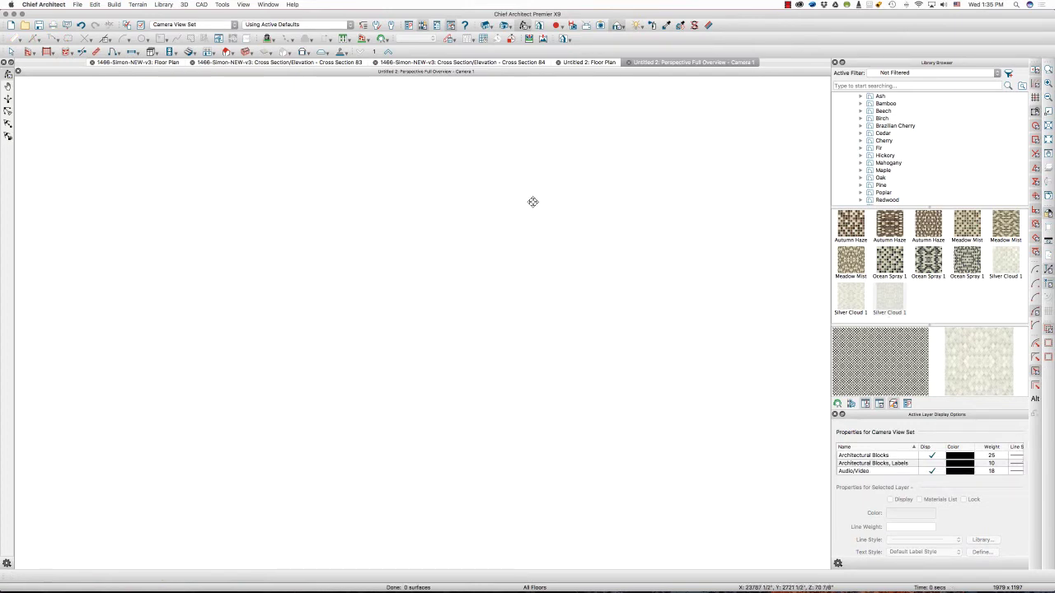
pyautogui.press('super+l')
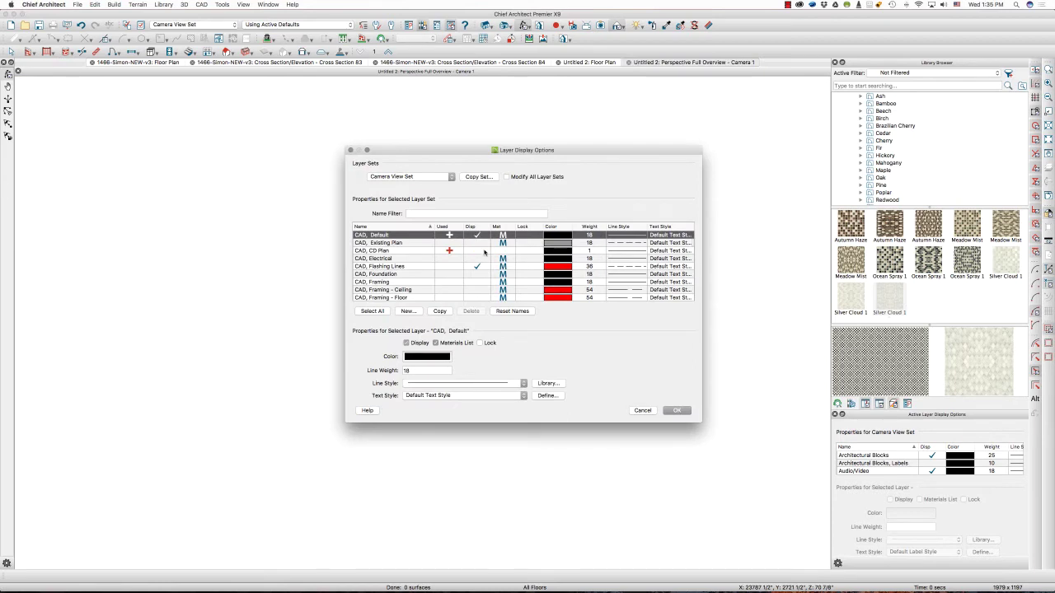
pyautogui.click(483, 253)
pyautogui.press('Return')
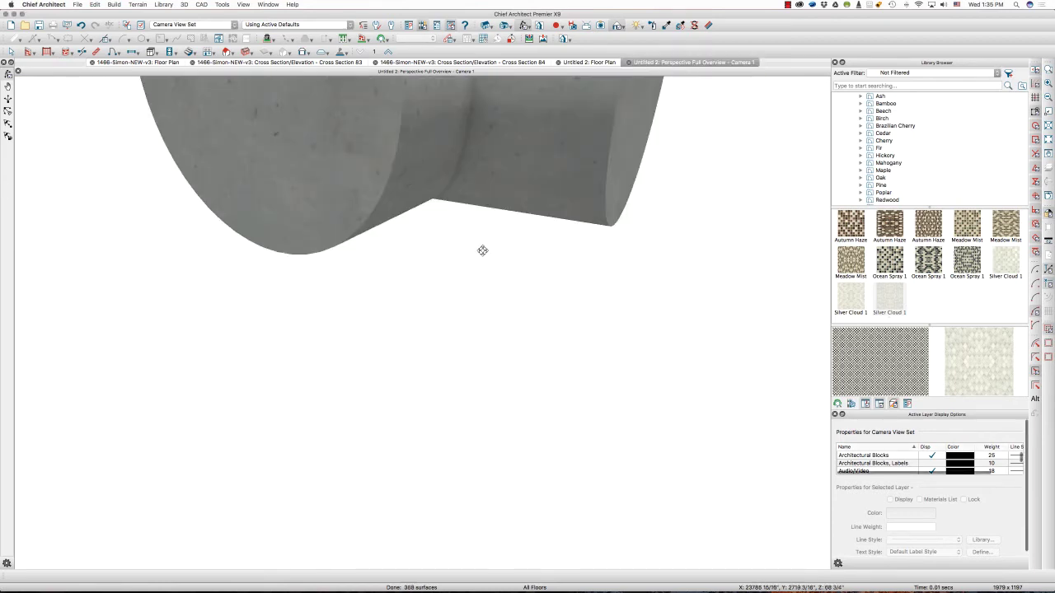
pyautogui.scroll(-5, 482, 279)
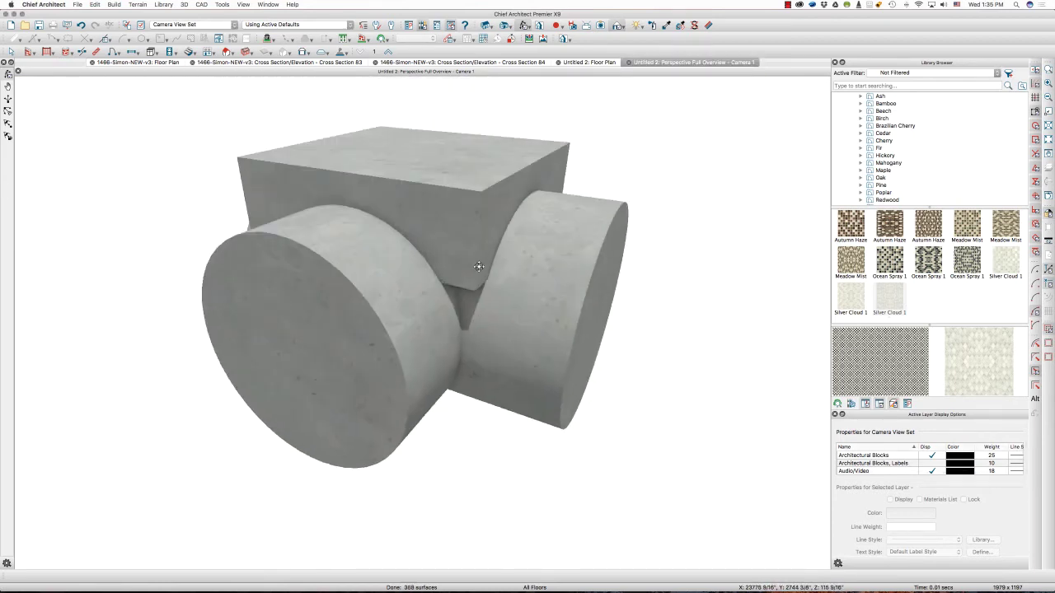
pyautogui.moveTo(478, 266); pyautogui.dragTo(488, 291)
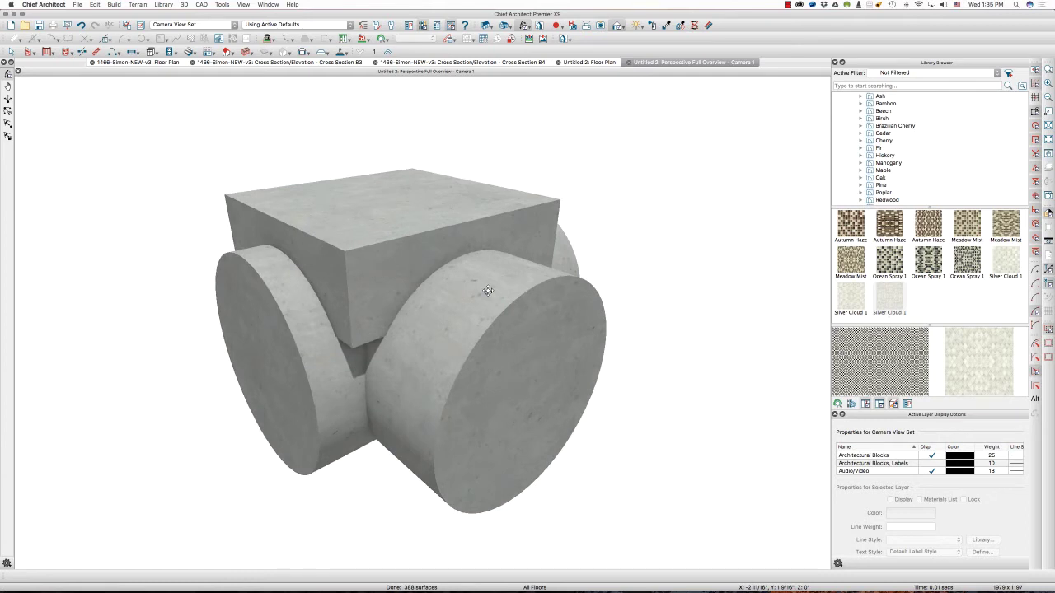
pyautogui.press('space')
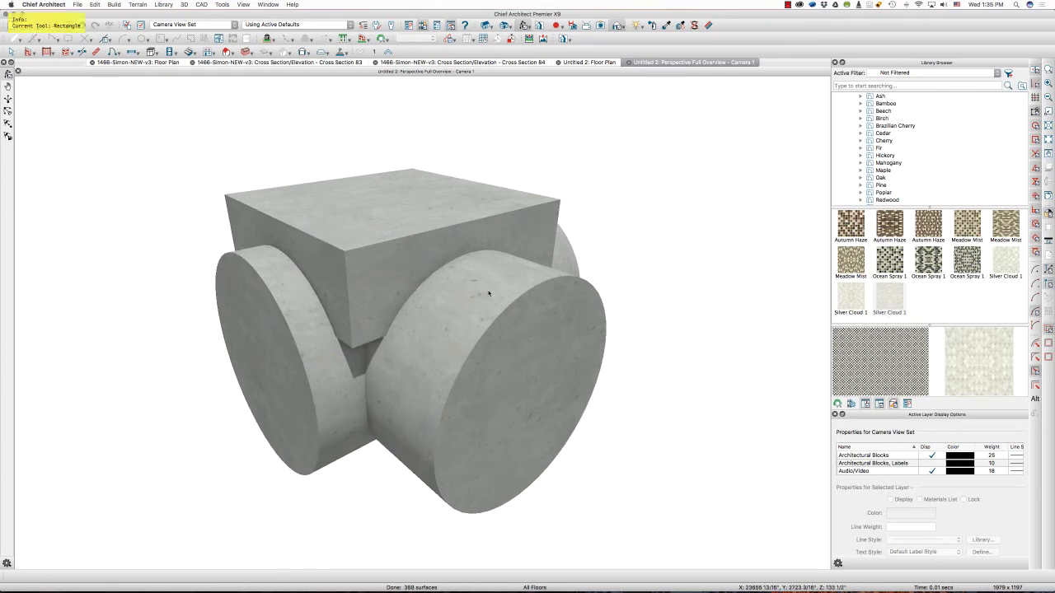
pyautogui.moveTo(343, 250); pyautogui.dragTo(347, 294)
pyautogui.moveTo(348, 343); pyautogui.dragTo(387, 333)
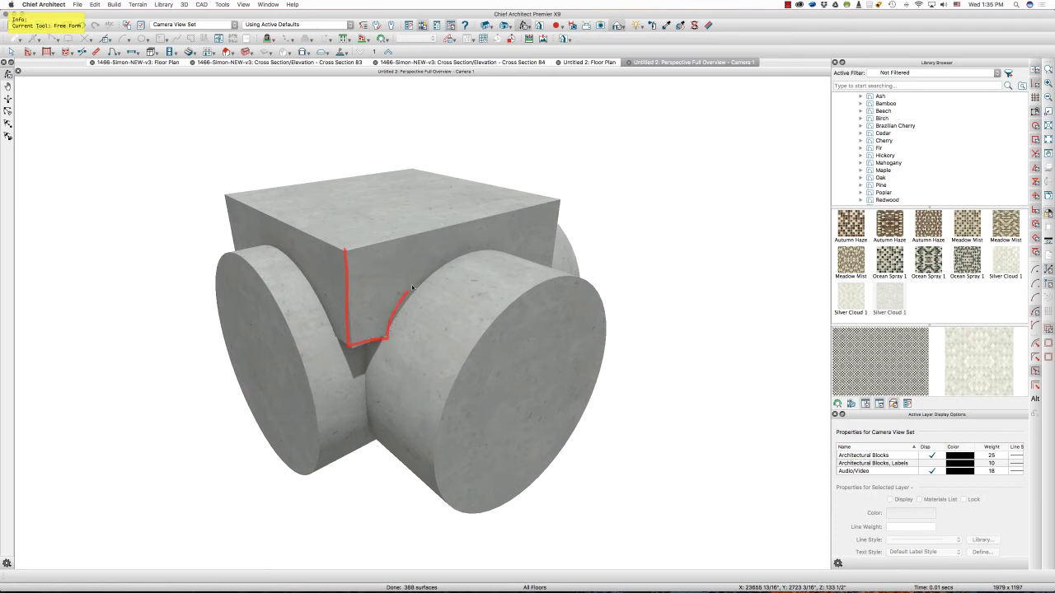
pyautogui.moveTo(460, 256)
pyautogui.mouseDown()
pyautogui.moveTo(509, 252)
pyautogui.moveTo(556, 277)
pyautogui.moveTo(556, 204)
pyautogui.moveTo(342, 255)
pyautogui.mouseUp()
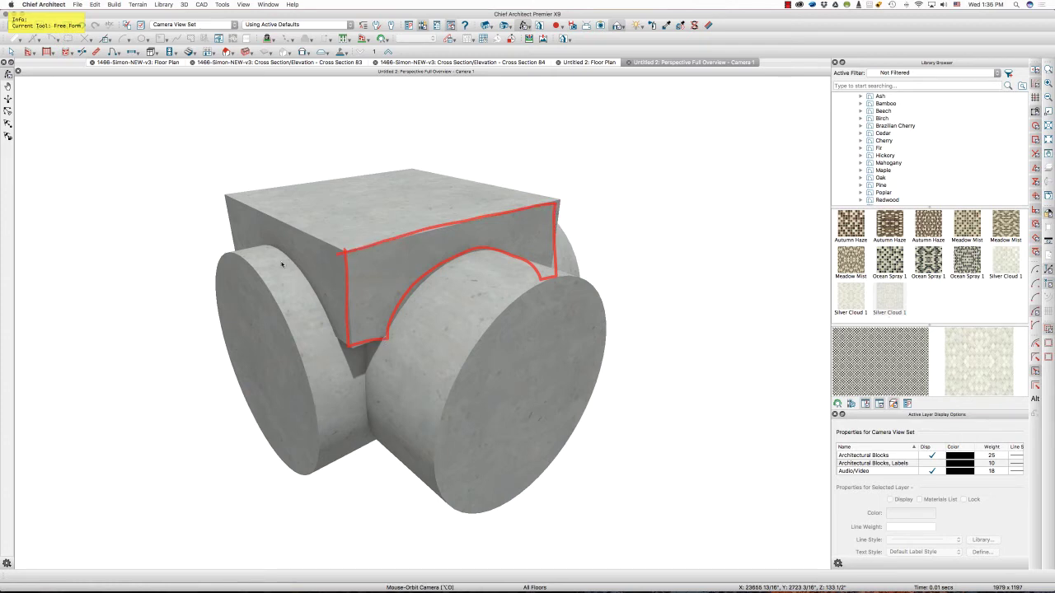
pyautogui.moveTo(230, 203)
pyautogui.mouseDown()
pyautogui.moveTo(232, 263)
pyautogui.moveTo(277, 252)
pyautogui.moveTo(331, 335)
pyautogui.mouseUp()
pyautogui.moveTo(338, 255)
pyautogui.mouseDown()
pyautogui.moveTo(298, 232)
pyautogui.moveTo(351, 233)
pyautogui.moveTo(518, 198)
pyautogui.mouseUp()
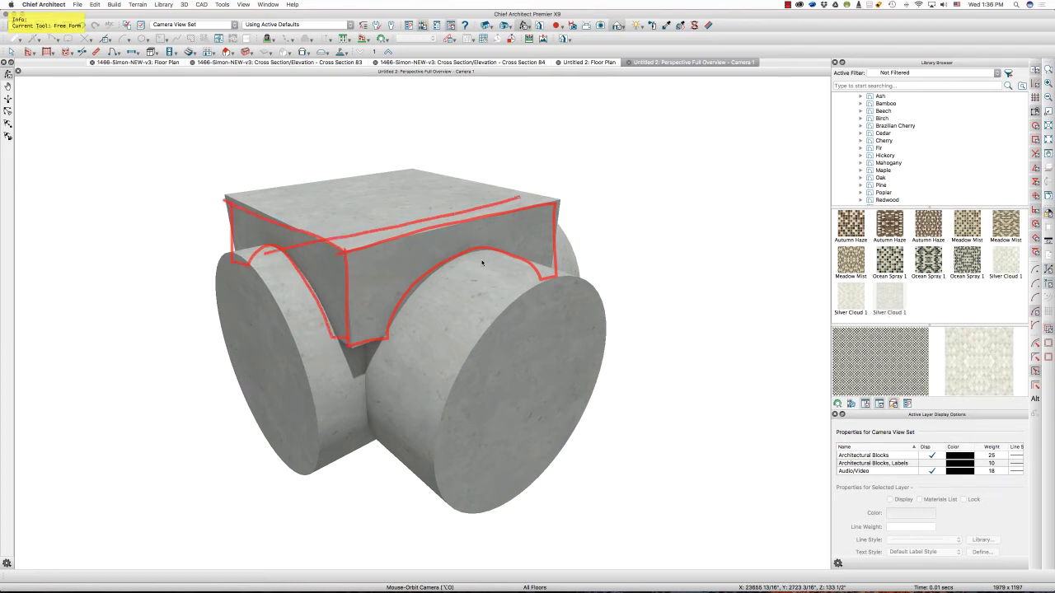
pyautogui.moveTo(482, 262); pyautogui.dragTo(315, 183)
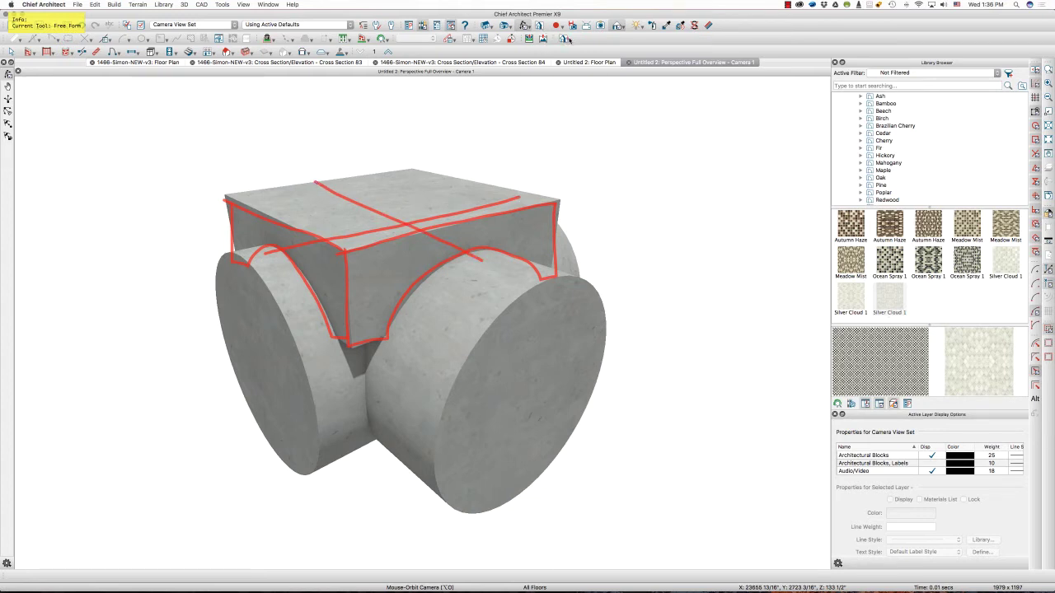
pyautogui.press('Escape')
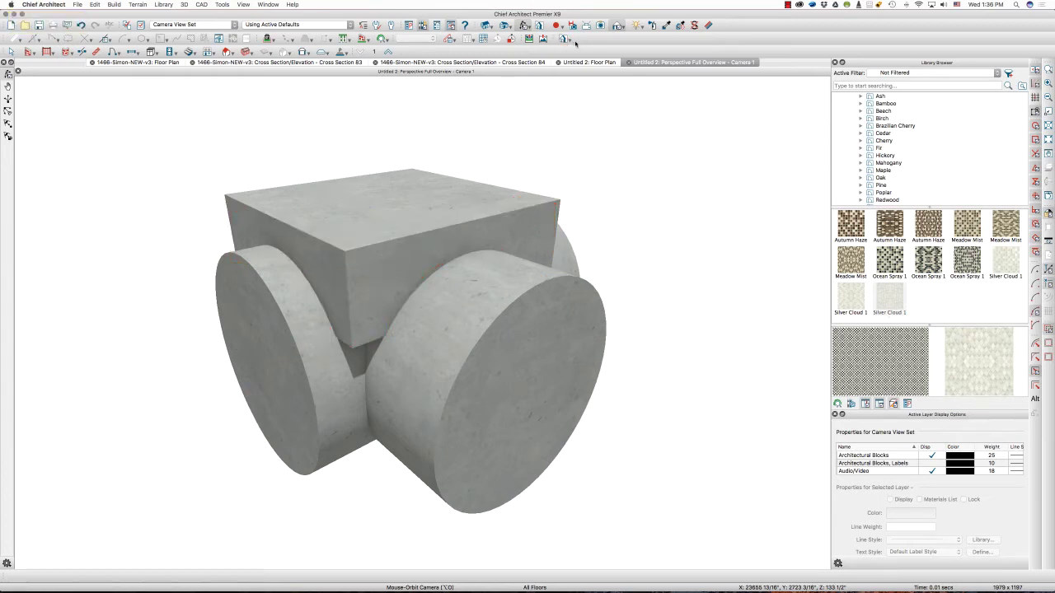
# - Render the overview with the Glass House technique and convert the rectangular block to a solid
pyautogui.click(624, 28)
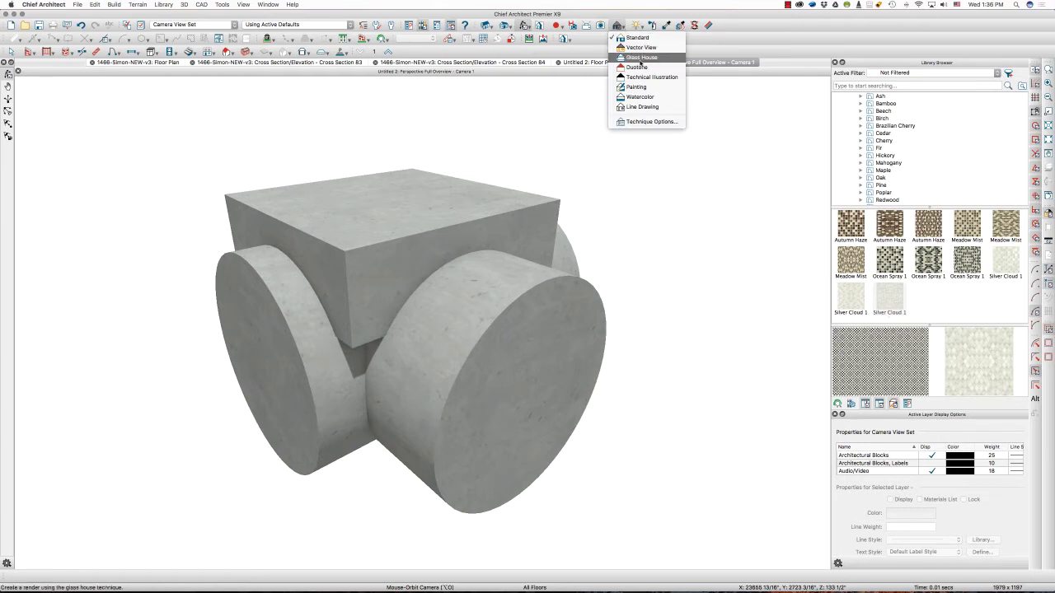
pyautogui.click(640, 58)
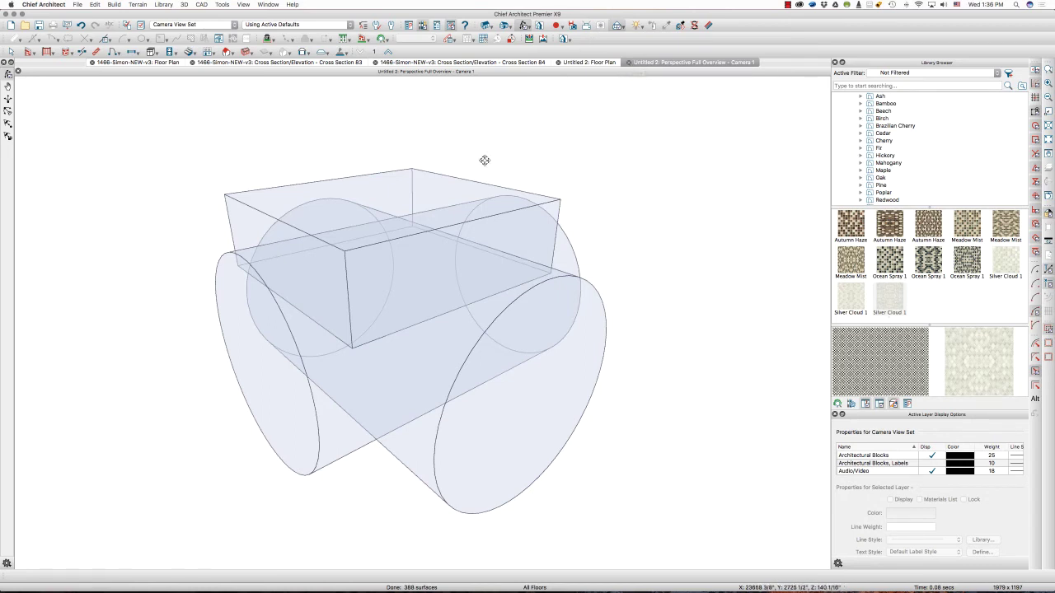
pyautogui.click(443, 179)
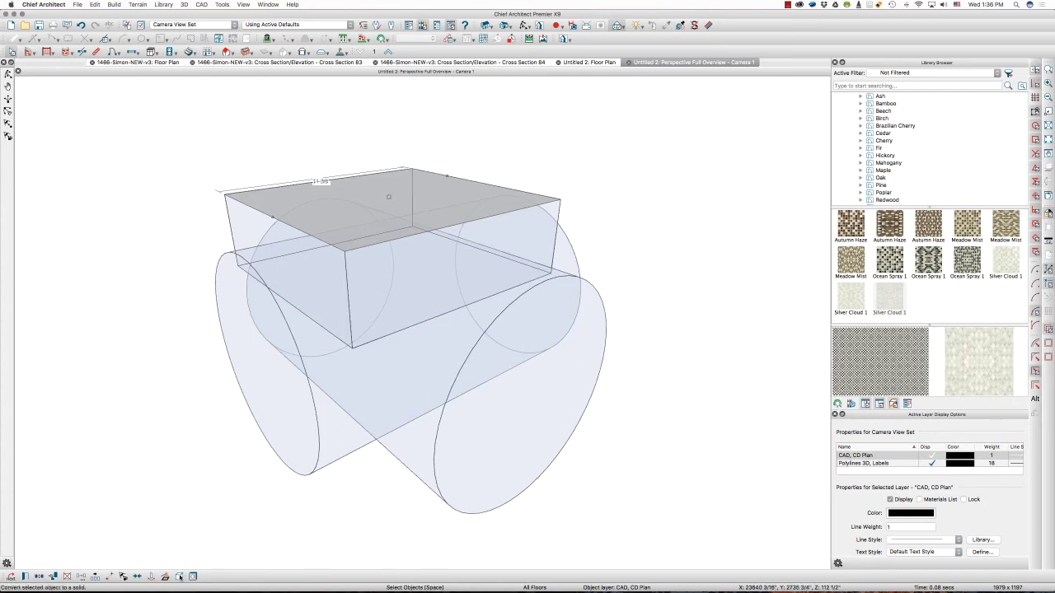
pyautogui.click(179, 575)
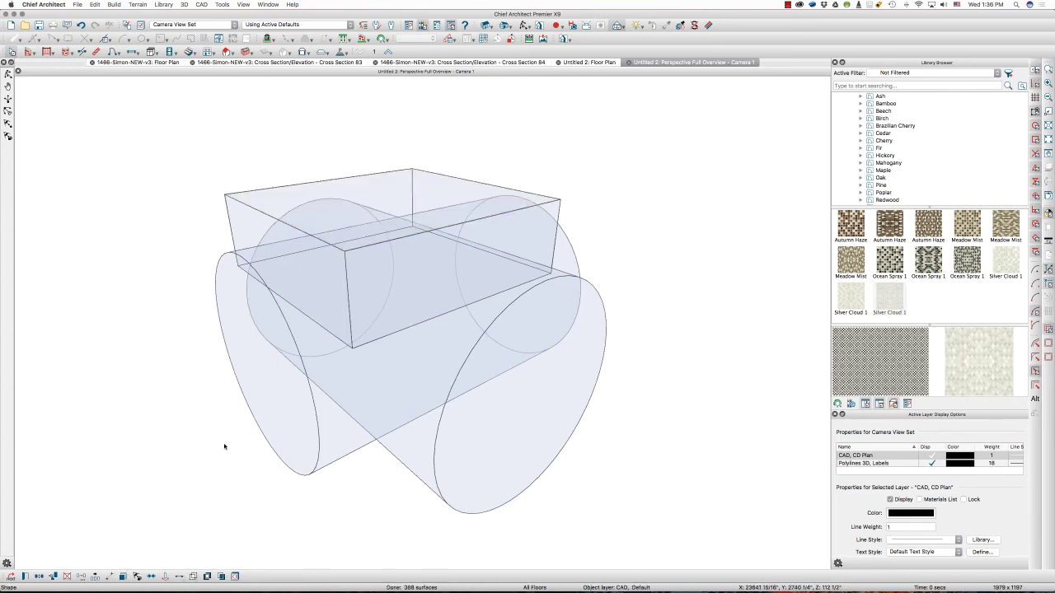
# - Convert the arch cylinder nearest the camera to a solid and subtract it from the rectangular block
pyautogui.click(480, 486)
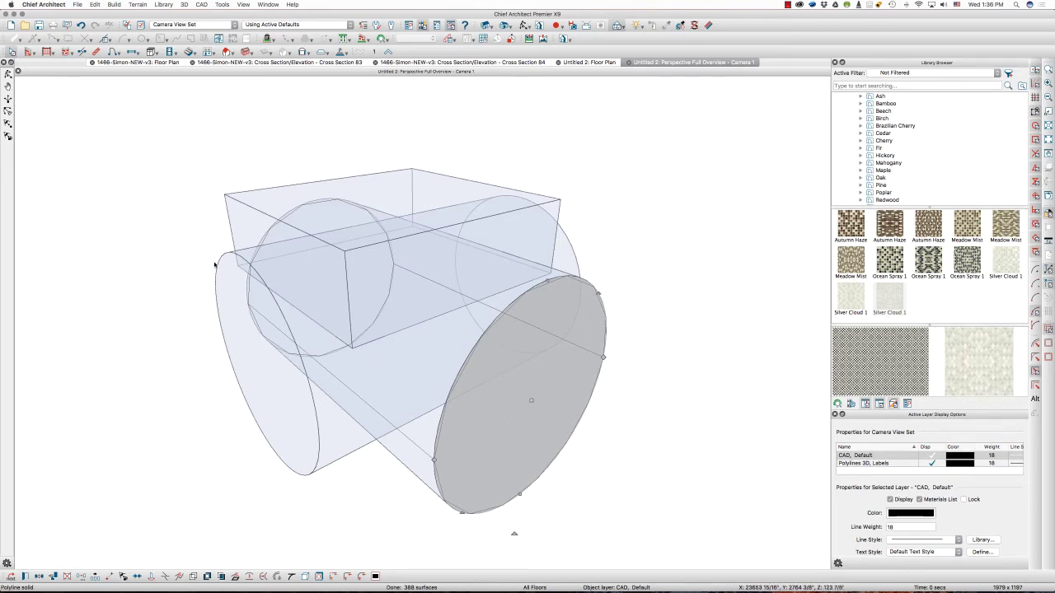
pyautogui.click(305, 576)
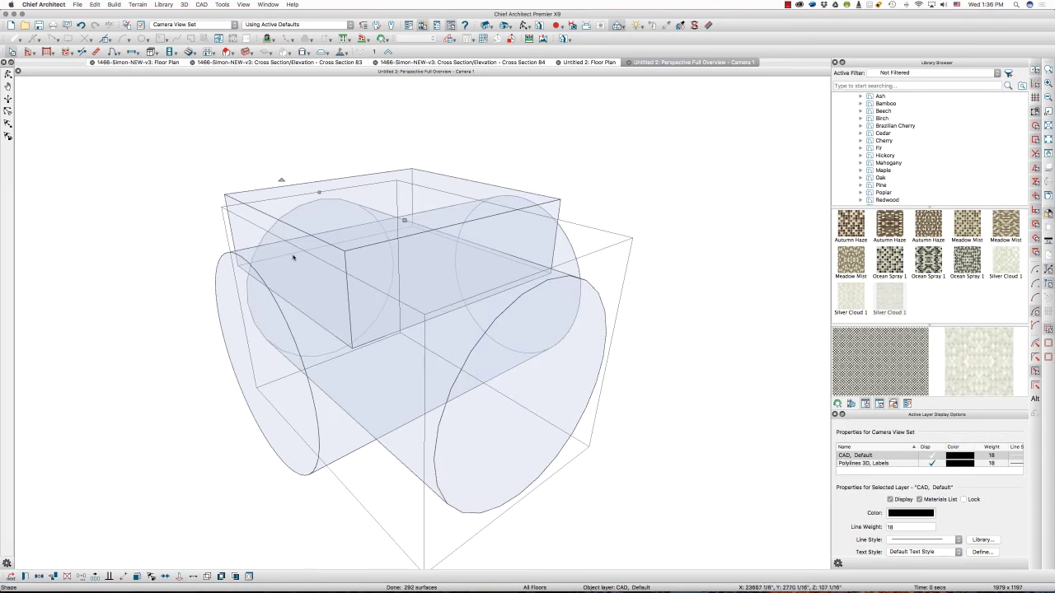
pyautogui.click(262, 200)
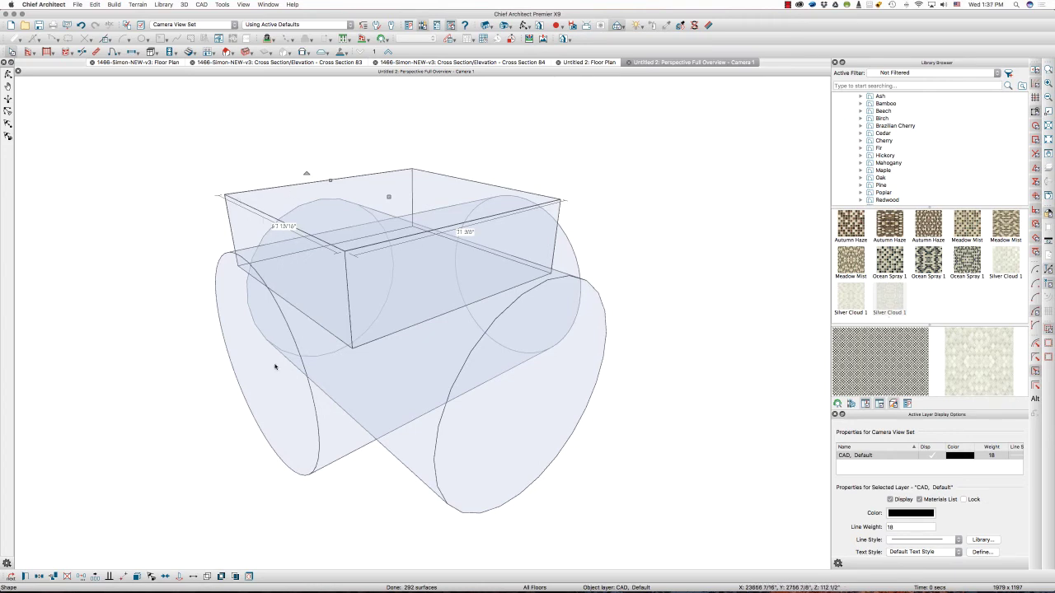
pyautogui.click(235, 576)
pyautogui.click(236, 578)
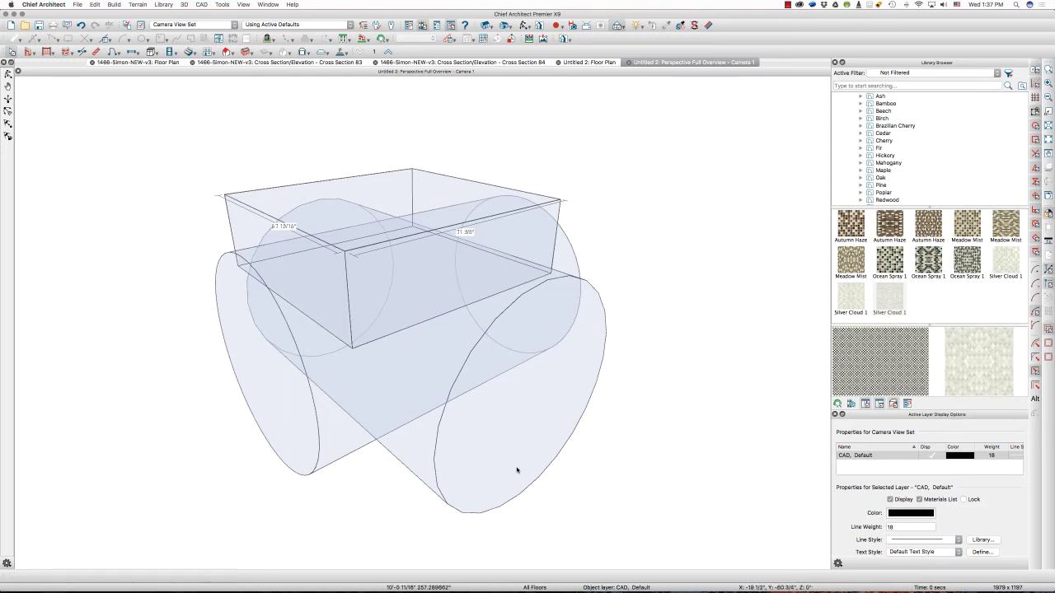
pyautogui.click(573, 421)
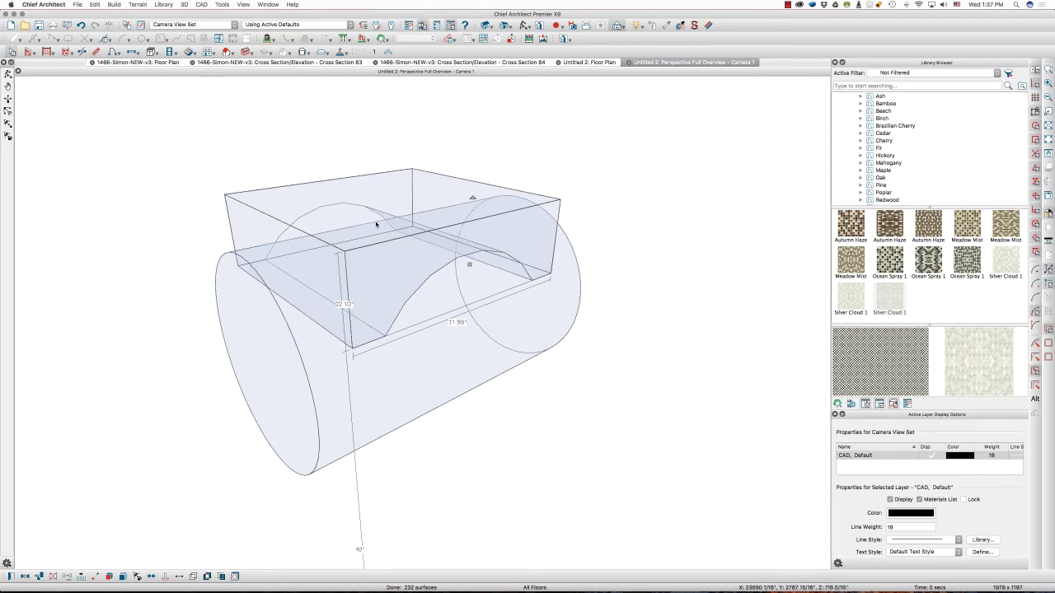
pyautogui.click(637, 199)
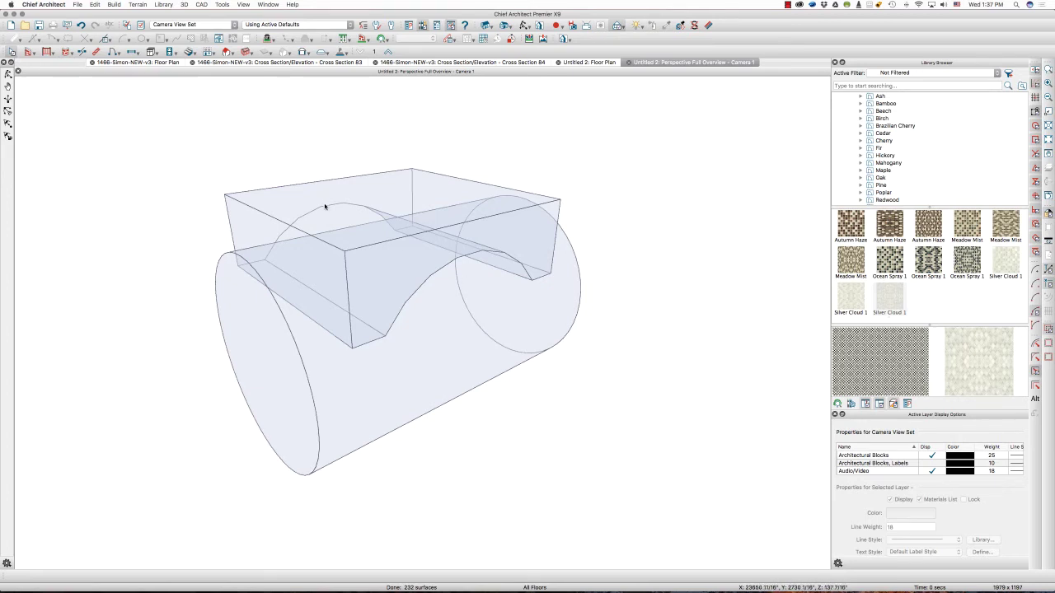
# - Convert the remaining arch cylinder to a solid and subtract it from the block to form the groin vault
pyautogui.click(284, 398)
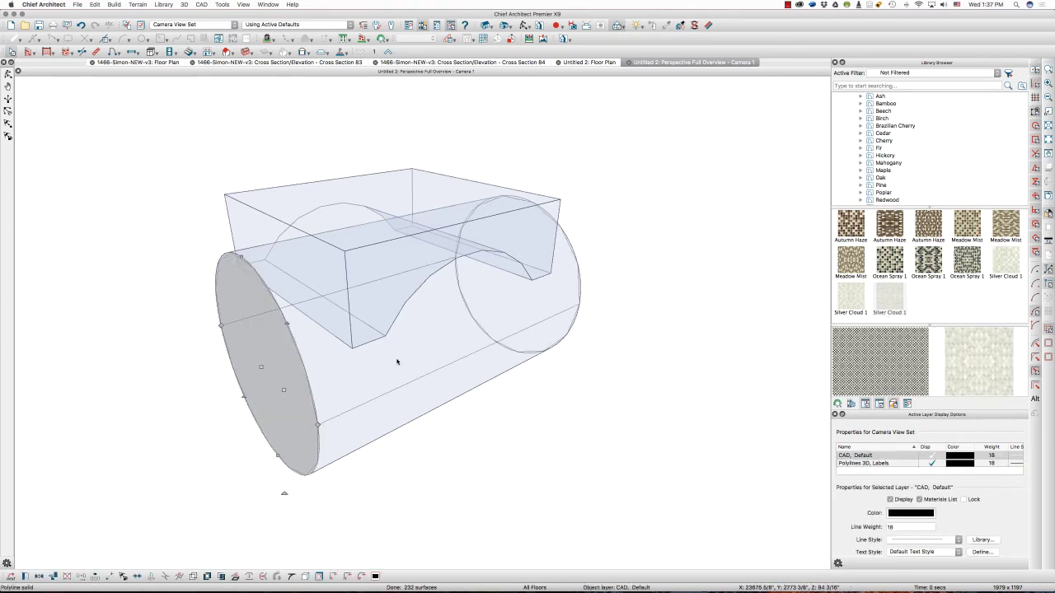
pyautogui.click(305, 576)
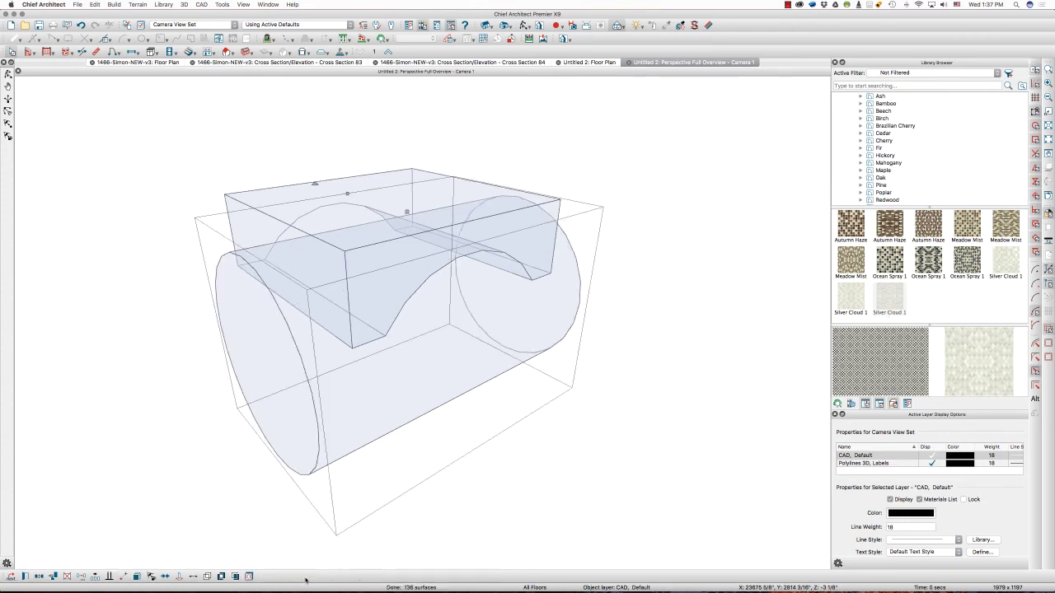
pyautogui.click(270, 194)
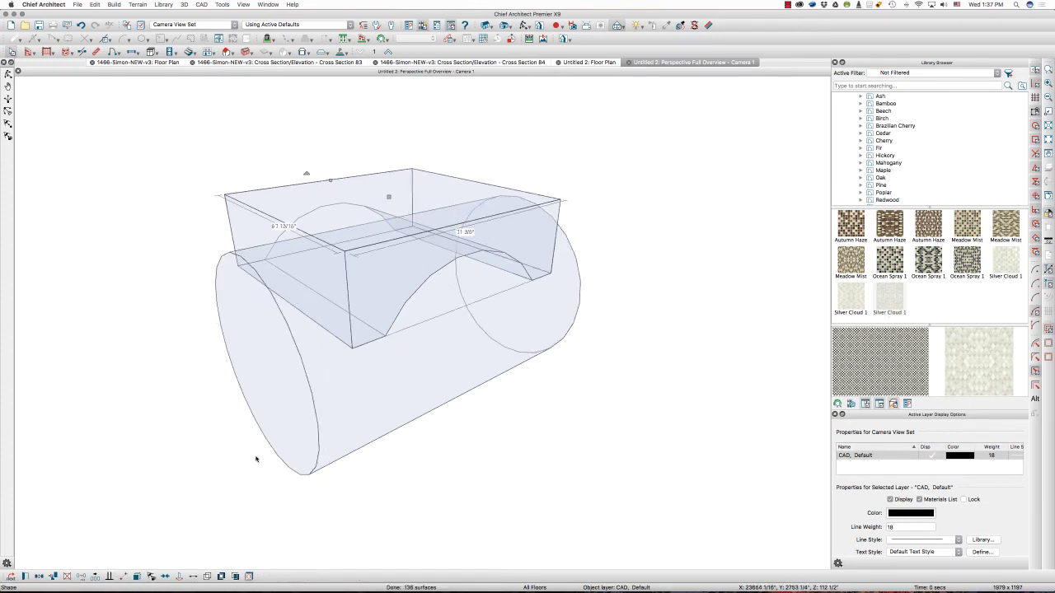
pyautogui.click(242, 577)
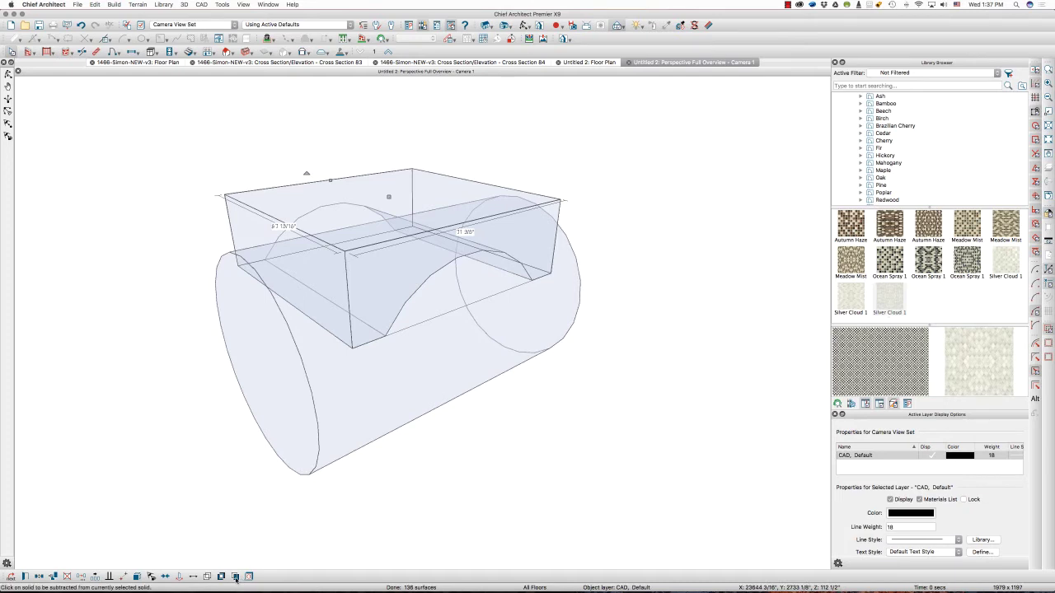
pyautogui.click(235, 579)
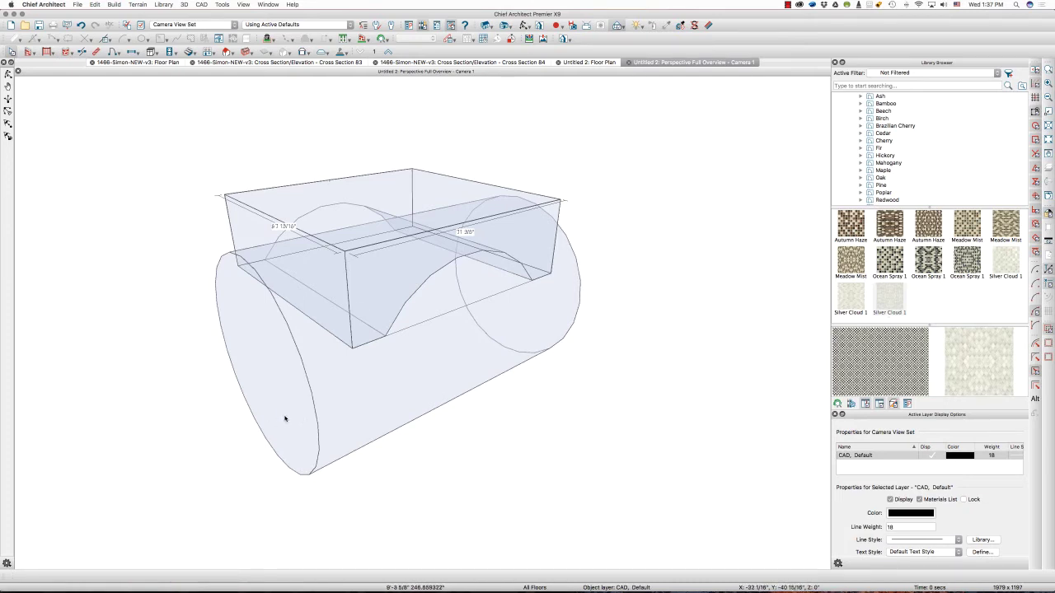
pyautogui.click(285, 418)
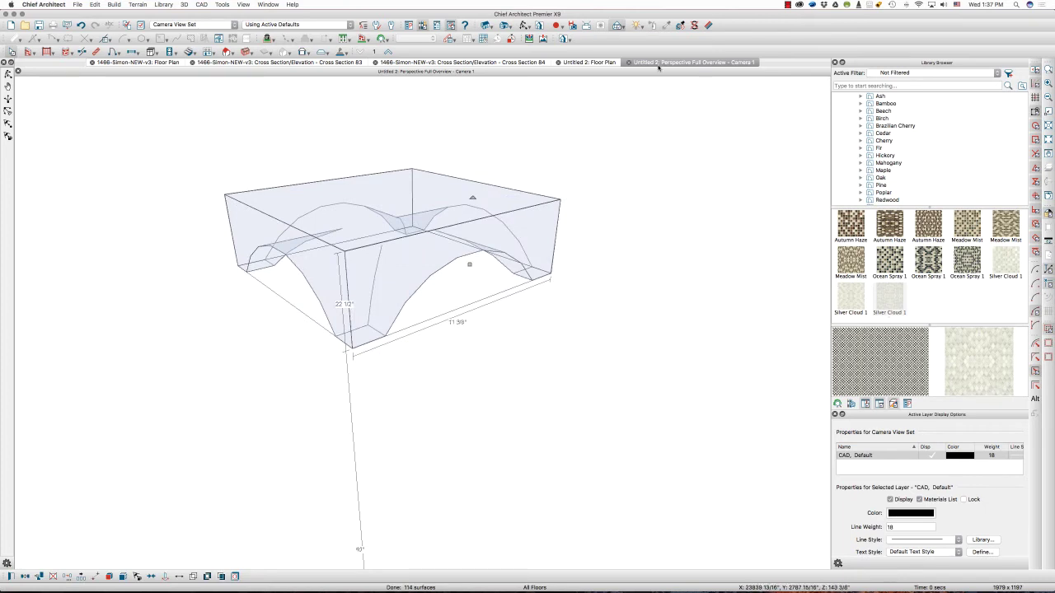
pyautogui.click(627, 118)
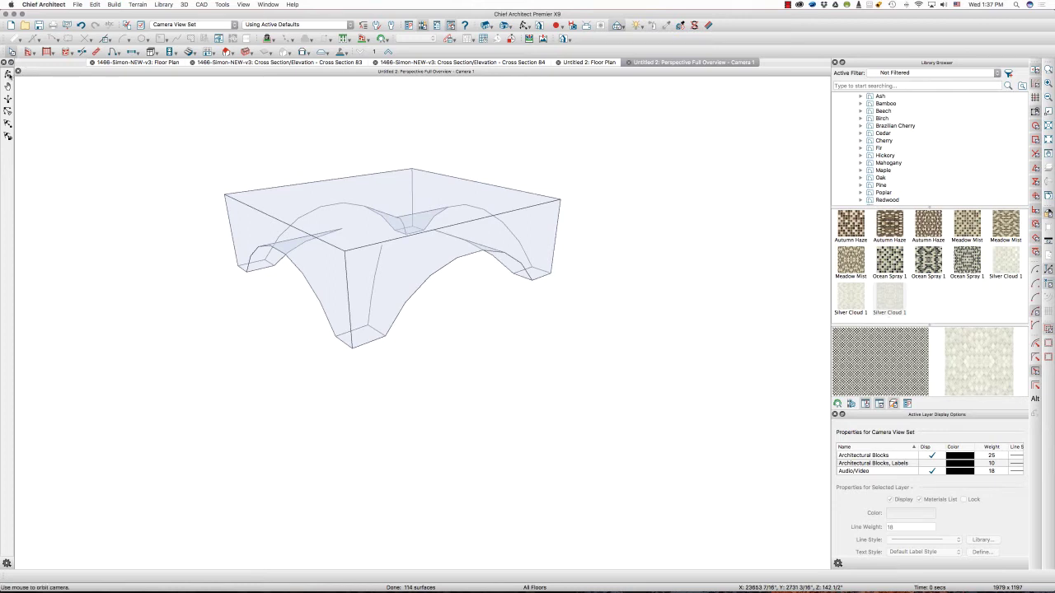
# - Orbit the camera beneath the vault to examine its diagonal groin lines and corner supports
pyautogui.click(8, 73)
pyautogui.moveTo(283, 207); pyautogui.dragTo(408, 290)
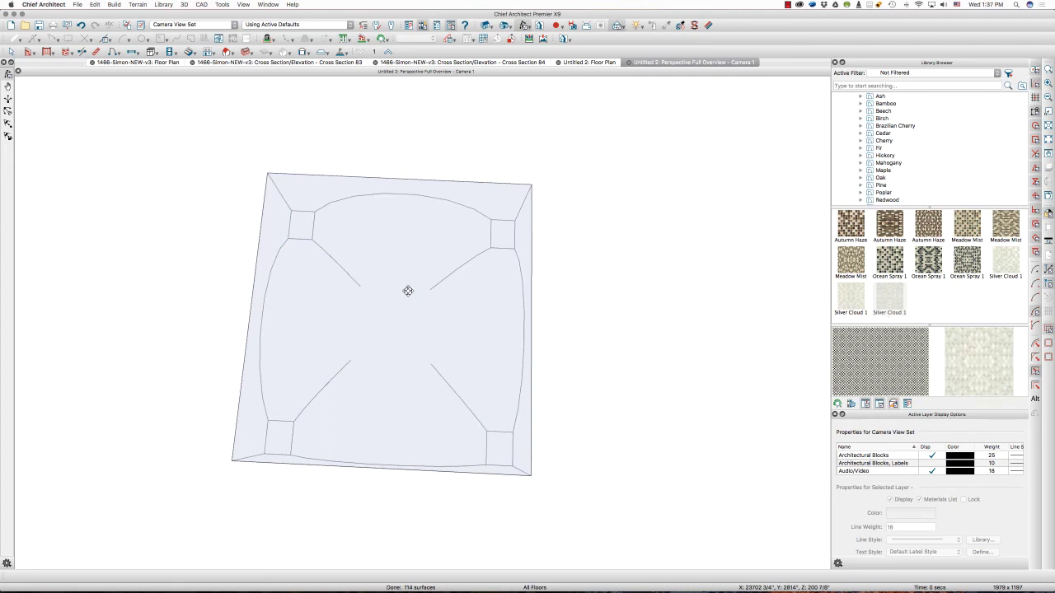
pyautogui.moveTo(492, 248)
pyautogui.mouseDown()
pyautogui.moveTo(417, 290)
pyautogui.moveTo(297, 417)
pyautogui.mouseUp()
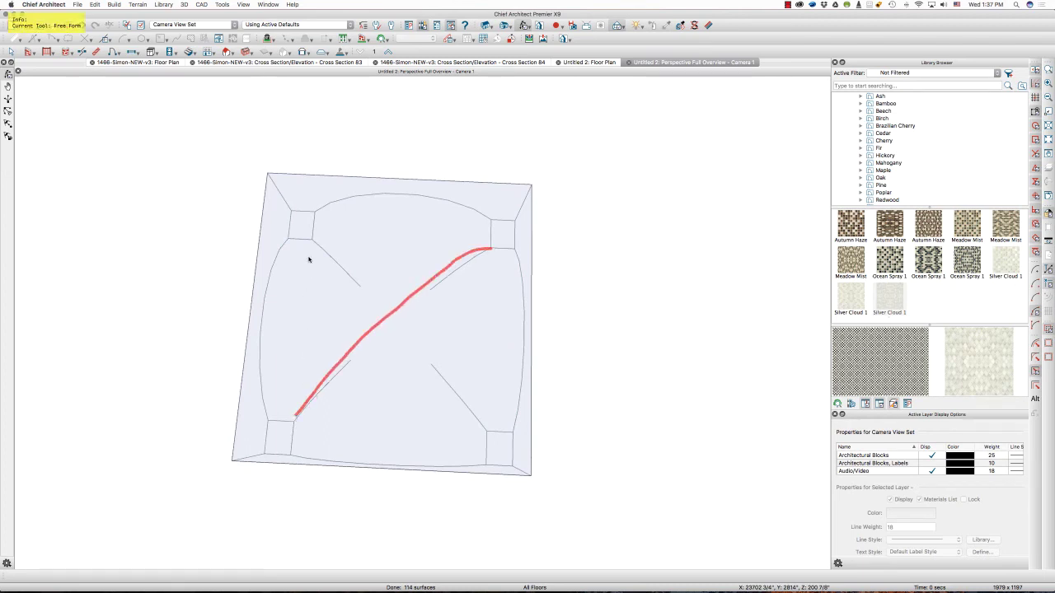
pyautogui.moveTo(310, 238)
pyautogui.mouseDown()
pyautogui.moveTo(469, 407)
pyautogui.moveTo(486, 441)
pyautogui.moveTo(487, 430)
pyautogui.moveTo(488, 468)
pyautogui.moveTo(516, 466)
pyautogui.moveTo(490, 434)
pyautogui.moveTo(475, 435)
pyautogui.mouseUp()
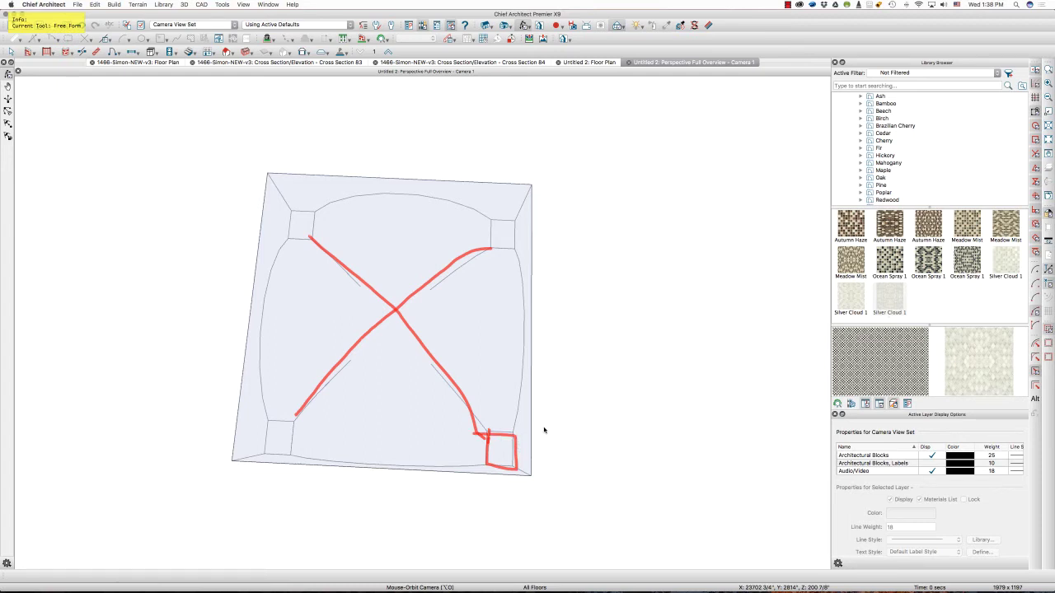
pyautogui.press('Delete')
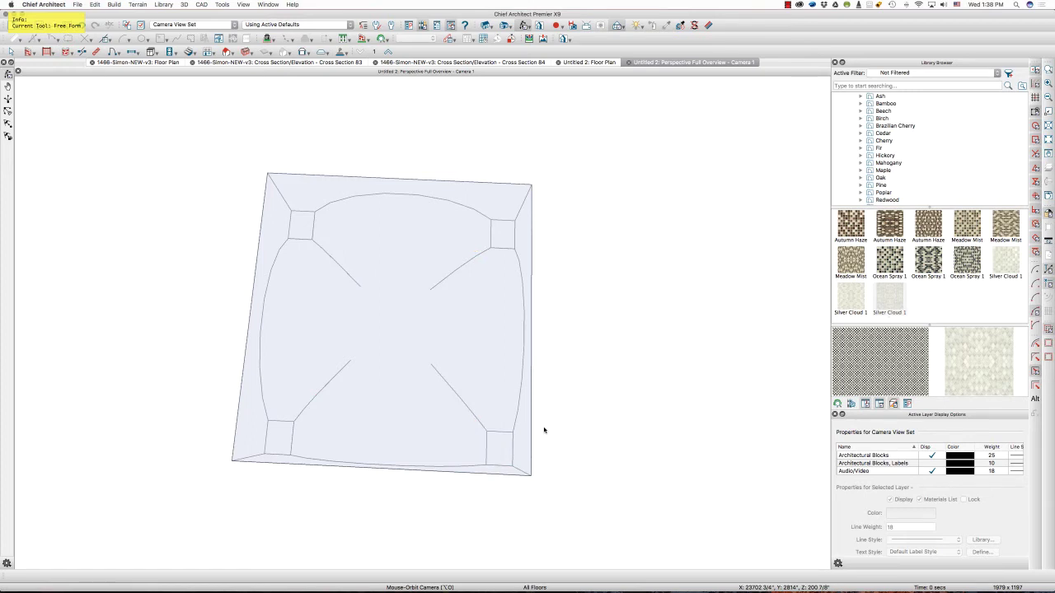
pyautogui.press('Escape')
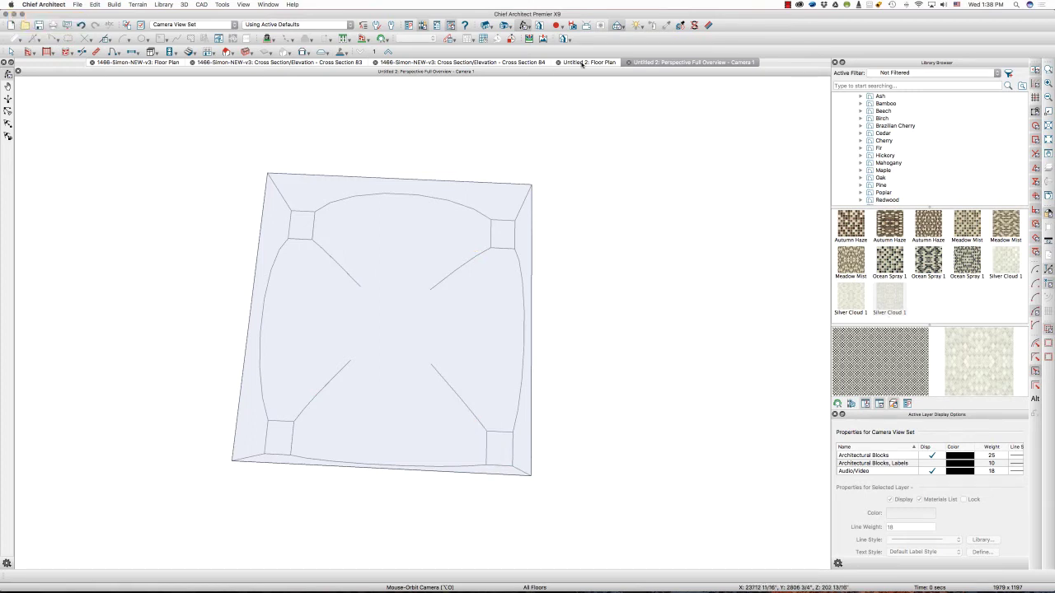
# - Copy the finished groin-vault solid from the new plan's floor plan and return to the original floor plan
pyautogui.click(589, 63)
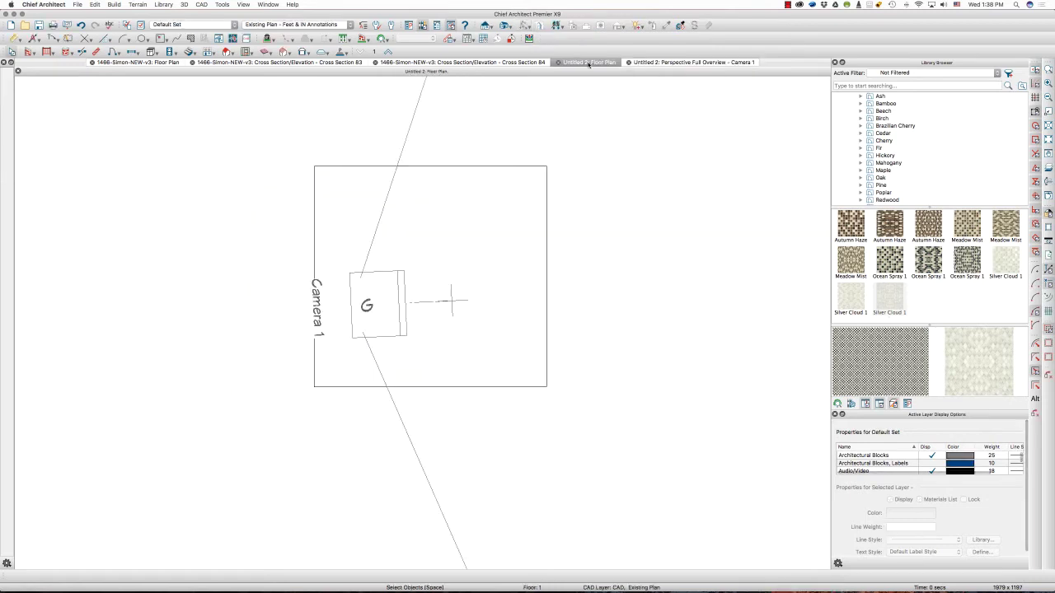
pyautogui.click(516, 169)
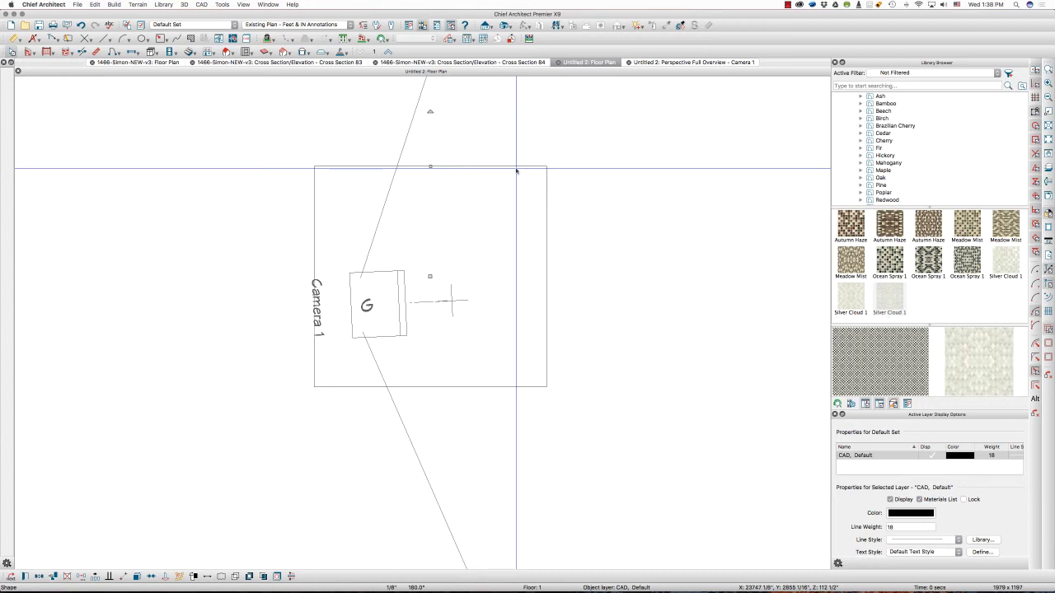
pyautogui.click(138, 62)
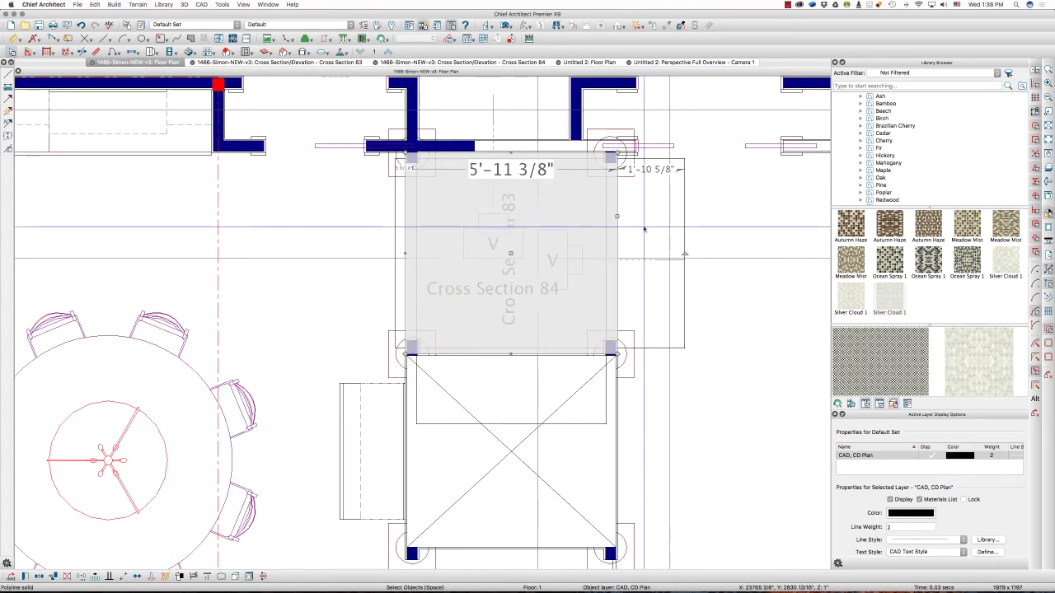
# - Delete the two old rectangular polyline solids covering the upper four-column bay in the floor plan
pyautogui.press('Escape')
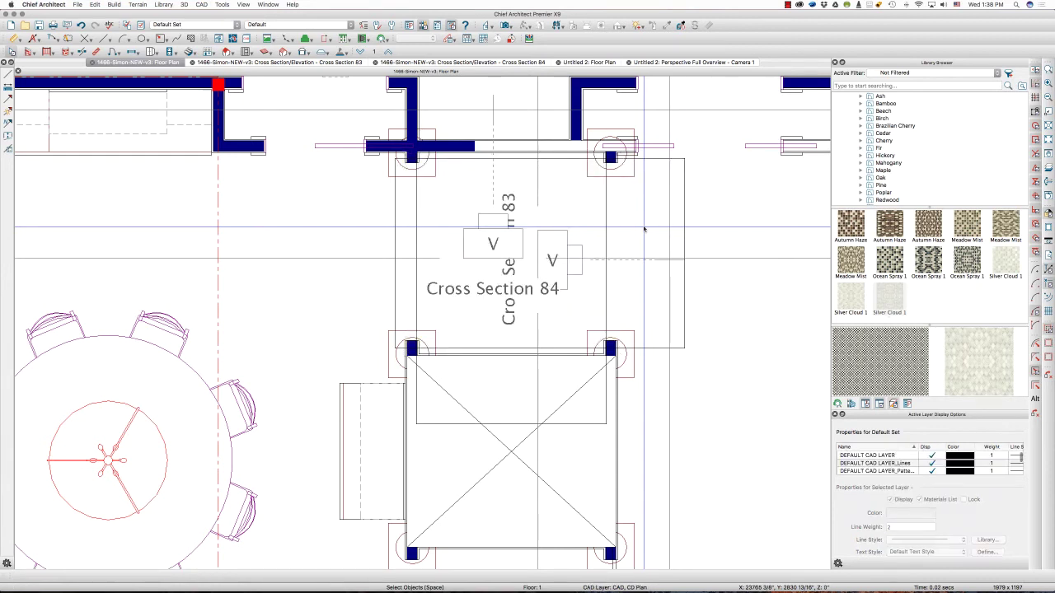
pyautogui.click(686, 223)
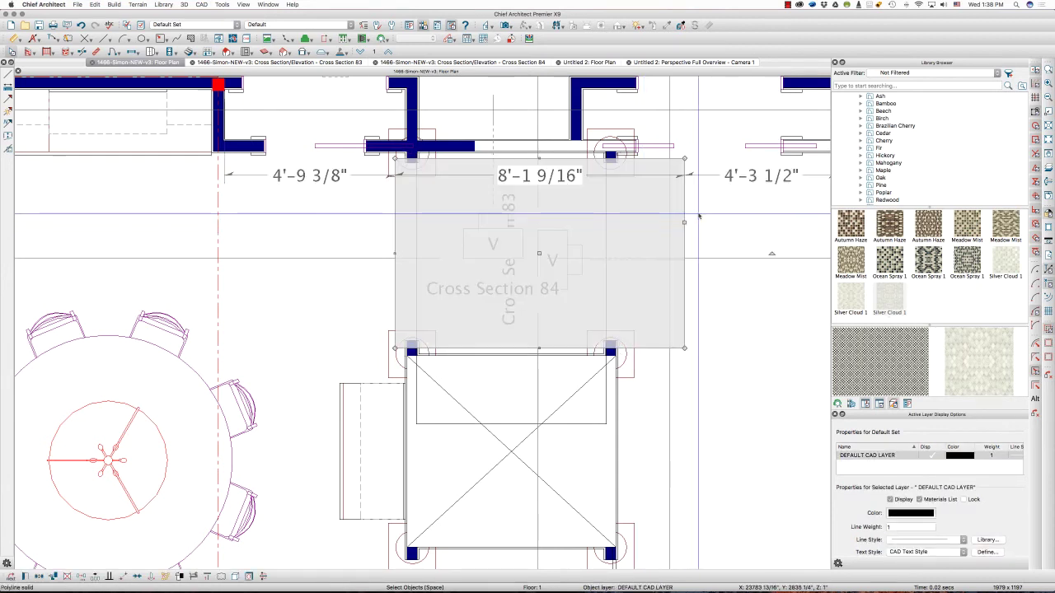
pyautogui.press('Delete')
pyautogui.click(594, 423)
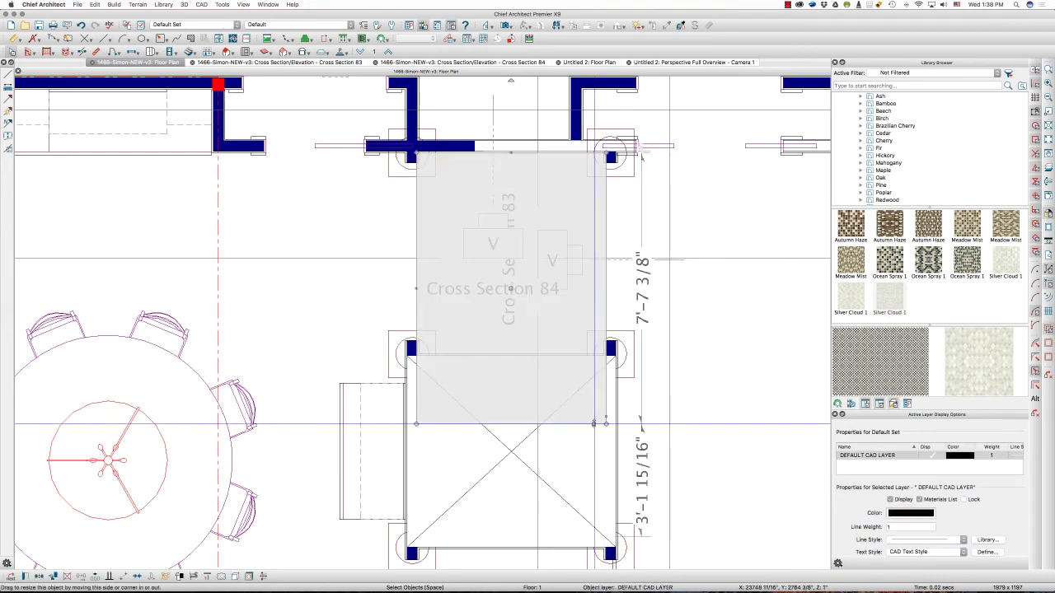
pyautogui.press('Delete')
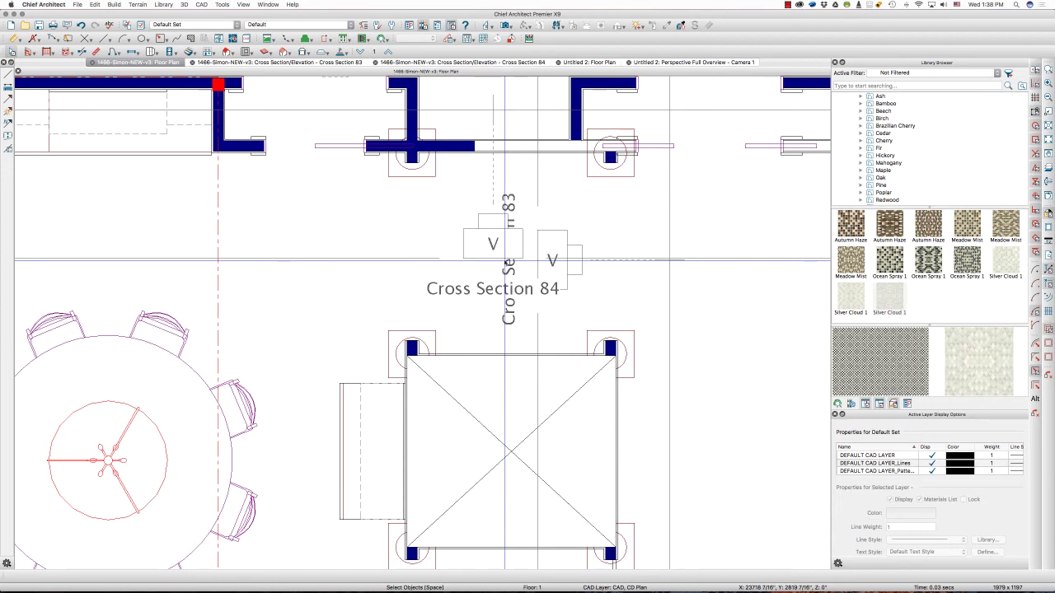
# - Paste the groin-vault solid into the upper four-column bay and assign it to the Ceiling Planes layer
pyautogui.click(507, 262)
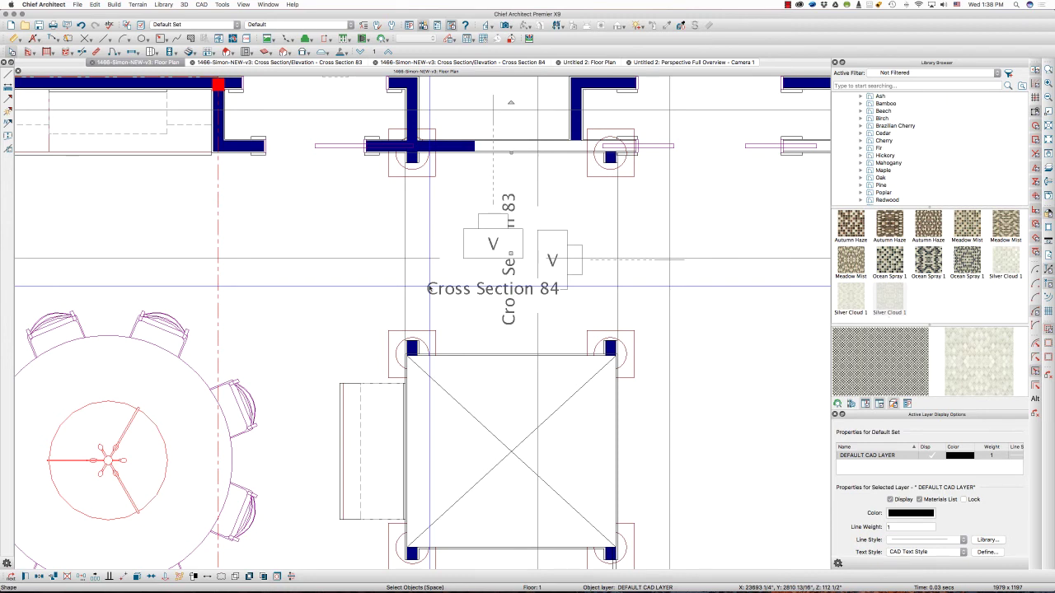
pyautogui.press('super+v')
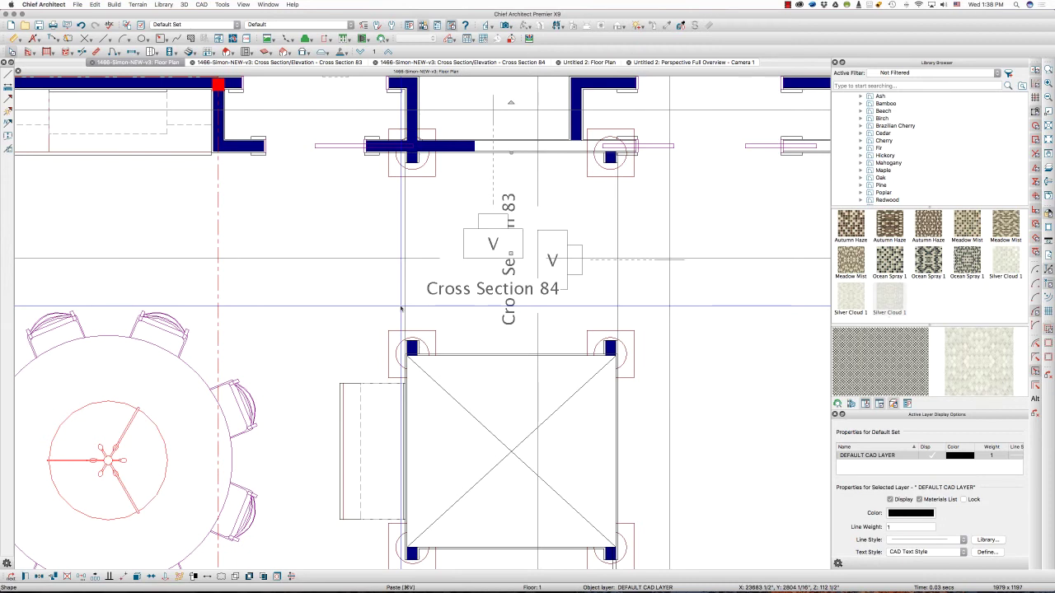
pyautogui.doubleClick(402, 308)
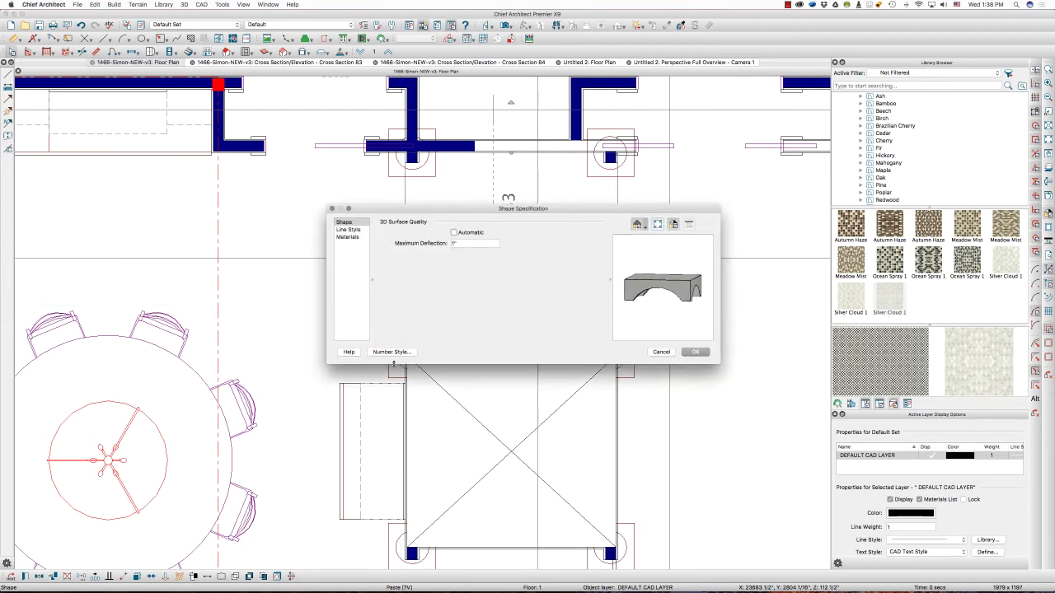
pyautogui.click(352, 230)
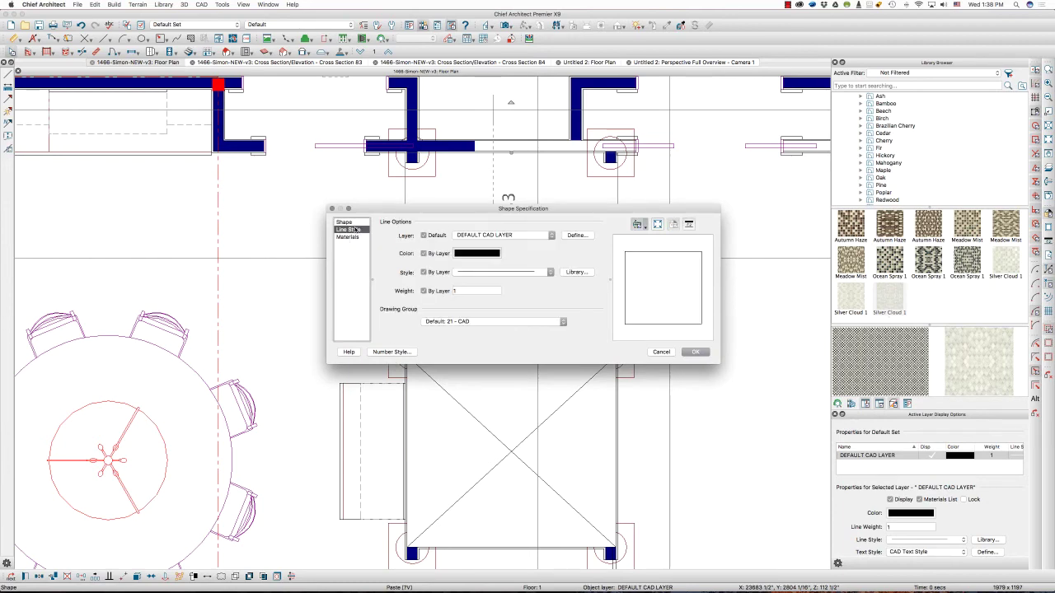
pyautogui.click(498, 236)
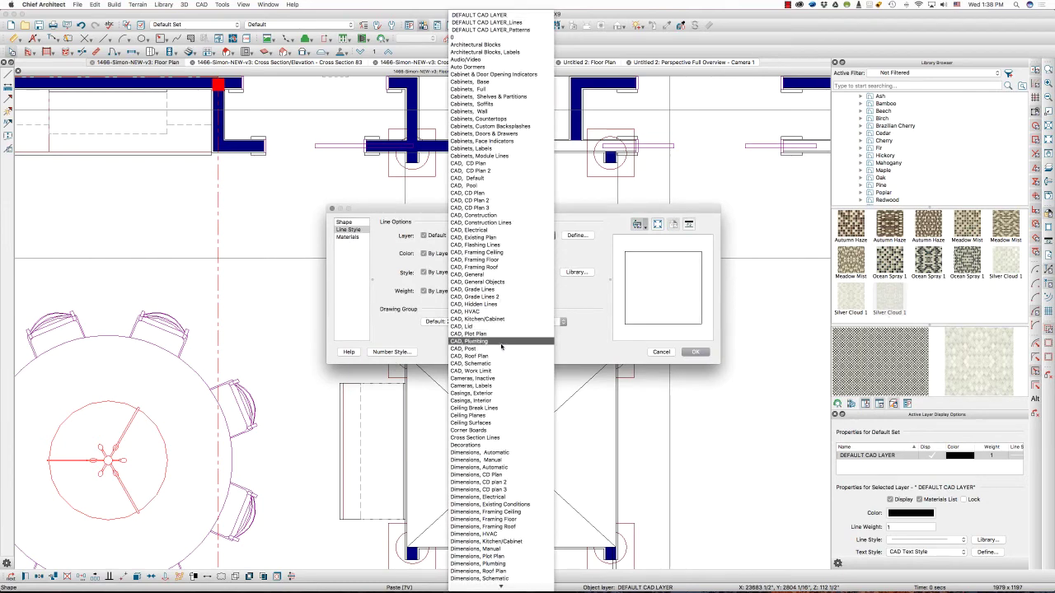
pyautogui.click(496, 416)
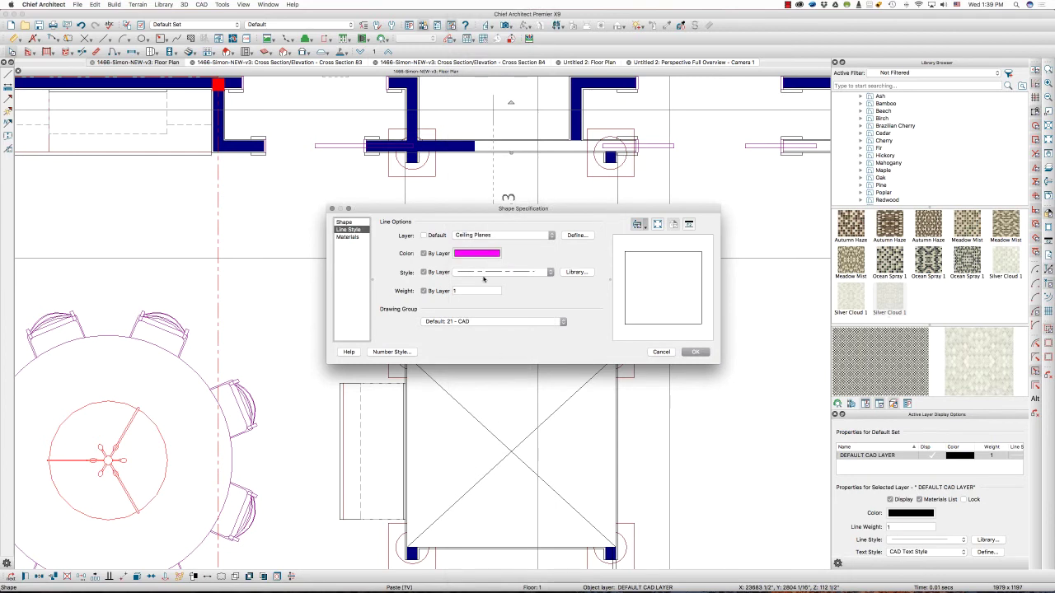
pyautogui.click(696, 353)
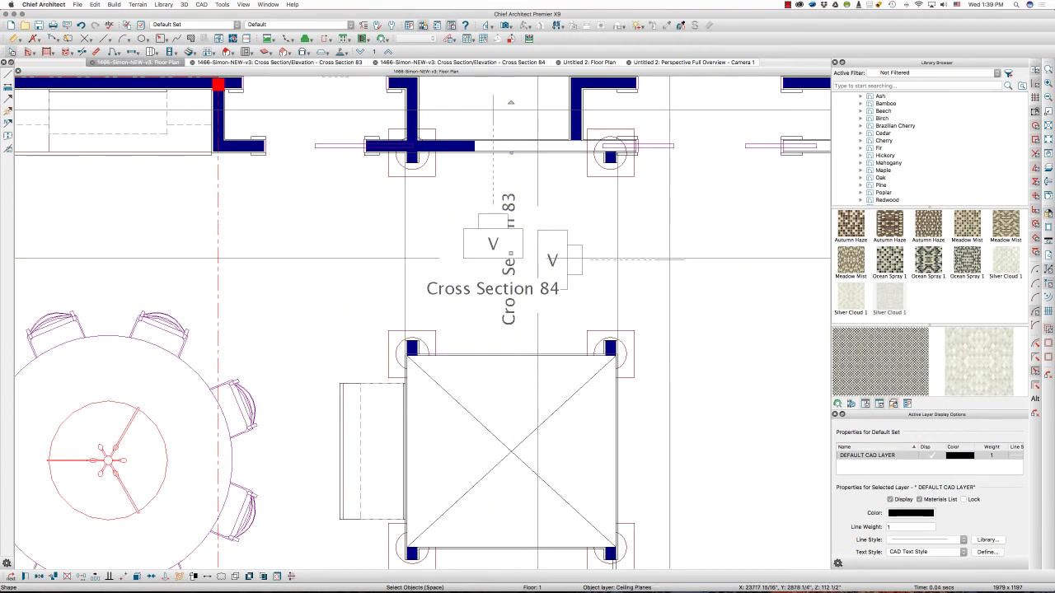
# - Create a full camera view from the kitchen dining area aimed at the column bay and bring its arched opening into view
pyautogui.click(505, 25)
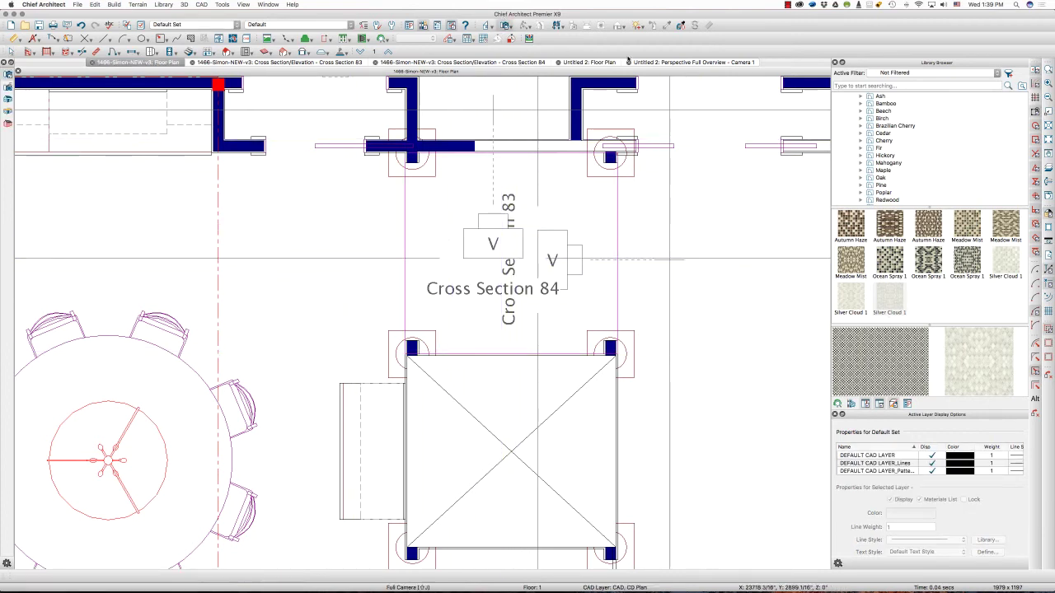
pyautogui.scroll(-3, 457, 210)
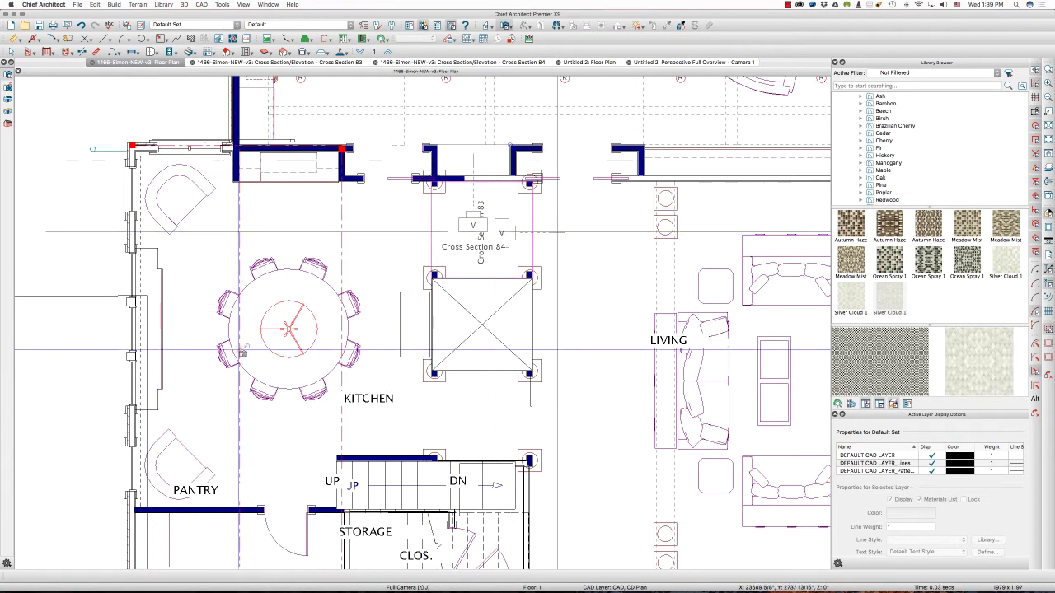
pyautogui.moveTo(214, 347); pyautogui.dragTo(315, 306)
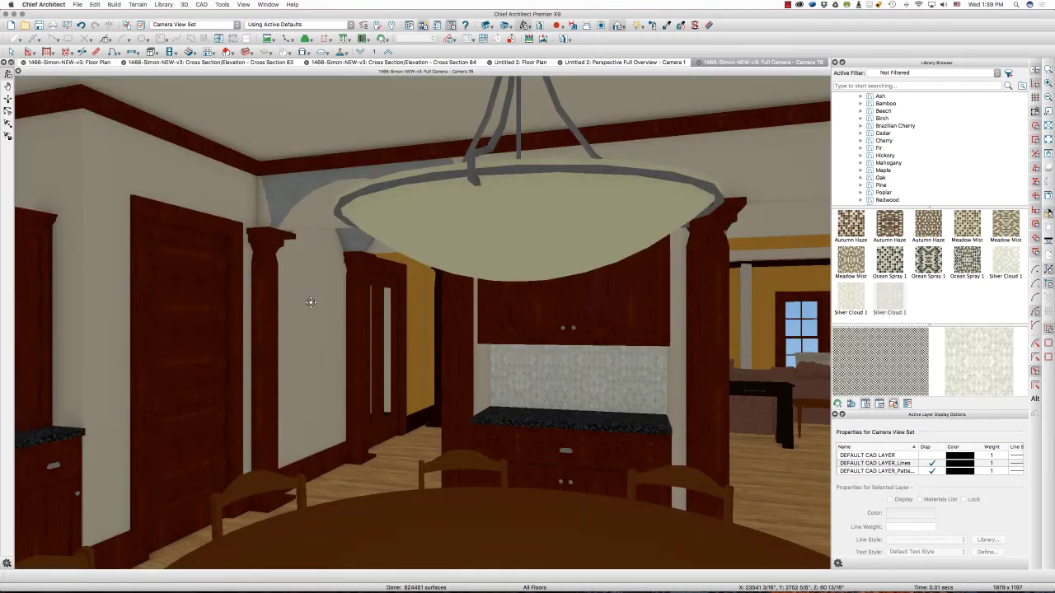
pyautogui.press('Left')
pyautogui.press('Left')
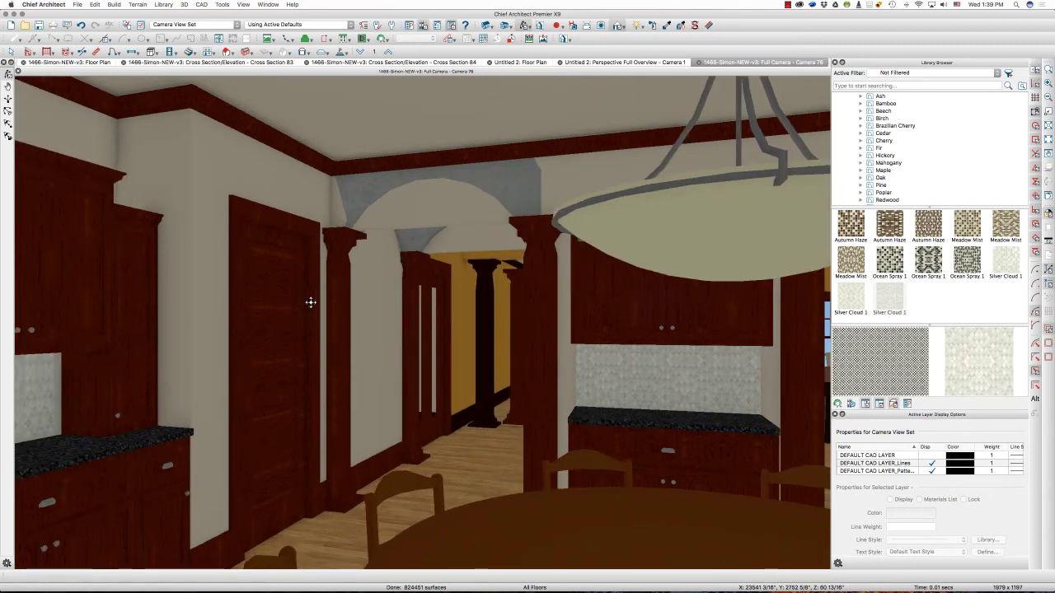
pyautogui.press('Up')
pyautogui.press('Up')
pyautogui.press('Up')
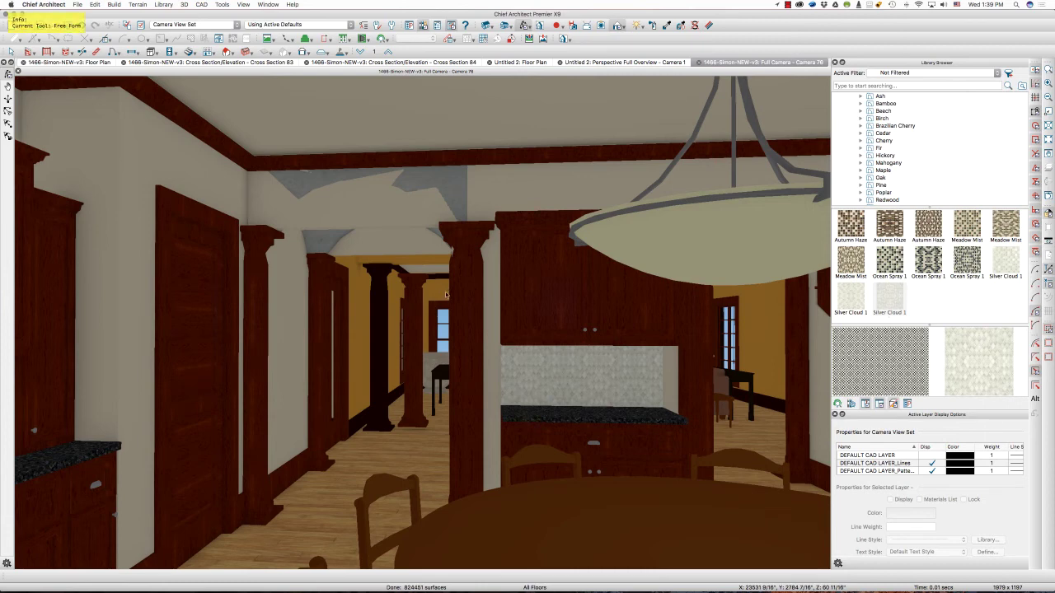
pyautogui.moveTo(467, 404)
pyautogui.mouseDown()
pyautogui.moveTo(462, 238)
pyautogui.moveTo(266, 230)
pyautogui.moveTo(251, 500)
pyautogui.mouseUp()
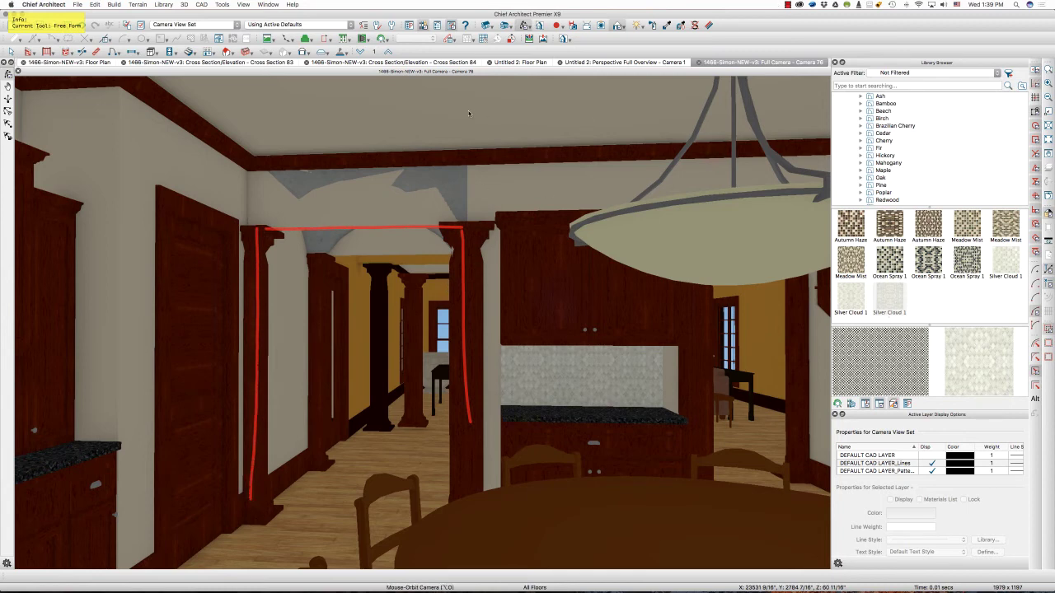
pyautogui.press('Delete')
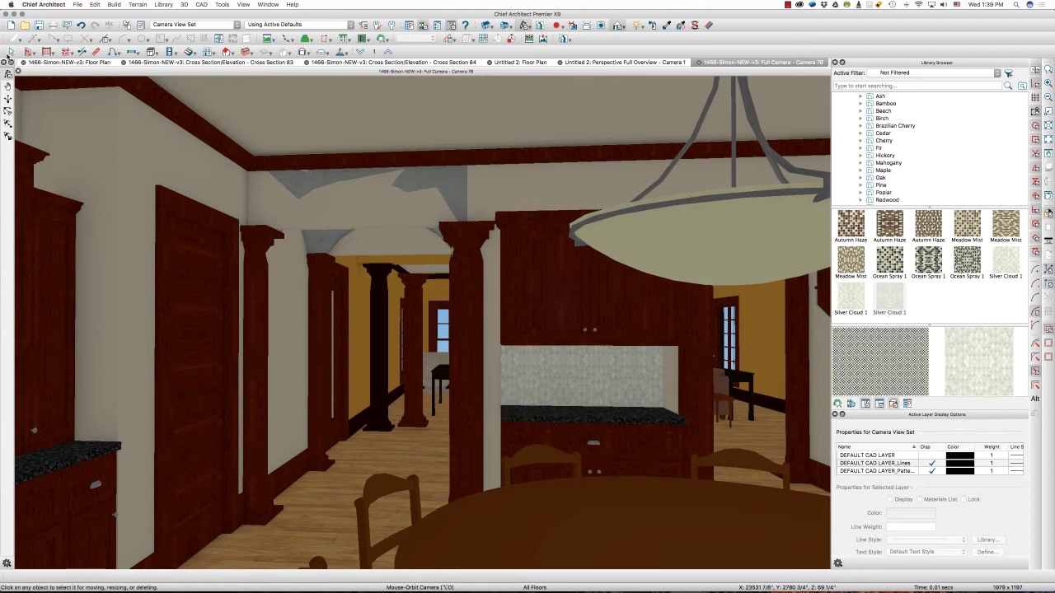
# - Return to the floor plan and delete the doorway openings from the two walls flanking the vaulted bay
pyautogui.click(56, 63)
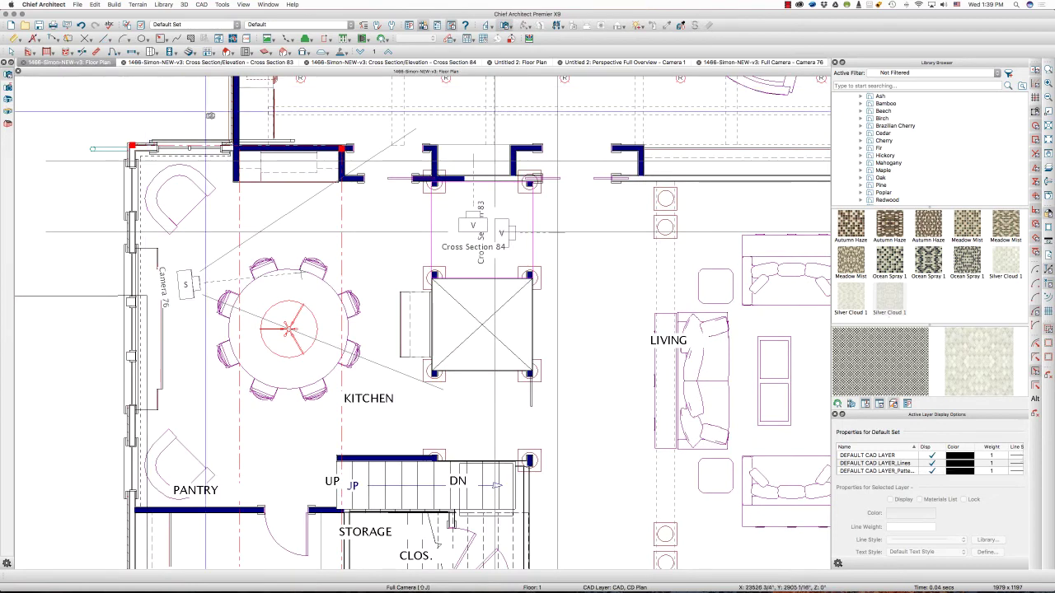
pyautogui.scroll(2, 479, 253)
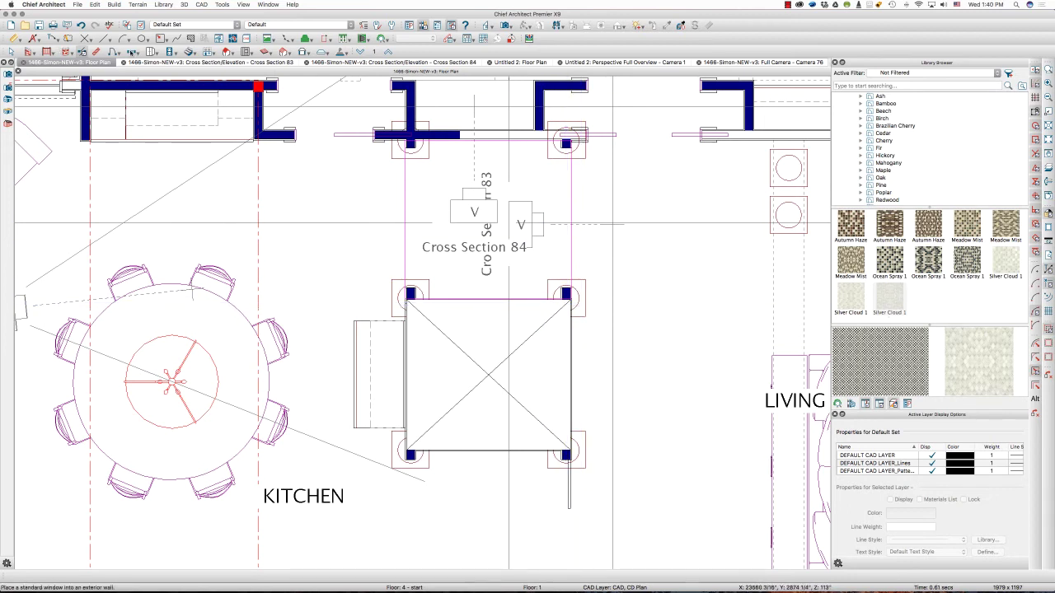
pyautogui.click(113, 52)
pyautogui.moveTo(354, 215); pyautogui.dragTo(629, 202)
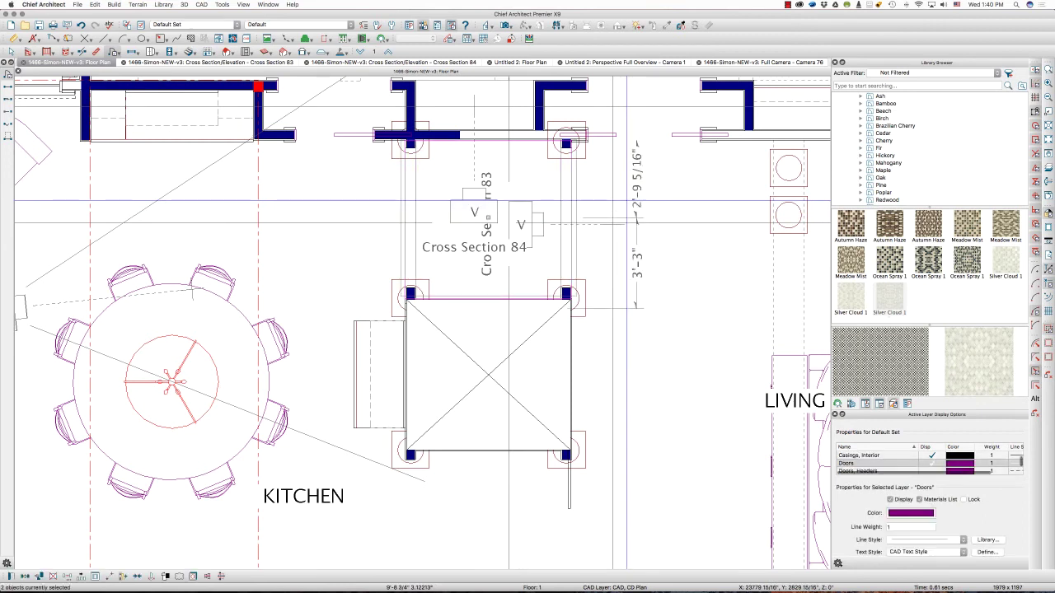
pyautogui.press('Delete')
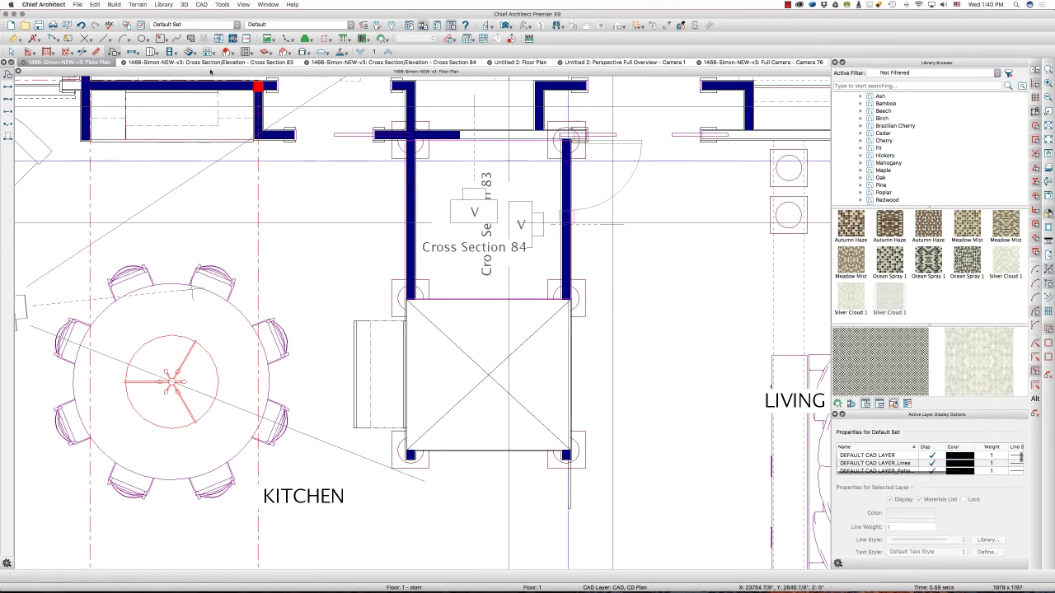
# - Select both walls flanking the vaulted bay and make them invisible
pyautogui.click(30, 52)
pyautogui.moveTo(360, 216); pyautogui.dragTo(605, 193)
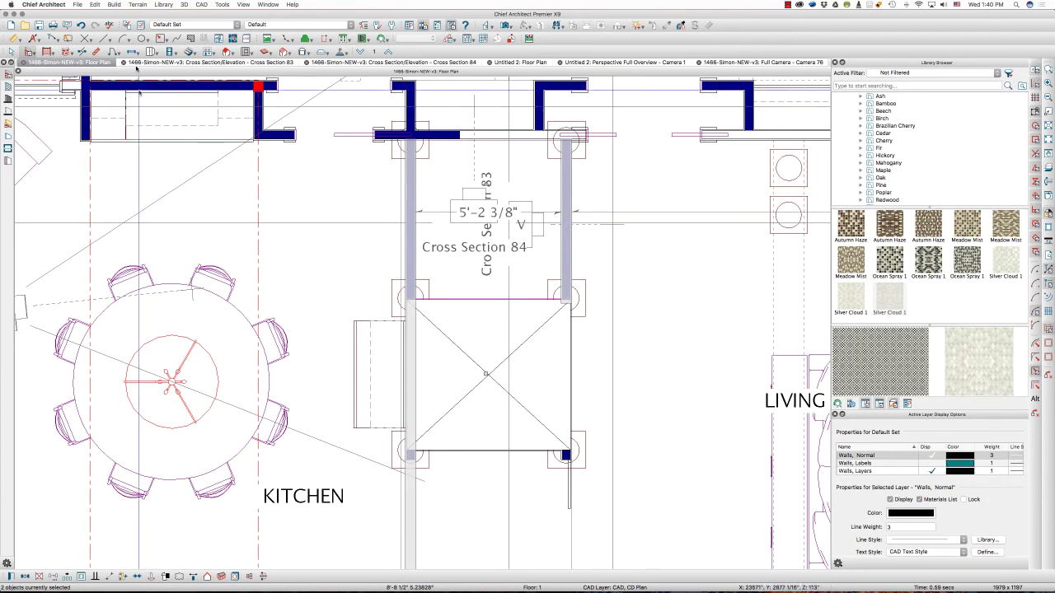
pyautogui.press('Escape')
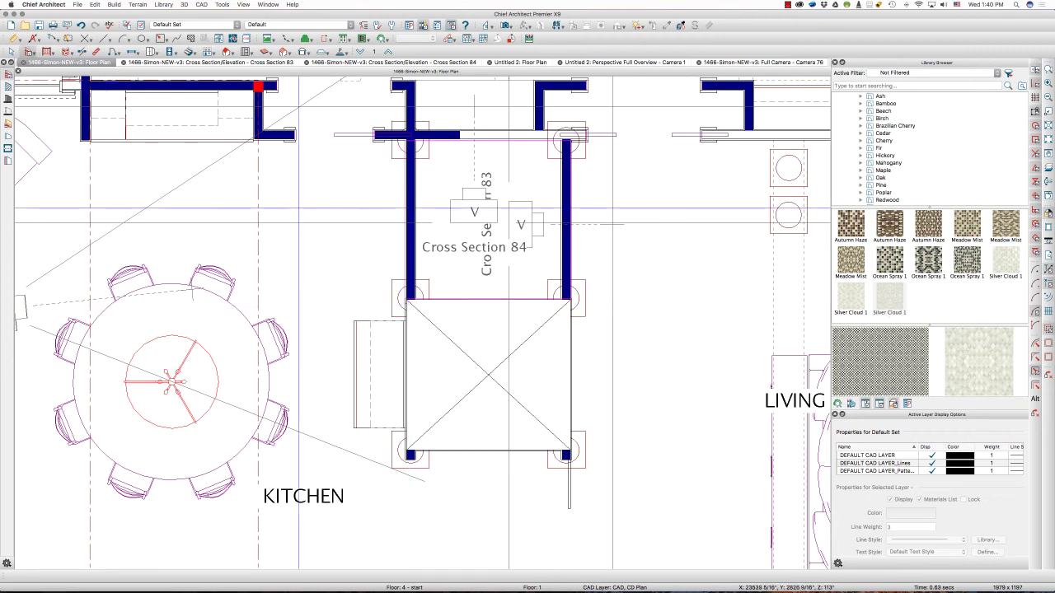
pyautogui.moveTo(365, 238); pyautogui.dragTo(648, 204)
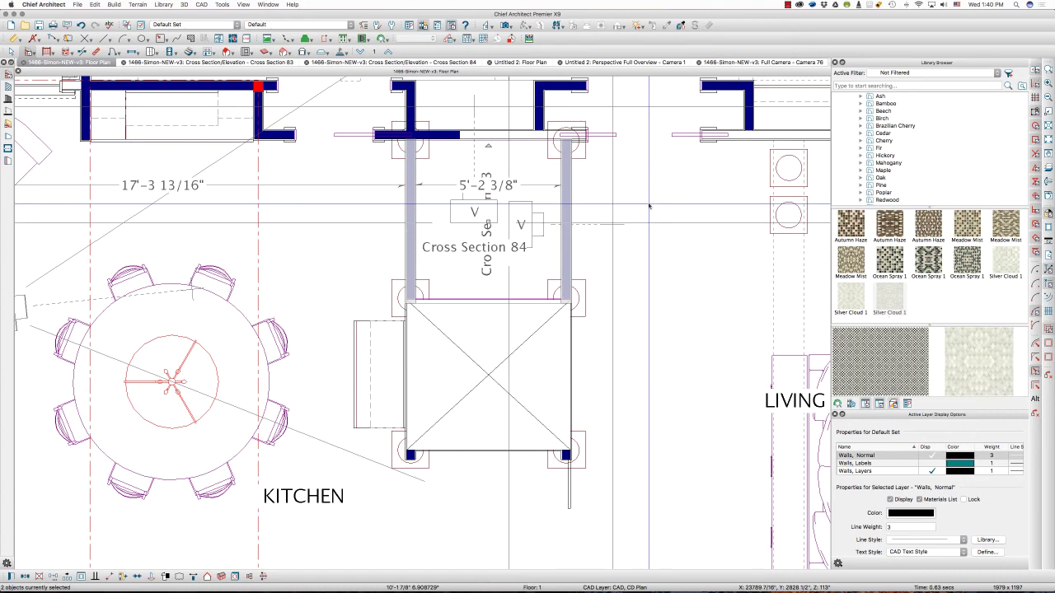
pyautogui.press('super+e')
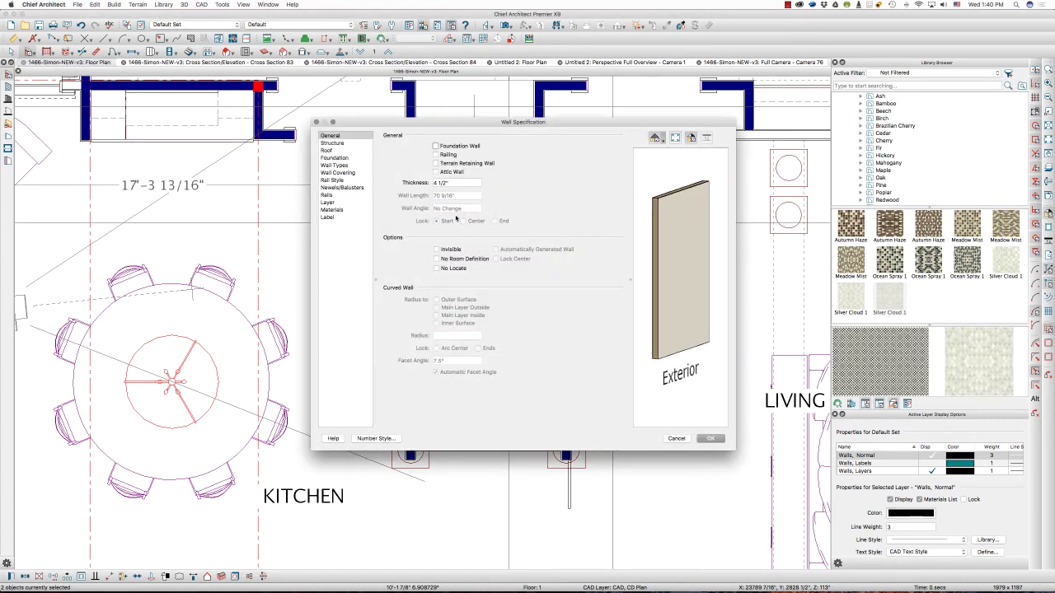
pyautogui.click(447, 249)
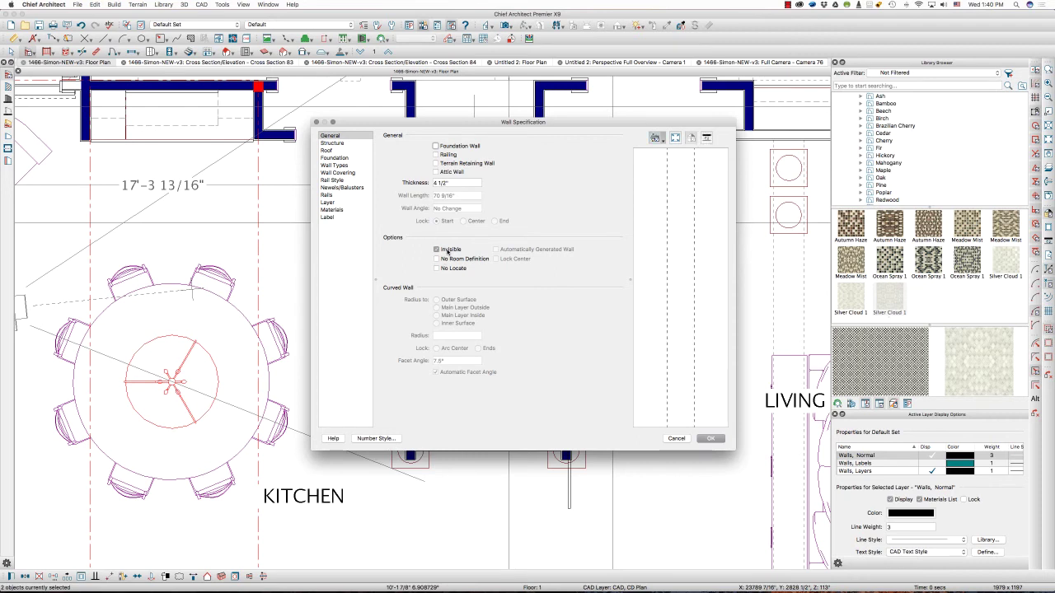
pyautogui.click(710, 438)
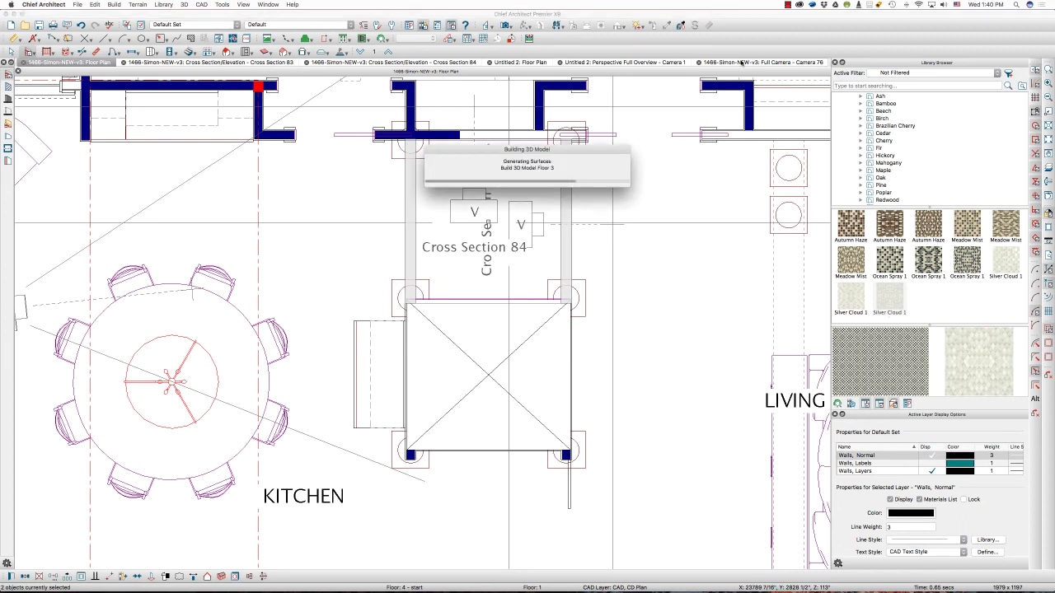
# - Switch to the kitchen camera view and paint the concrete groin vault with the Sheetrock material sampled from the adjacent wall
pyautogui.click(741, 63)
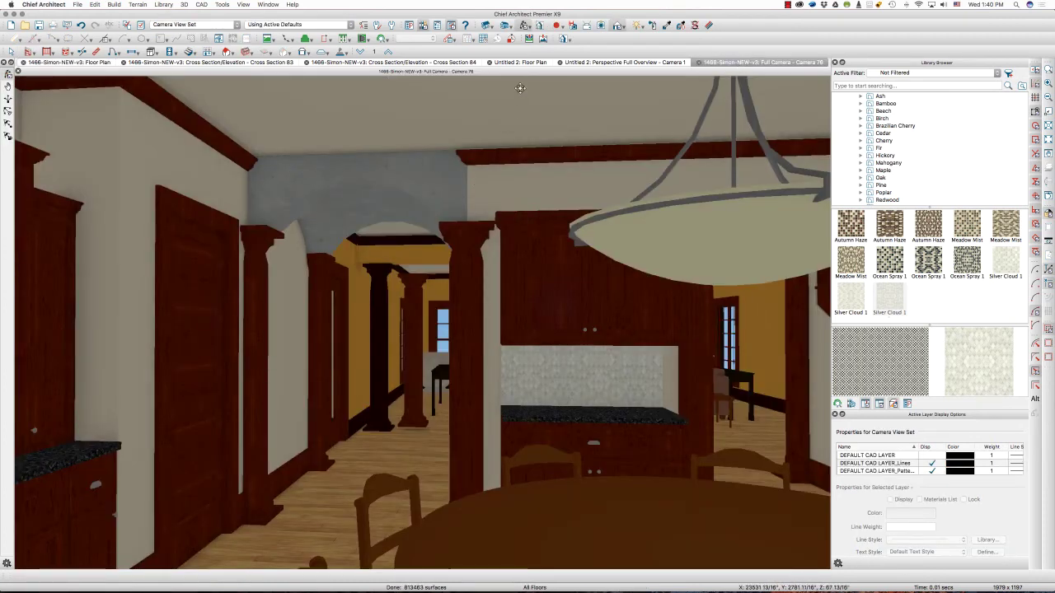
pyautogui.click(667, 27)
pyautogui.click(498, 178)
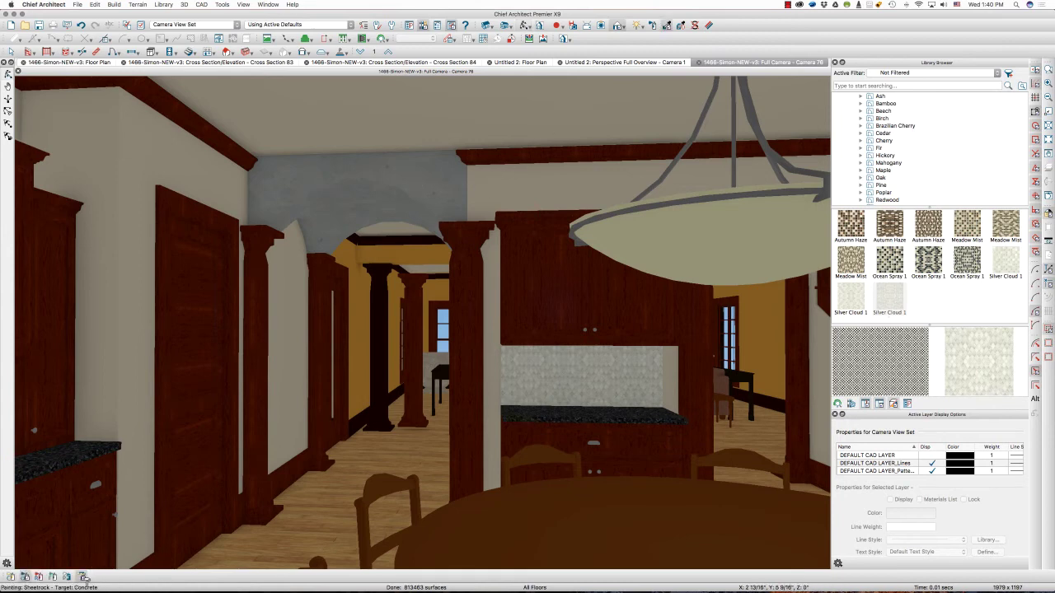
pyautogui.click(381, 200)
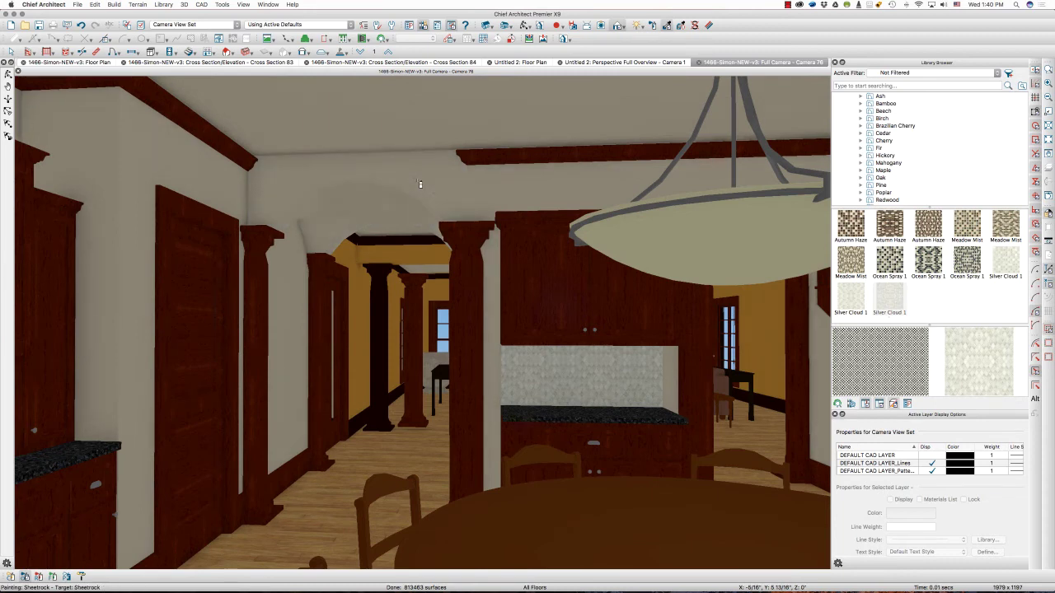
pyautogui.click(7, 76)
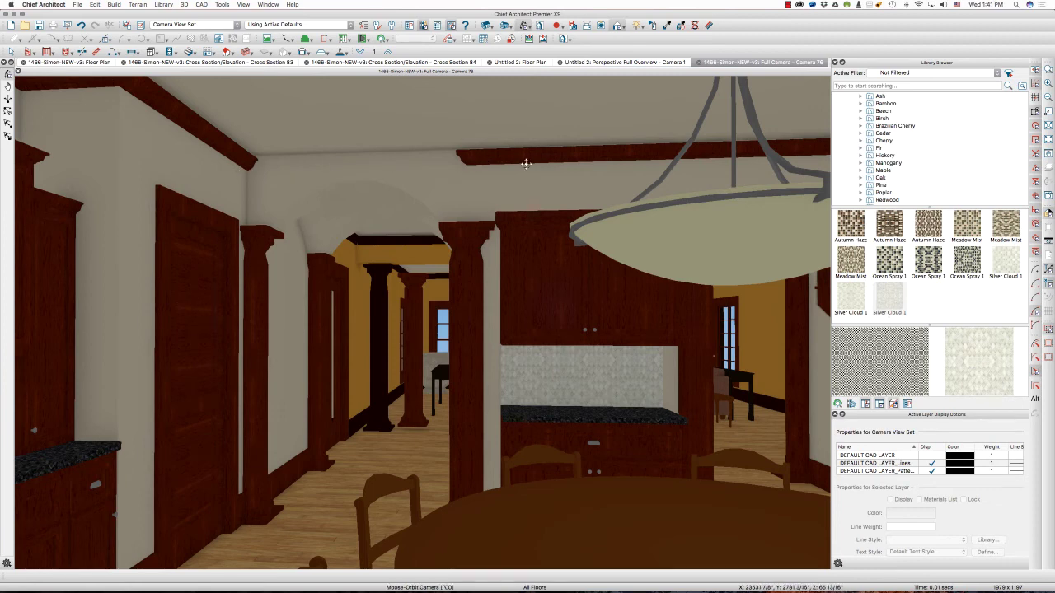
# - Return to the floor plan and make a room molding polyline for the kitchen from its CA-34 molding
pyautogui.click(60, 63)
pyautogui.click(363, 178)
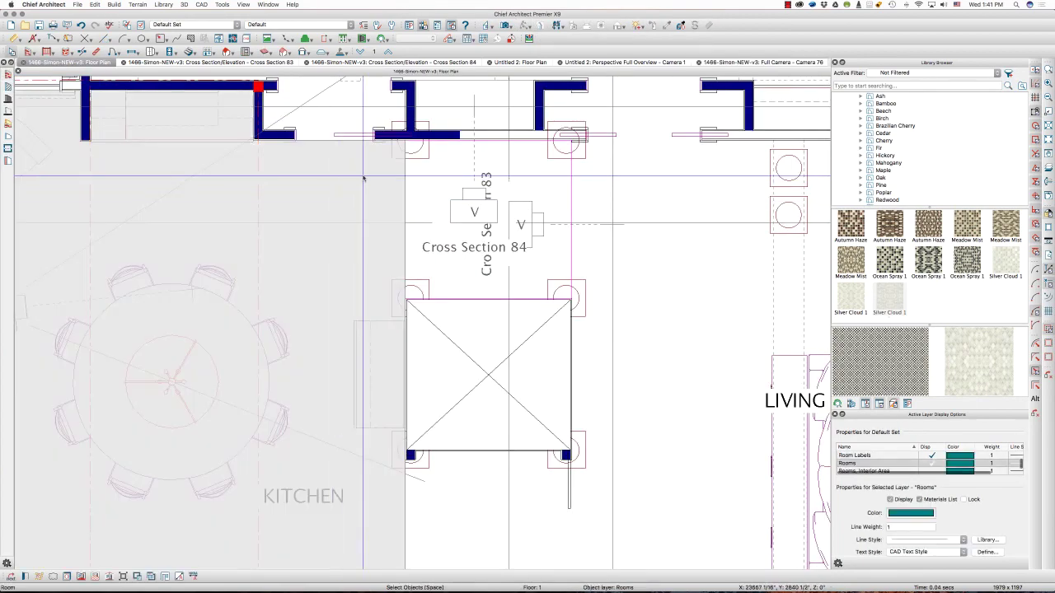
pyautogui.scroll(-3, 491, 165)
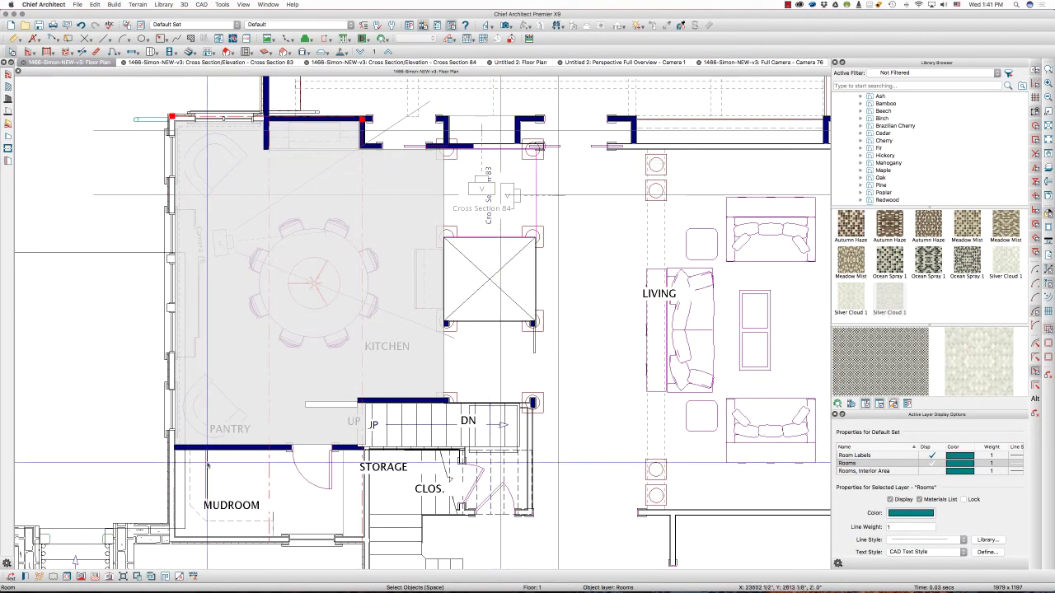
pyautogui.click(110, 579)
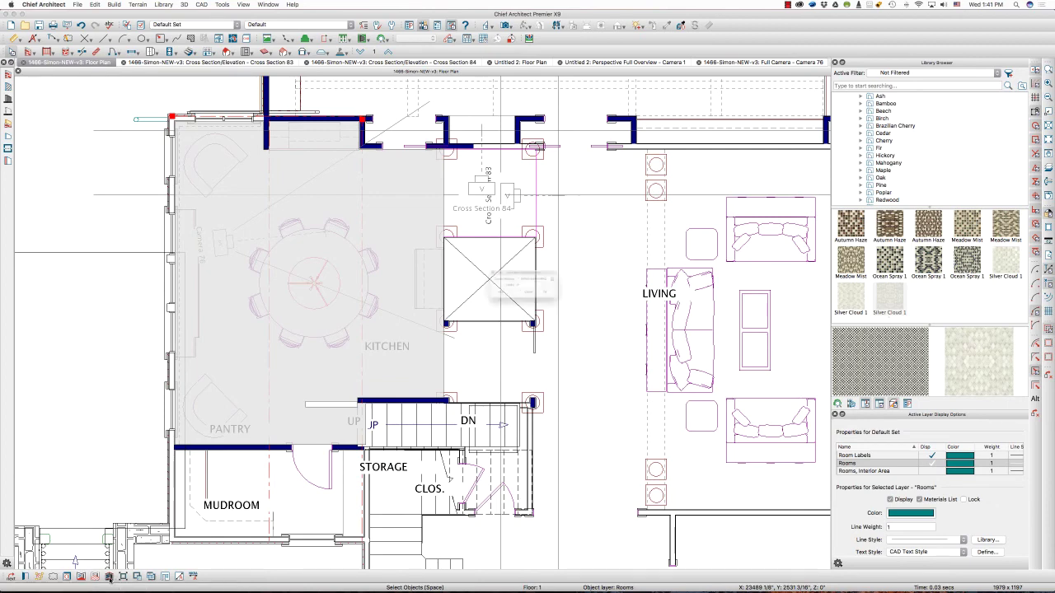
pyautogui.click(551, 277)
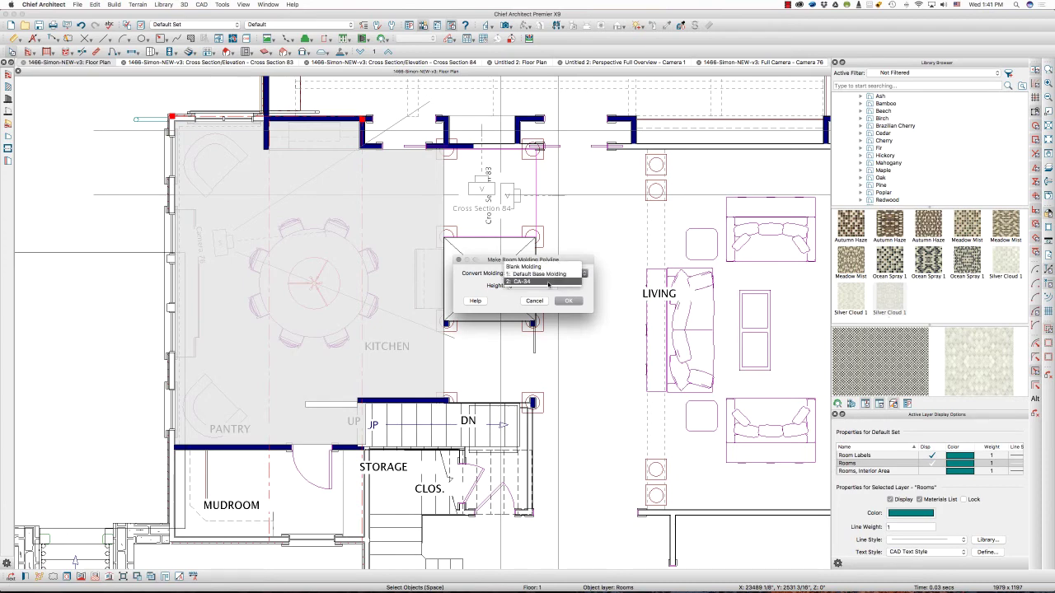
pyautogui.click(547, 283)
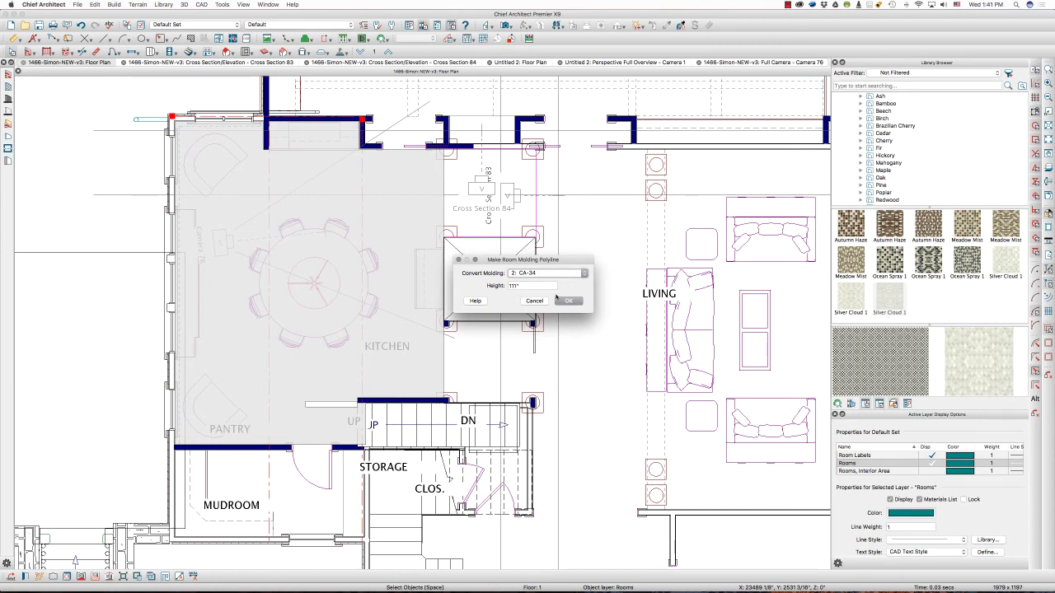
pyautogui.click(567, 301)
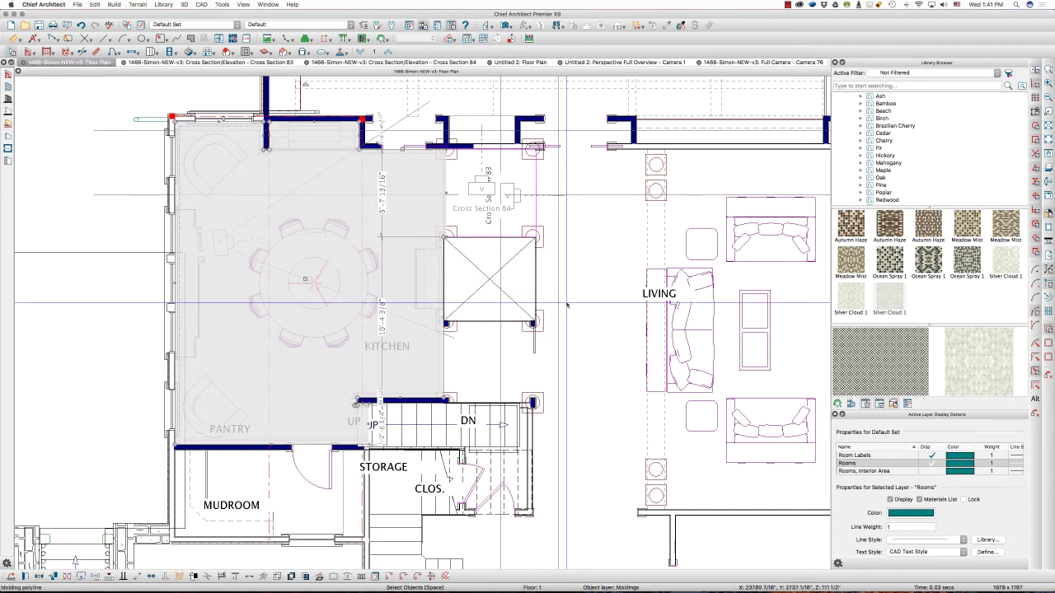
# - Move the kitchen molding polyline's jog at the column between the vaulted bay and the boxed block onto the bay's edge line
pyautogui.scroll(5, 449, 195)
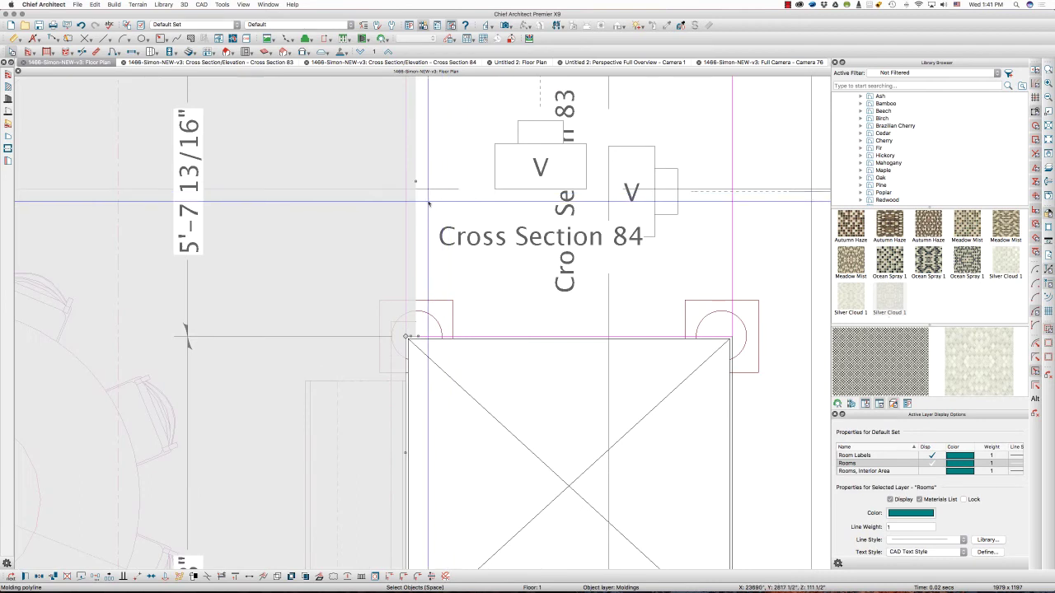
pyautogui.scroll(3, 424, 200)
pyautogui.moveTo(409, 171); pyautogui.dragTo(367, 410)
pyautogui.scroll(5, 422, 417)
pyautogui.scroll(-2, 373, 422)
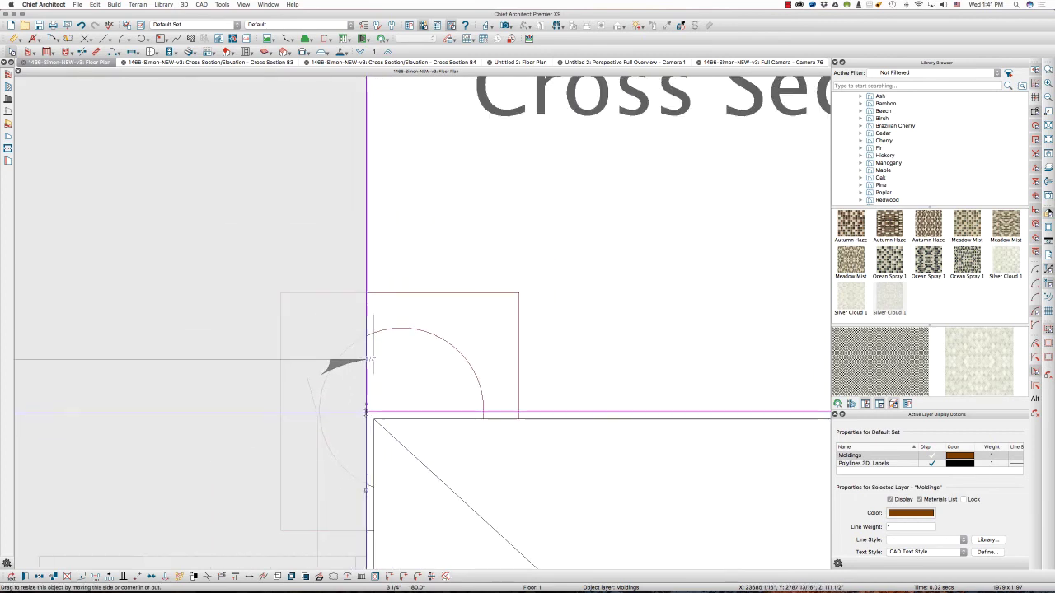
# - Fold the short stray molding segment at that column back in line with the bay's kitchen-side edge
pyautogui.scroll(3, 379, 424)
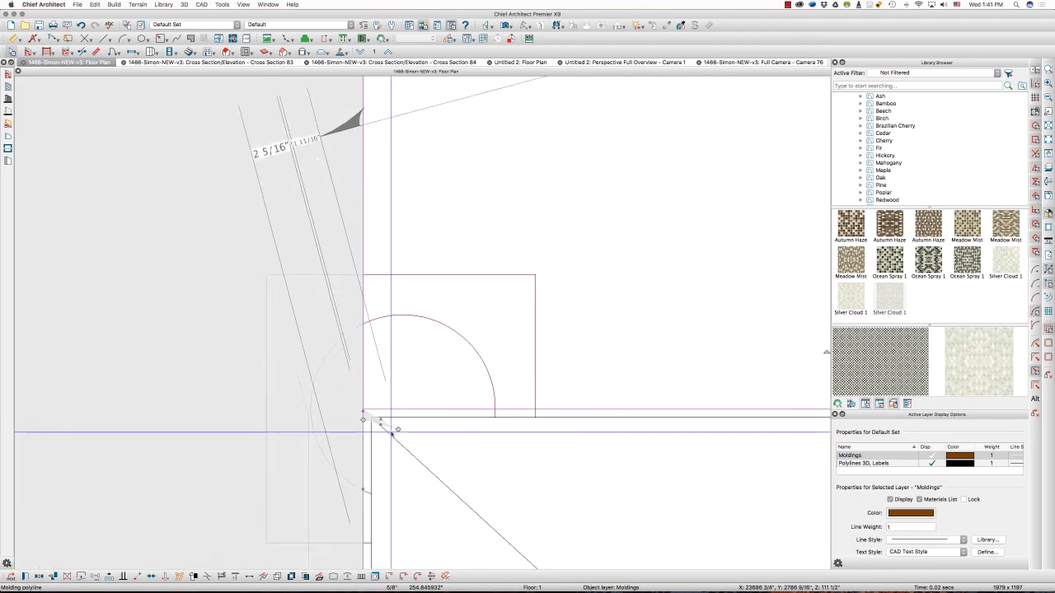
pyautogui.moveTo(399, 430)
pyautogui.mouseDown()
pyautogui.moveTo(353, 412)
pyautogui.moveTo(351, 394)
pyautogui.moveTo(401, 391)
pyautogui.moveTo(397, 380)
pyautogui.moveTo(428, 418)
pyautogui.moveTo(411, 417)
pyautogui.moveTo(410, 403)
pyautogui.moveTo(428, 460)
pyautogui.moveTo(444, 454)
pyautogui.moveTo(407, 462)
pyautogui.moveTo(407, 418)
pyautogui.mouseUp()
pyautogui.scroll(5, 351, 402)
pyautogui.scroll(-5, 400, 390)
pyautogui.scroll(-2, 420, 418)
pyautogui.scroll(4, 414, 418)
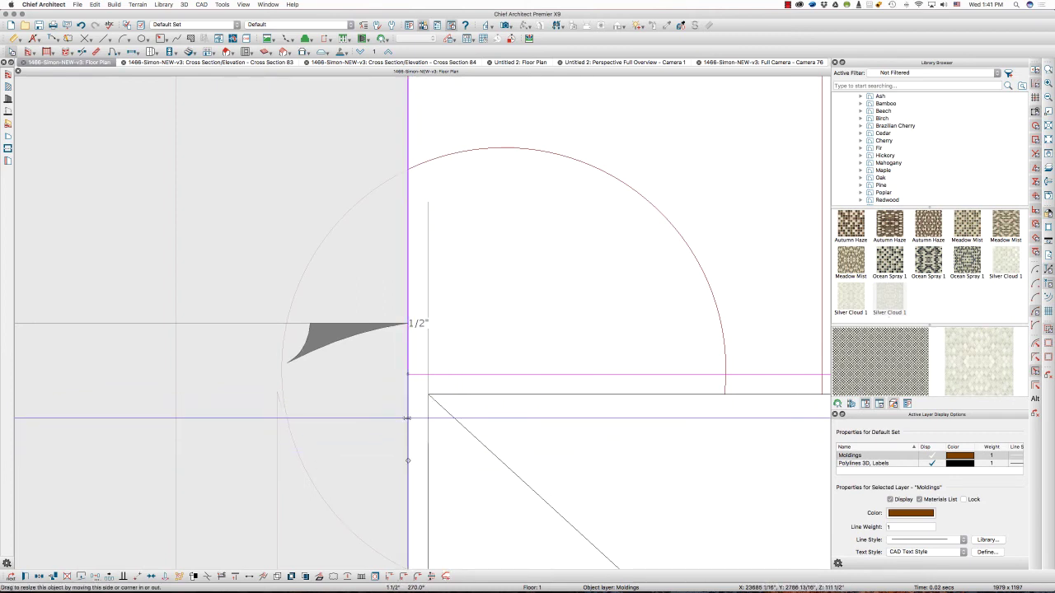
# - Break the molding edge beside the column and pull the jog's corner points toward the bay edge
pyautogui.click(448, 576)
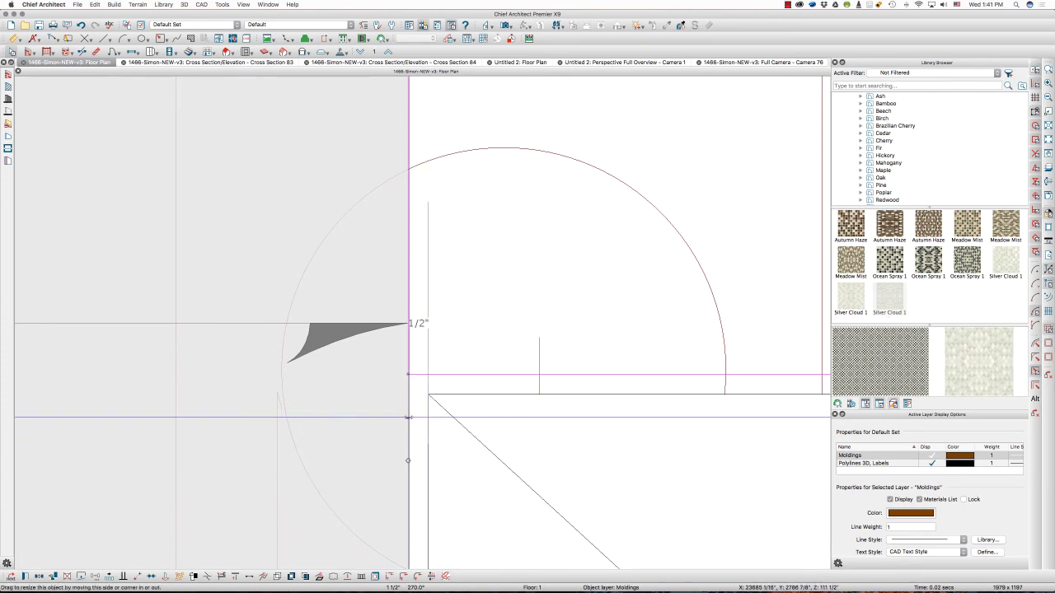
pyautogui.moveTo(407, 417); pyautogui.dragTo(424, 347)
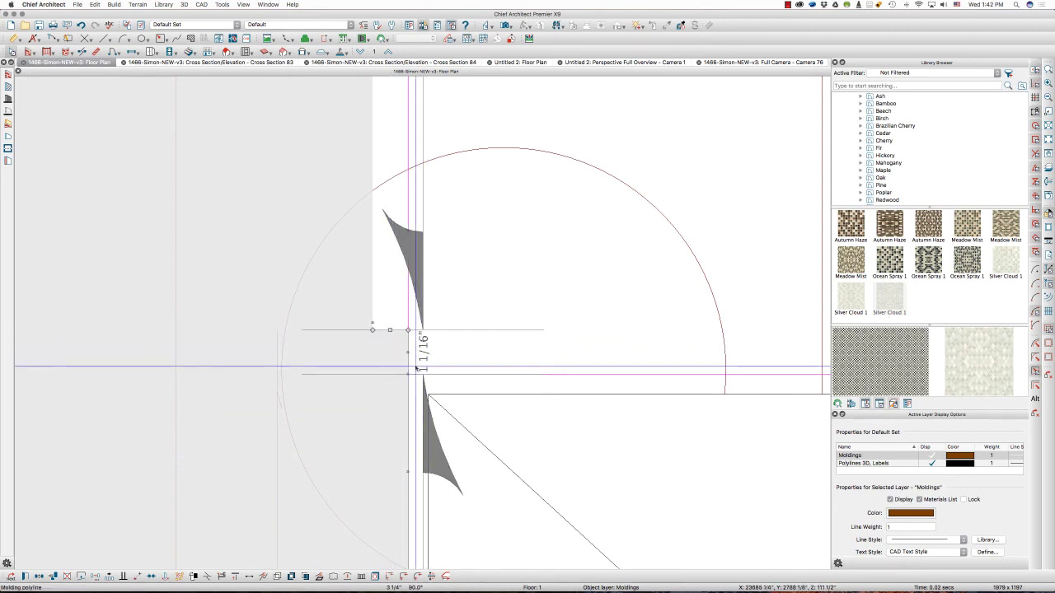
pyautogui.scroll(2, 404, 355)
pyautogui.moveTo(411, 324); pyautogui.dragTo(370, 384)
pyautogui.scroll(4, 415, 383)
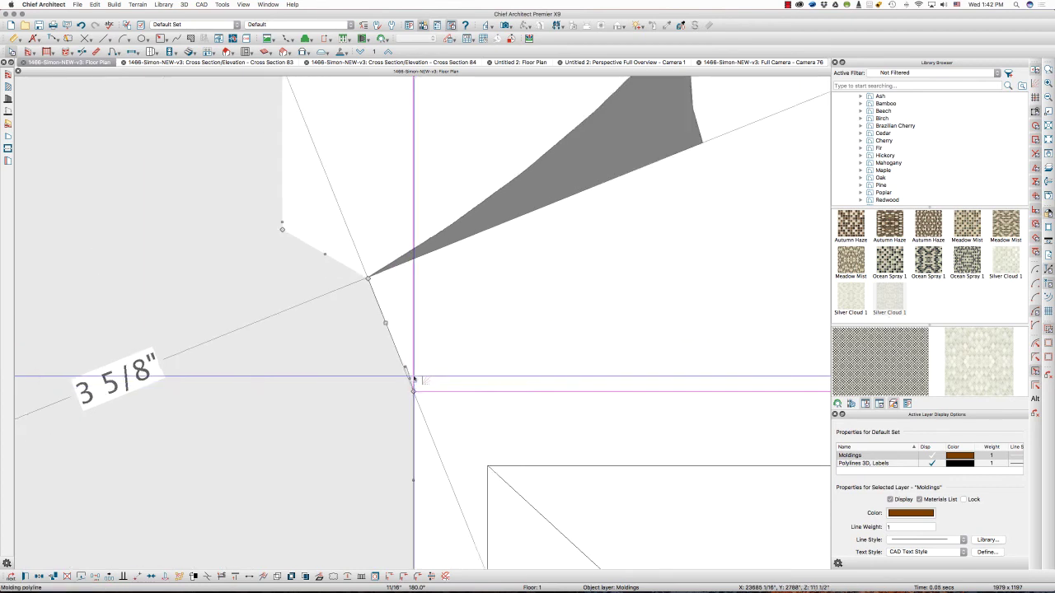
pyautogui.scroll(4, 409, 369)
pyautogui.moveTo(403, 362); pyautogui.dragTo(368, 327)
pyautogui.scroll(-2, 408, 369)
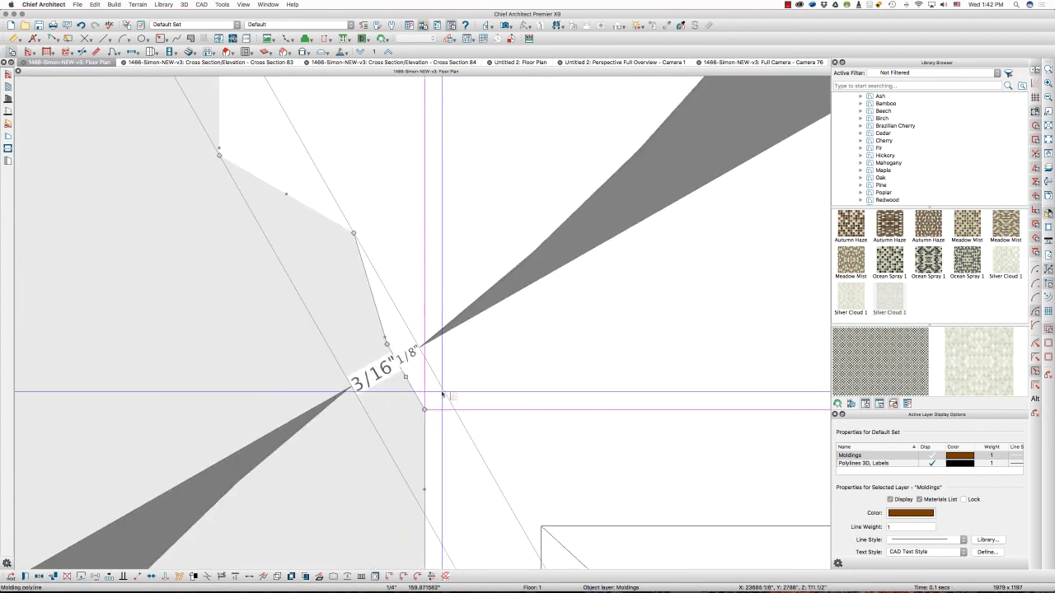
# - Merge the extra molding vertices near the column into a single short diagonal segment meeting the bay edge
pyautogui.moveTo(389, 346); pyautogui.dragTo(489, 433)
pyautogui.scroll(-2, 510, 374)
pyautogui.scroll(-2, 526, 422)
pyautogui.scroll(3, 486, 376)
pyautogui.scroll(-2, 557, 302)
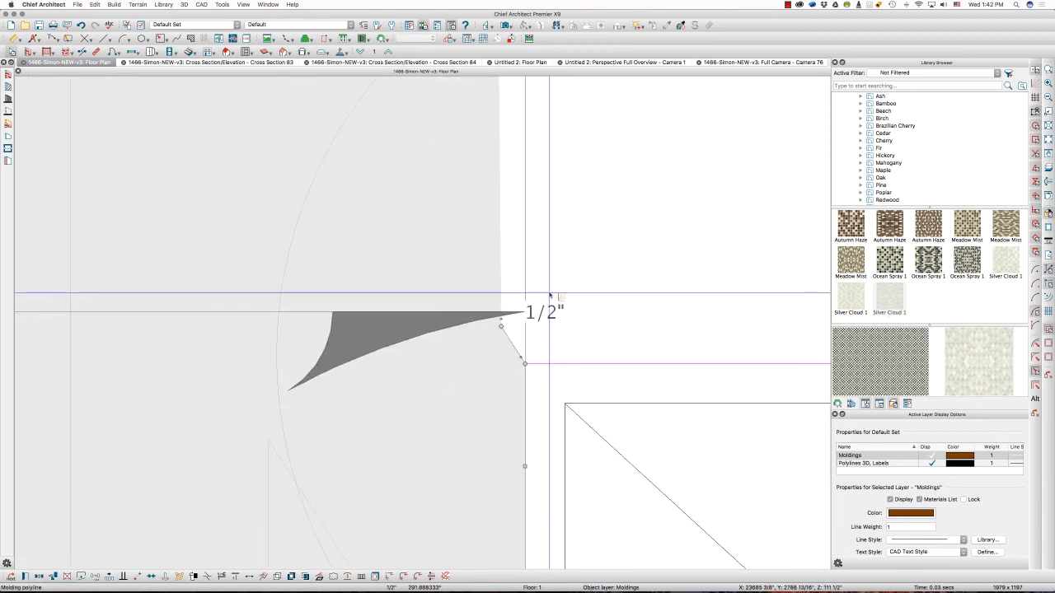
pyautogui.scroll(-4, 550, 295)
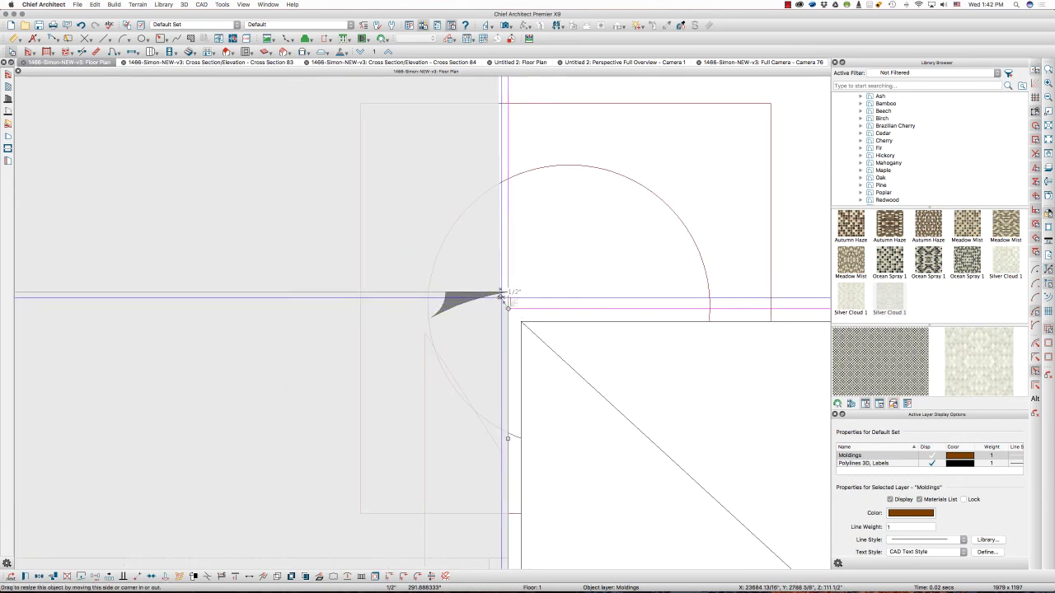
# - Shift the ends of the remaining diagonal segment to straighten the molding along the bay's kitchen-side edge
pyautogui.moveTo(501, 295); pyautogui.dragTo(511, 295)
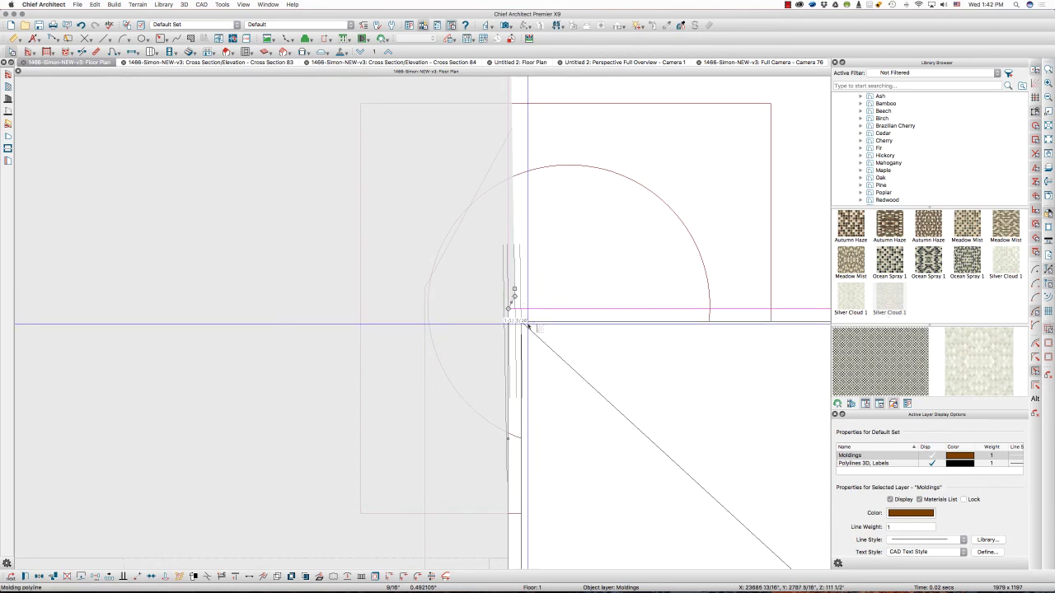
pyautogui.scroll(2, 517, 297)
pyautogui.scroll(2, 519, 298)
pyautogui.scroll(2, 519, 297)
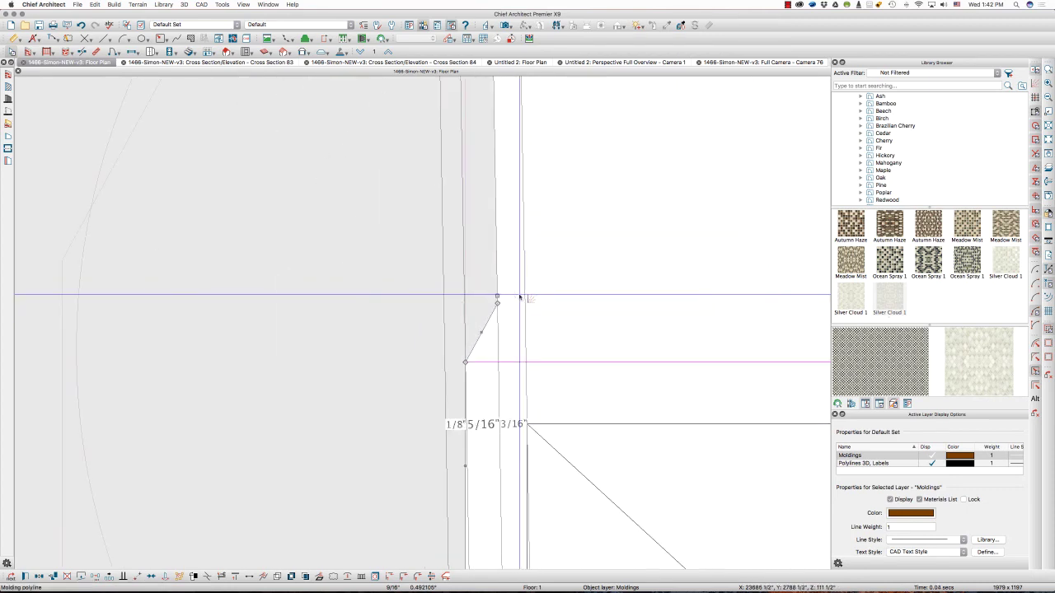
pyautogui.moveTo(470, 353); pyautogui.dragTo(467, 362)
pyautogui.scroll(-2, 570, 317)
pyautogui.scroll(-4, 486, 231)
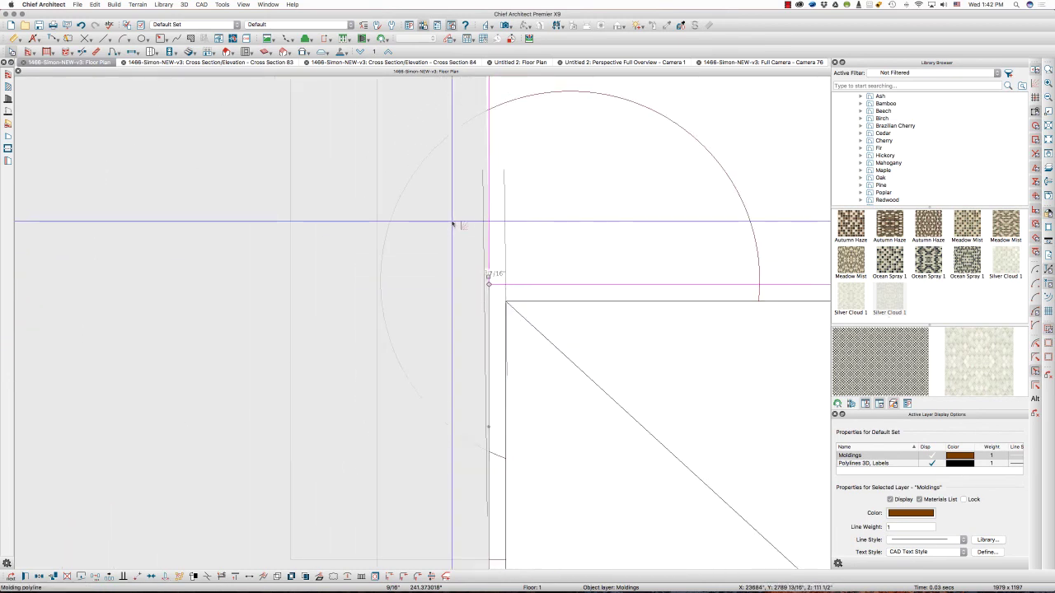
pyautogui.scroll(-4, 498, 352)
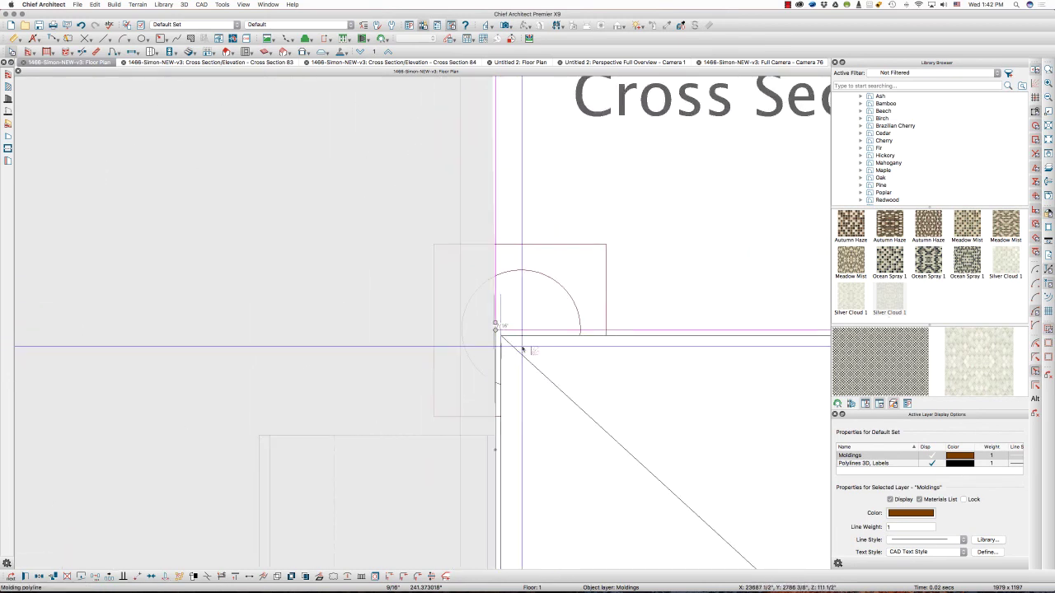
# - Align the molding corner at the doorway-wall column with the bay's edge line and check the crown molding in the kitchen camera view
pyautogui.scroll(5, 520, 124)
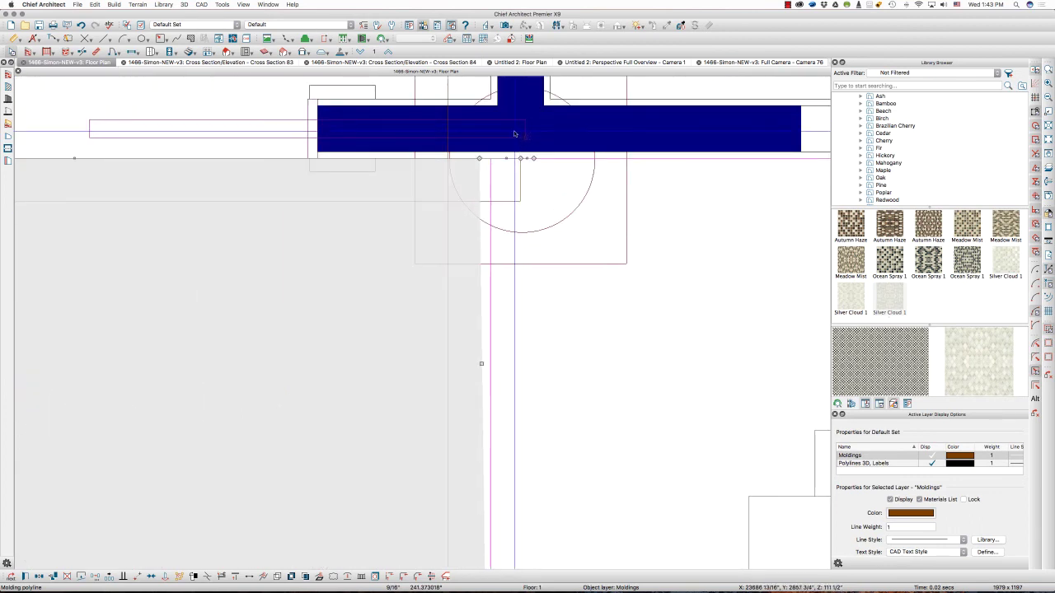
pyautogui.scroll(2, 516, 131)
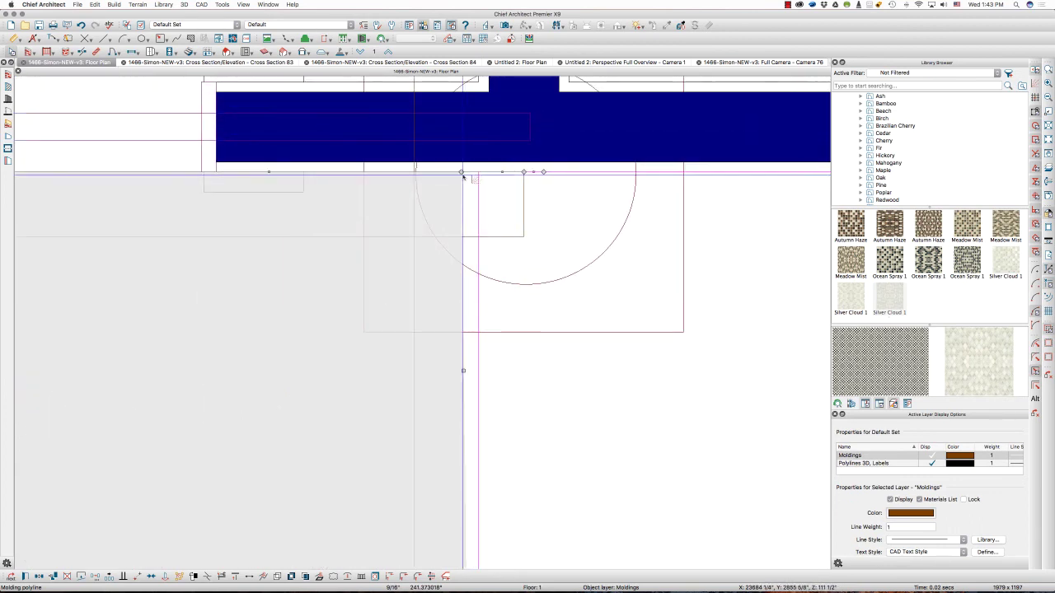
pyautogui.moveTo(461, 172); pyautogui.dragTo(522, 172)
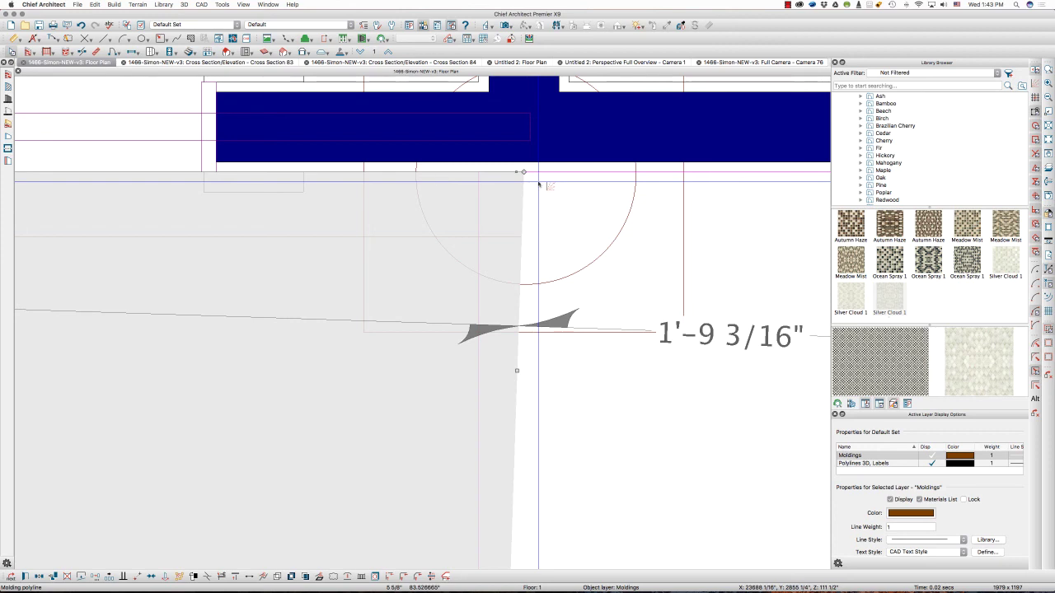
pyautogui.moveTo(524, 172); pyautogui.dragTo(478, 172)
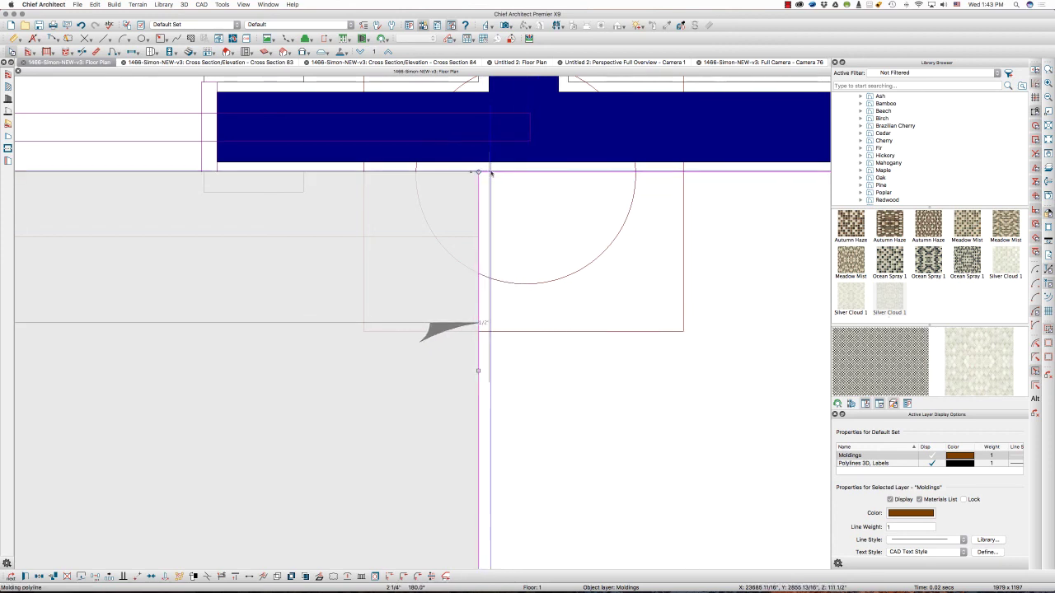
pyautogui.scroll(-5, 490, 173)
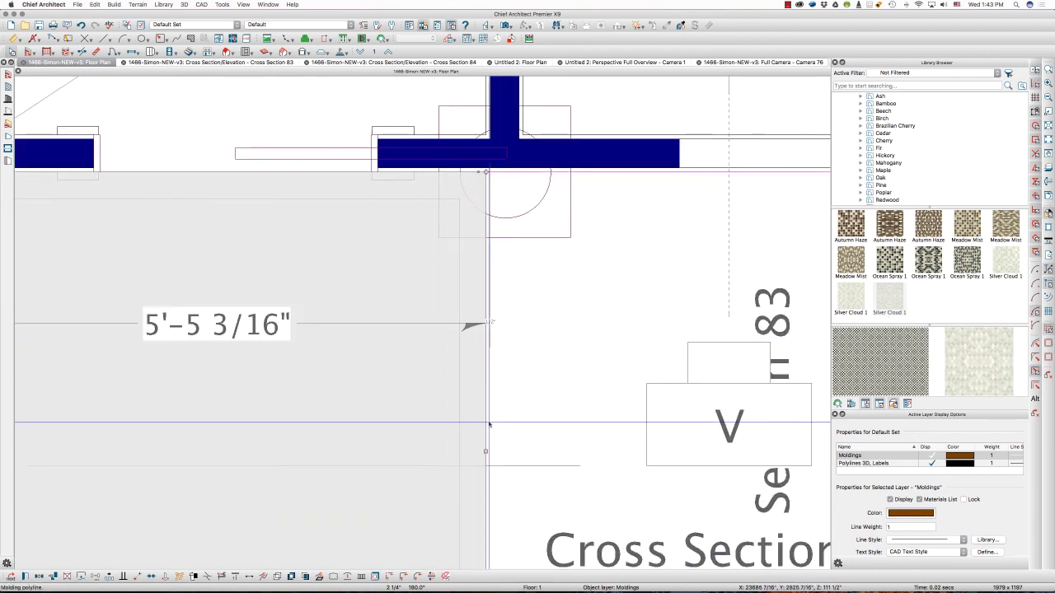
pyautogui.scroll(-3, 500, 346)
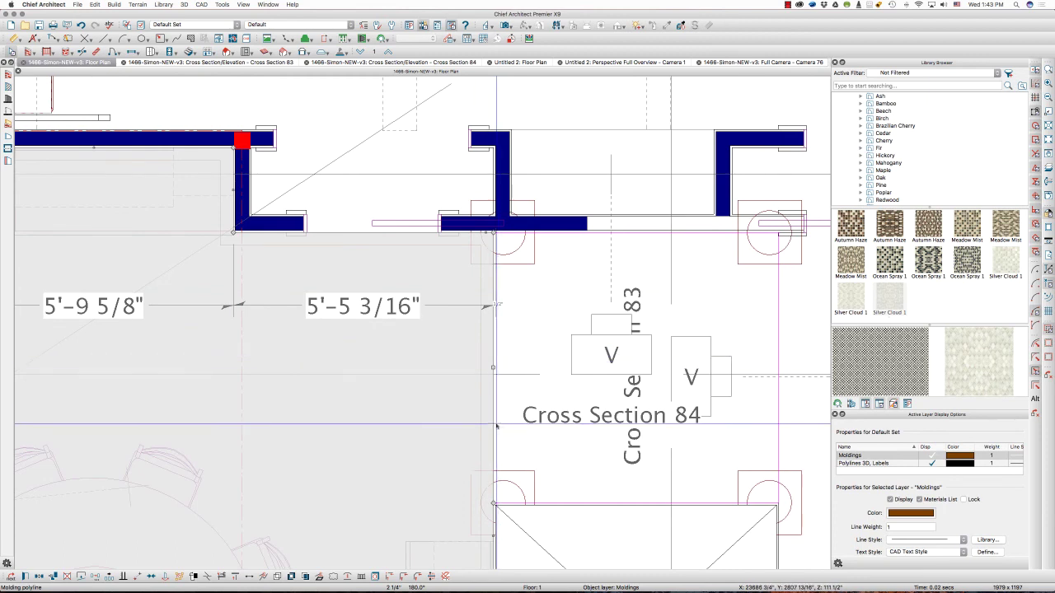
pyautogui.click(733, 62)
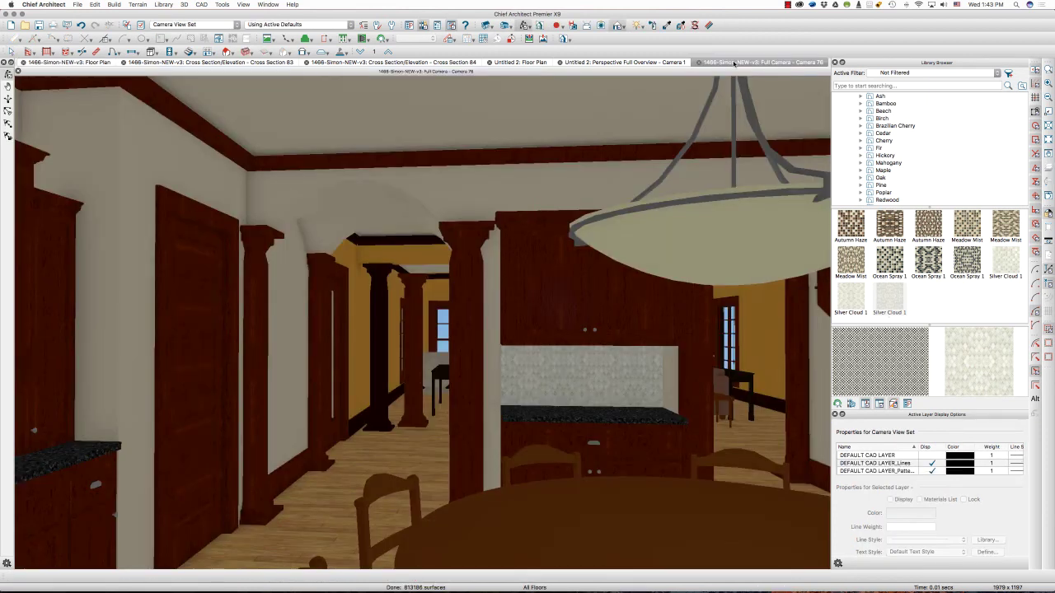
# - Add two lights around the kitchen dining table and one in the vaulted bay, and view the lit vault from the kitchen camera
pyautogui.click(74, 63)
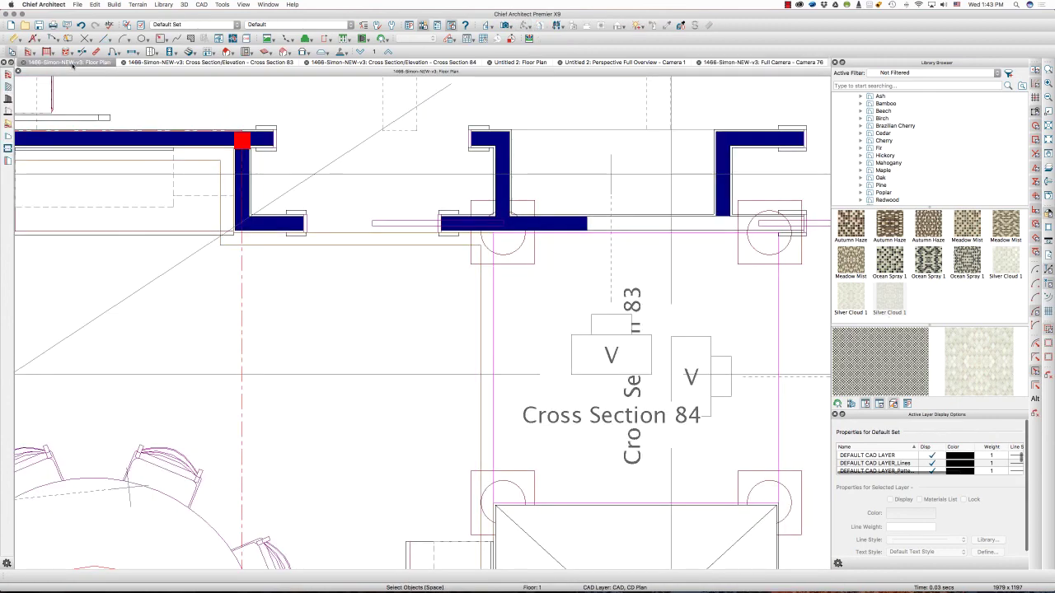
pyautogui.click(186, 4)
pyautogui.moveTo(272, 186)
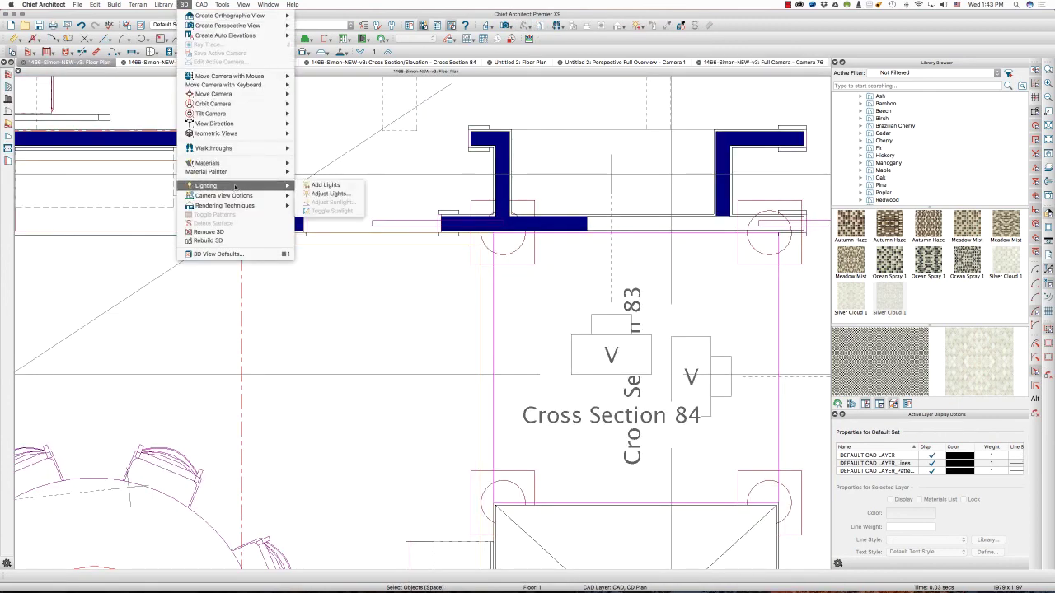
pyautogui.click(342, 191)
pyautogui.scroll(-5, 454, 140)
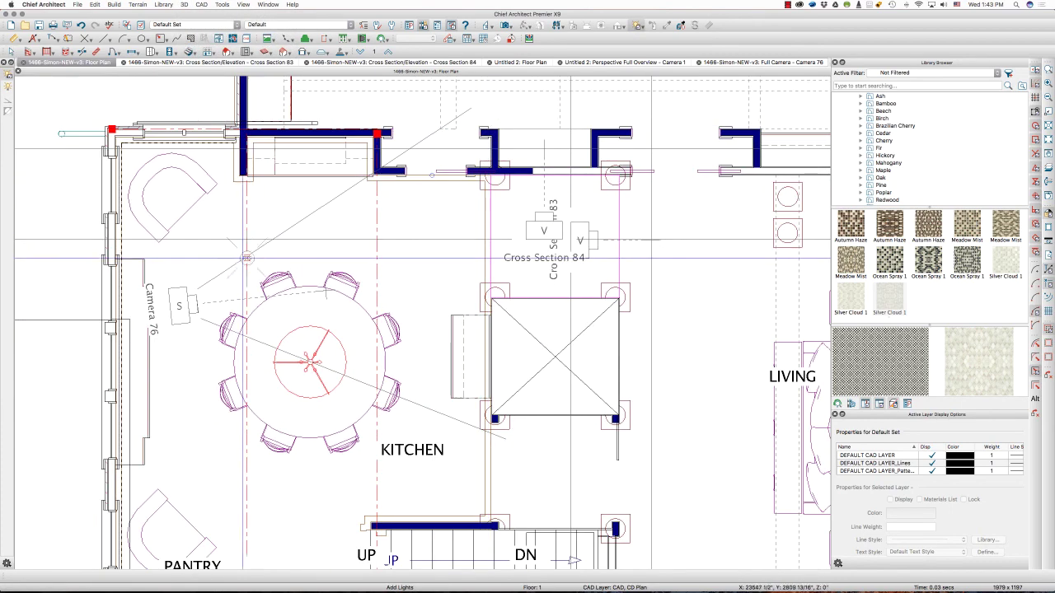
pyautogui.click(227, 258)
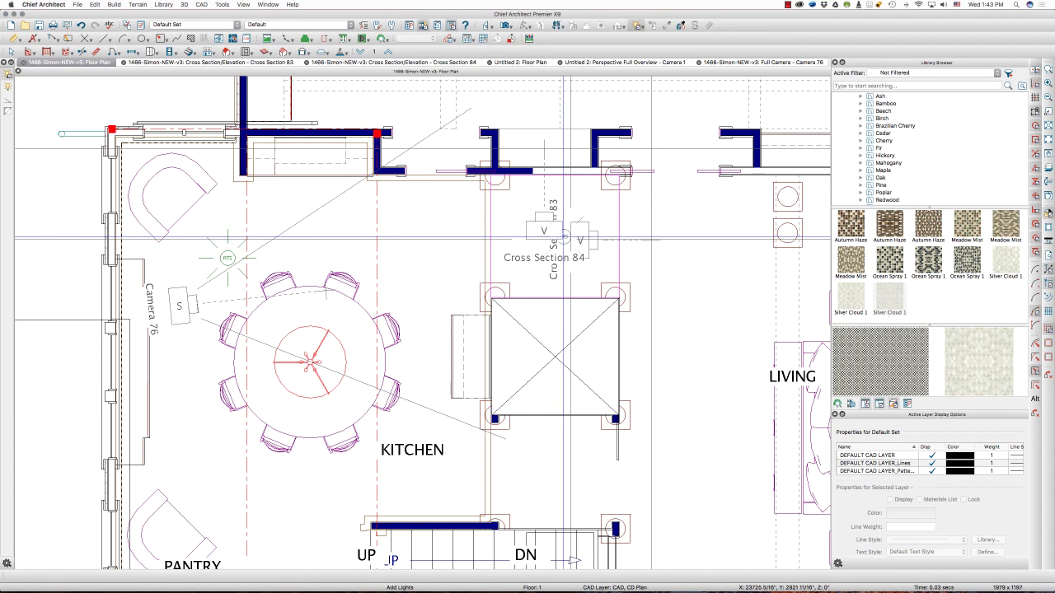
pyautogui.click(337, 485)
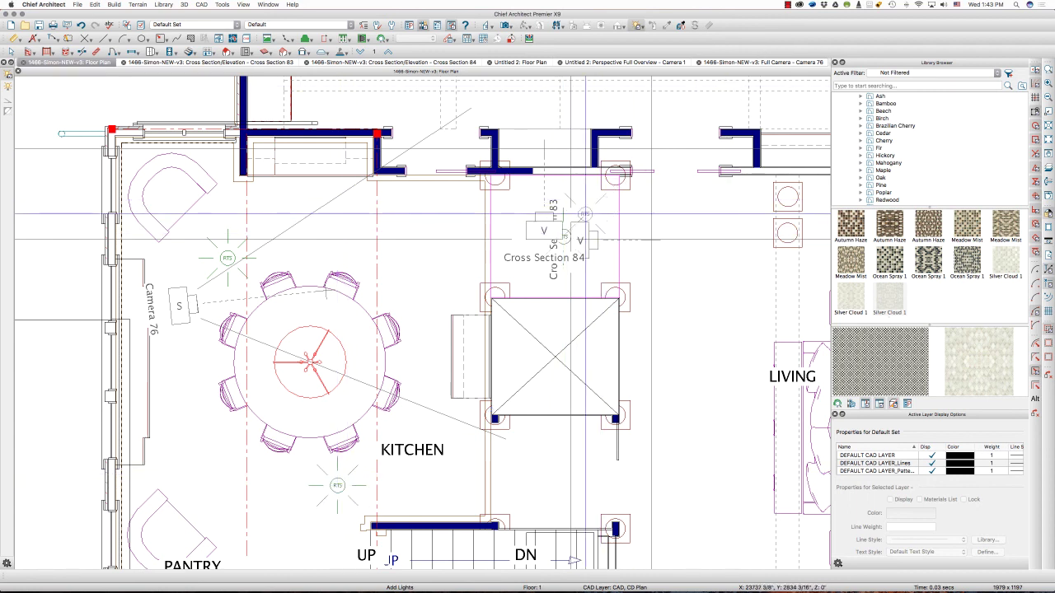
pyautogui.click(748, 63)
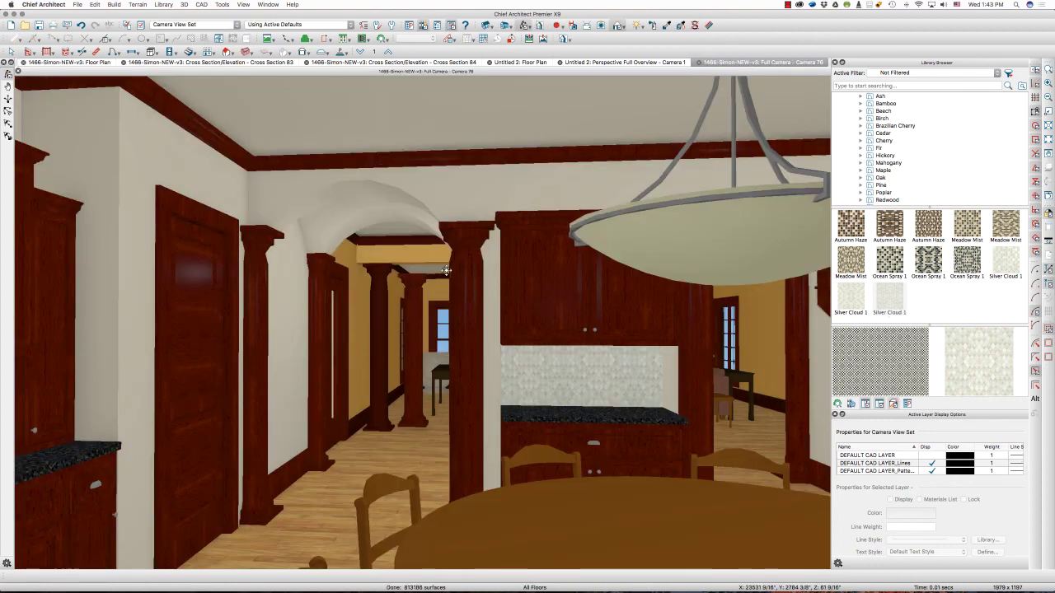
pyautogui.moveTo(445, 270)
pyautogui.mouseDown()
pyautogui.moveTo(426, 272)
pyautogui.moveTo(431, 265)
pyautogui.mouseUp()
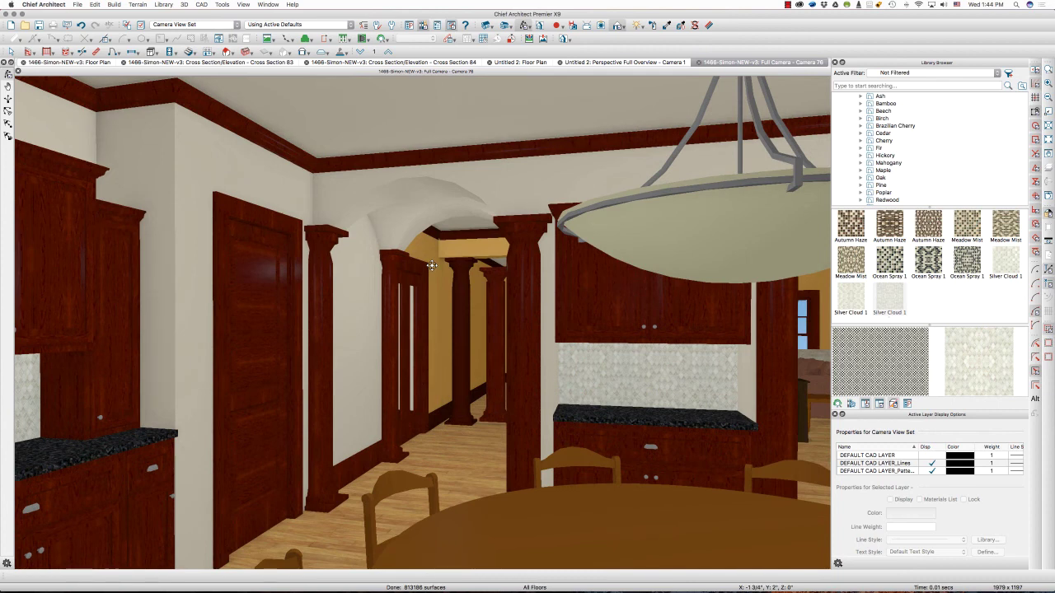